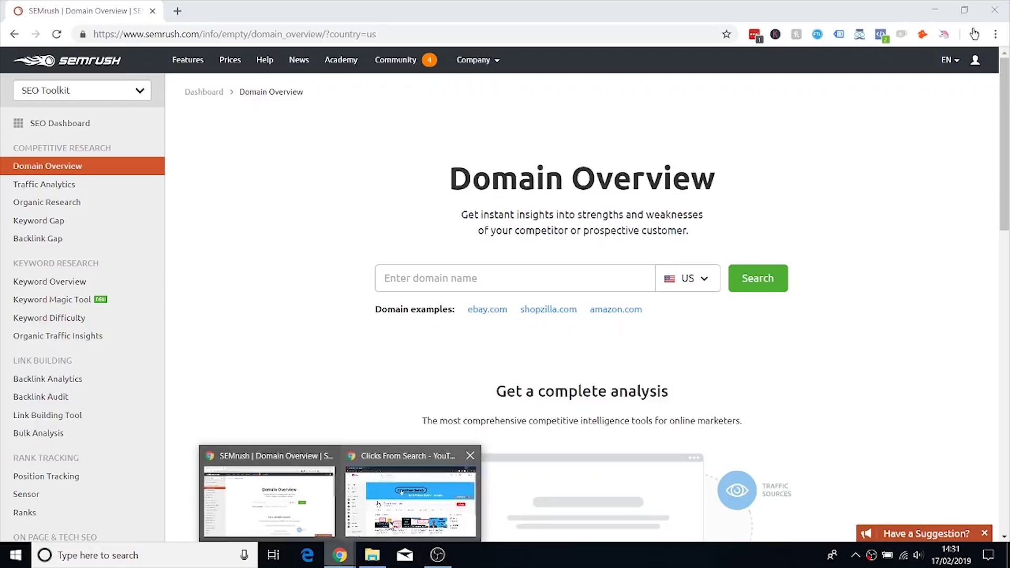
Look over the Clicks From Search YouTube channel's About page and uploaded videos, and return to the SEMrush window.
left_click(410, 463)
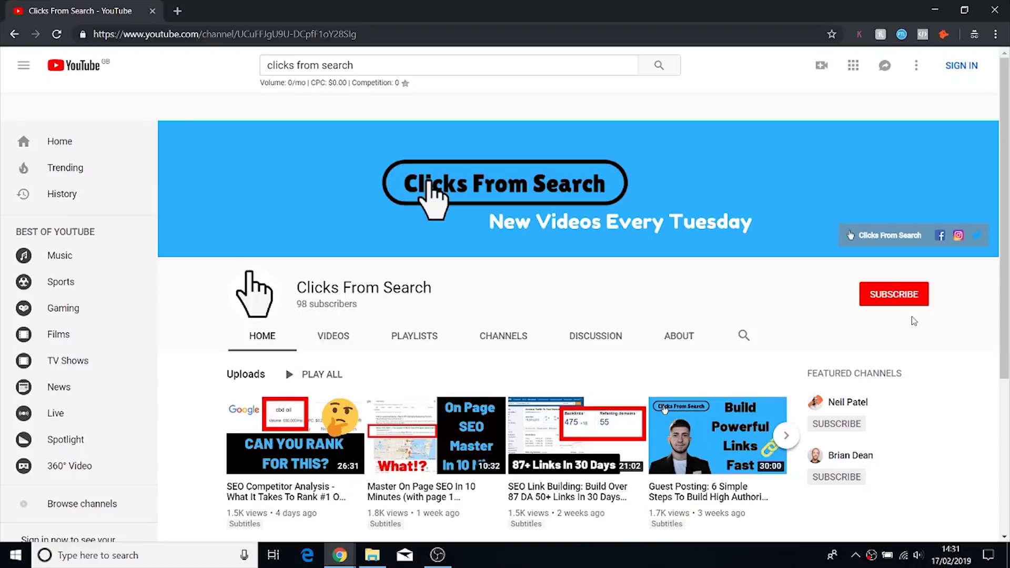
left_click(683, 337)
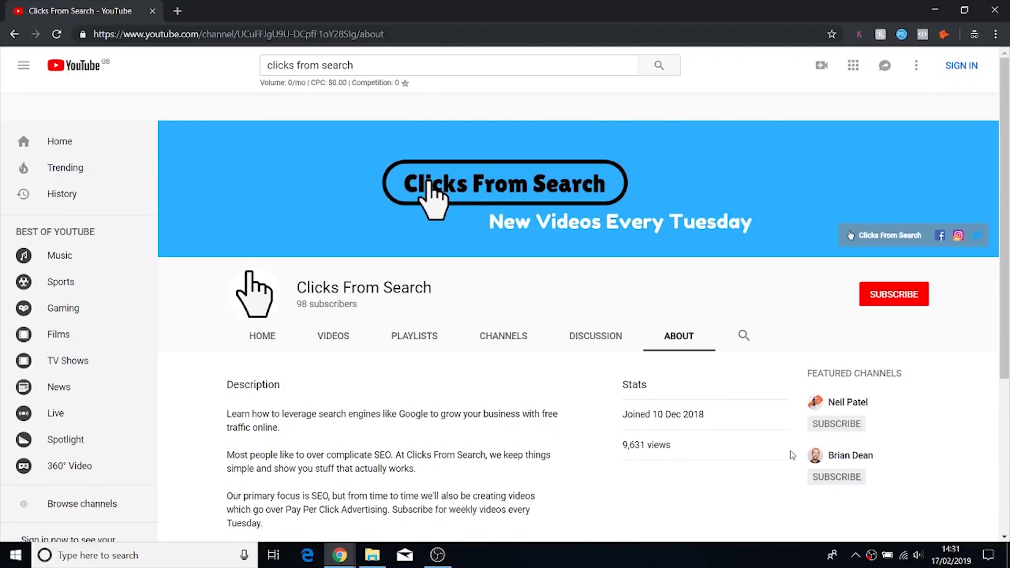
left_click(262, 338)
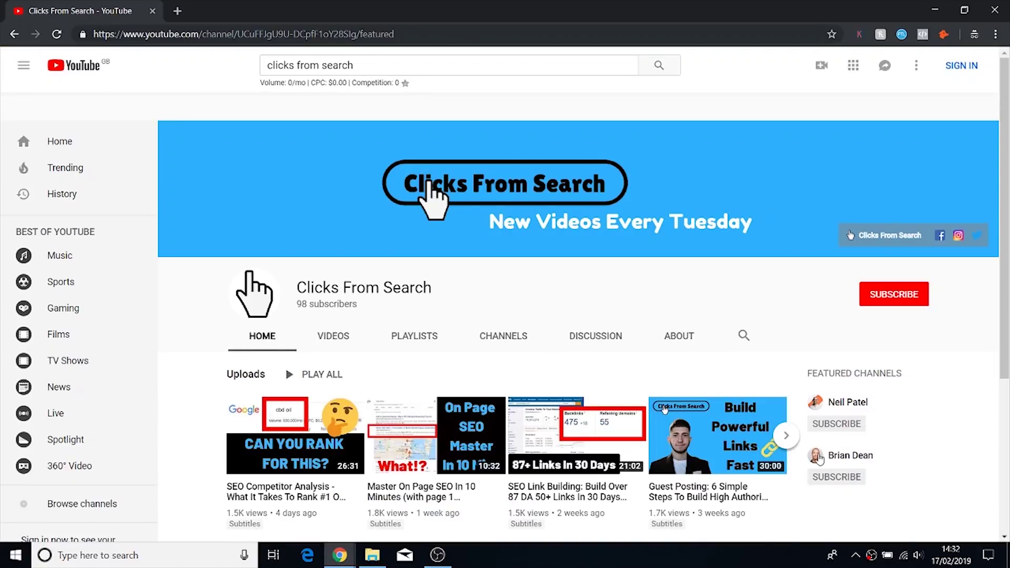
left_click(785, 442)
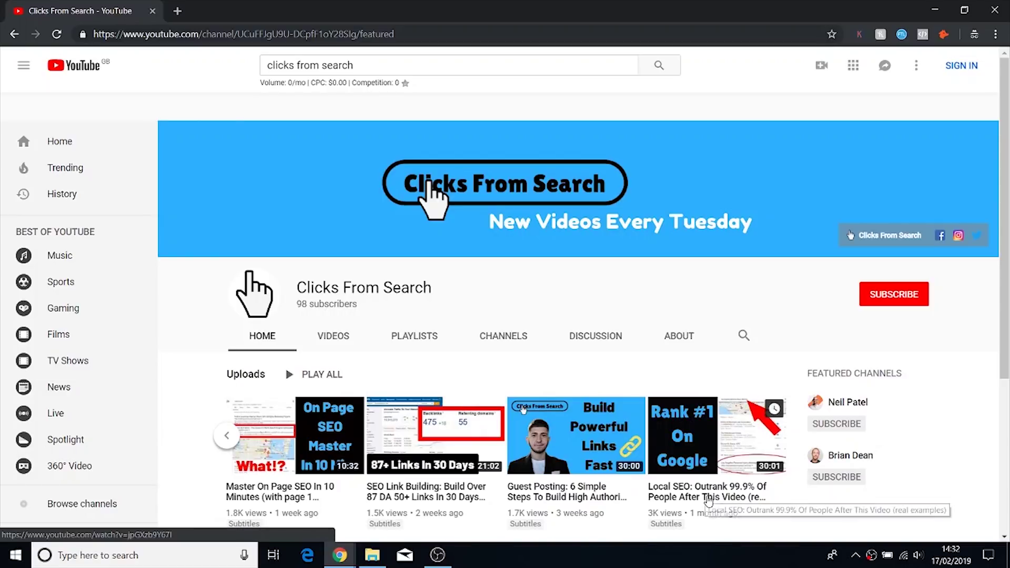
left_click(226, 438)
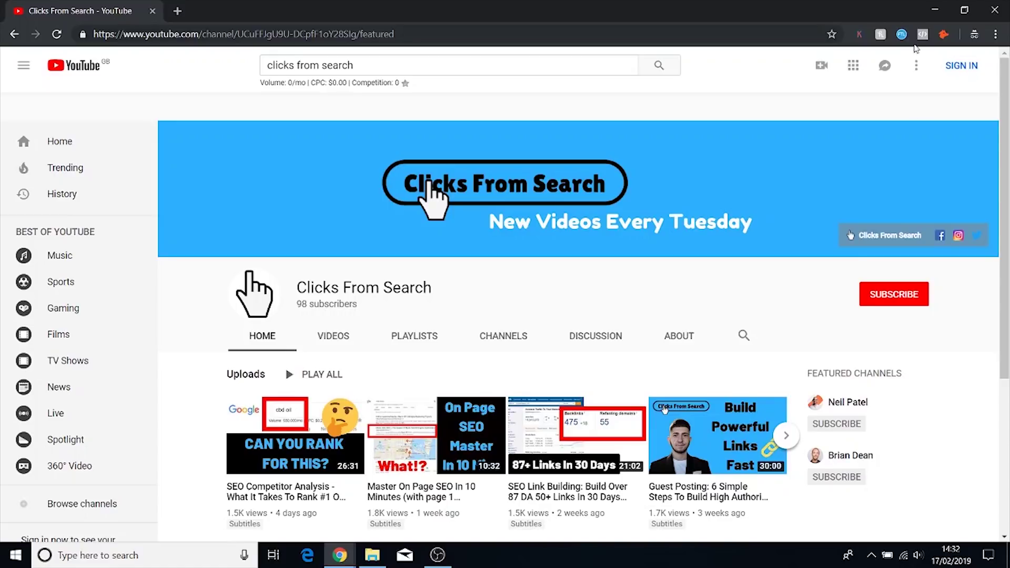
left_click(935, 9)
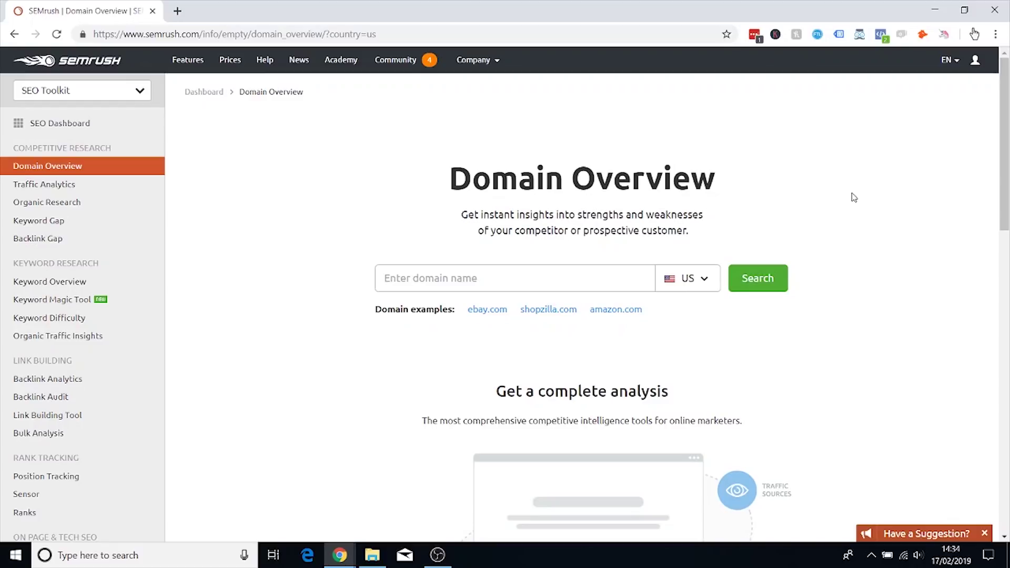
In the incognito window, replace the YouTube page with a new tab and search Google for "juicer".
mouse_move(347, 551)
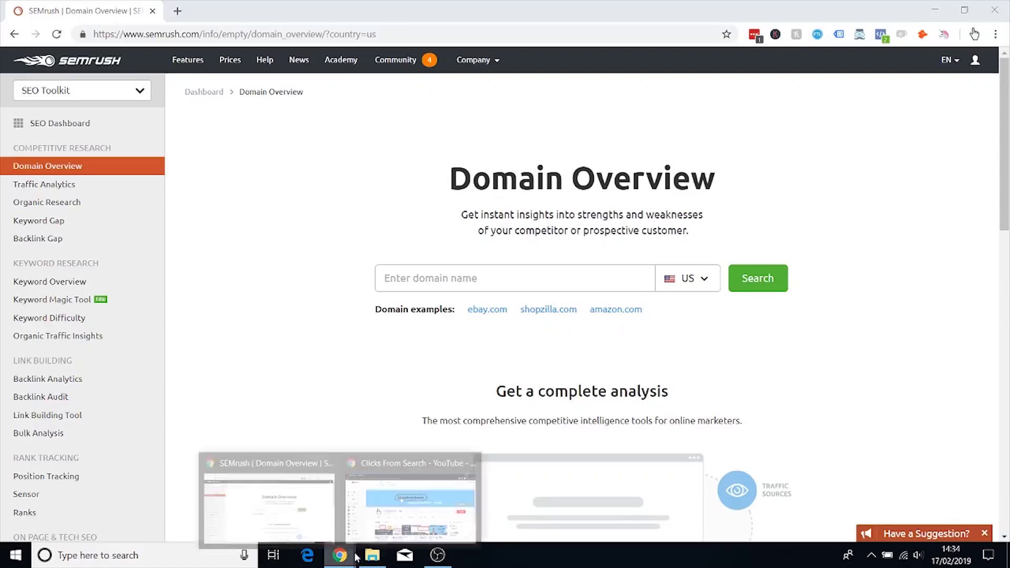
left_click(398, 497)
left_click(177, 10)
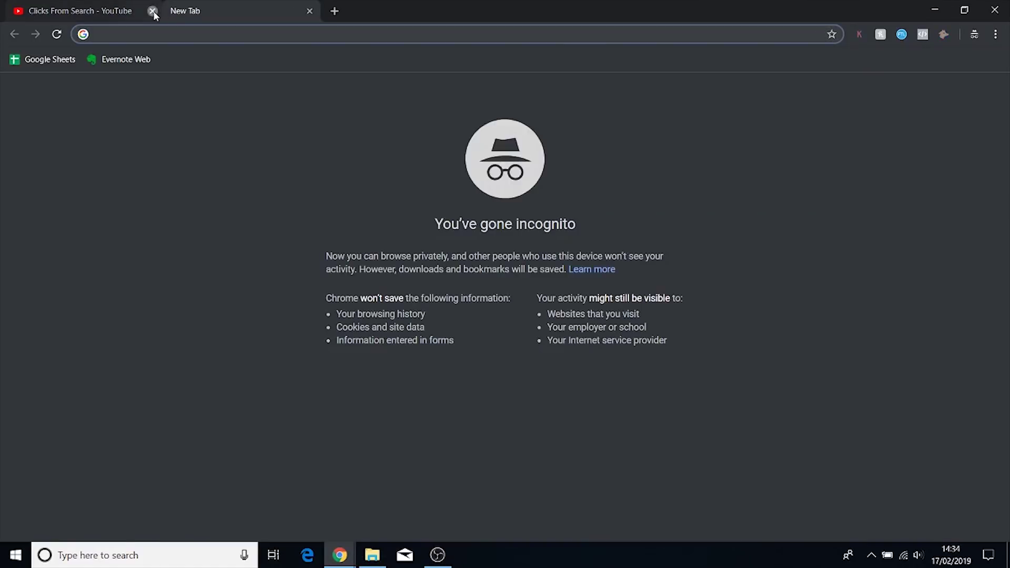
left_click(152, 10)
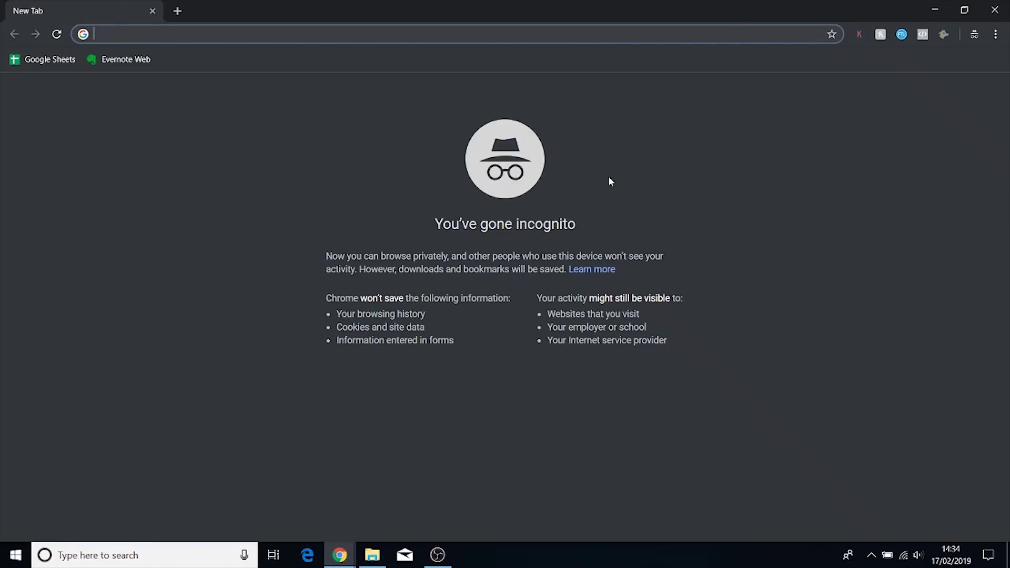
type("juic")
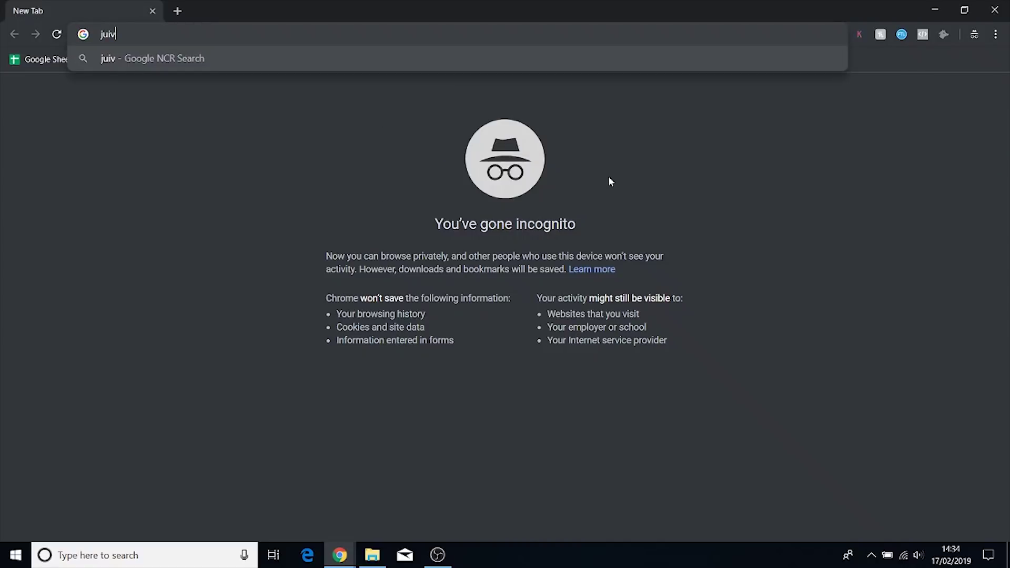
type("er")
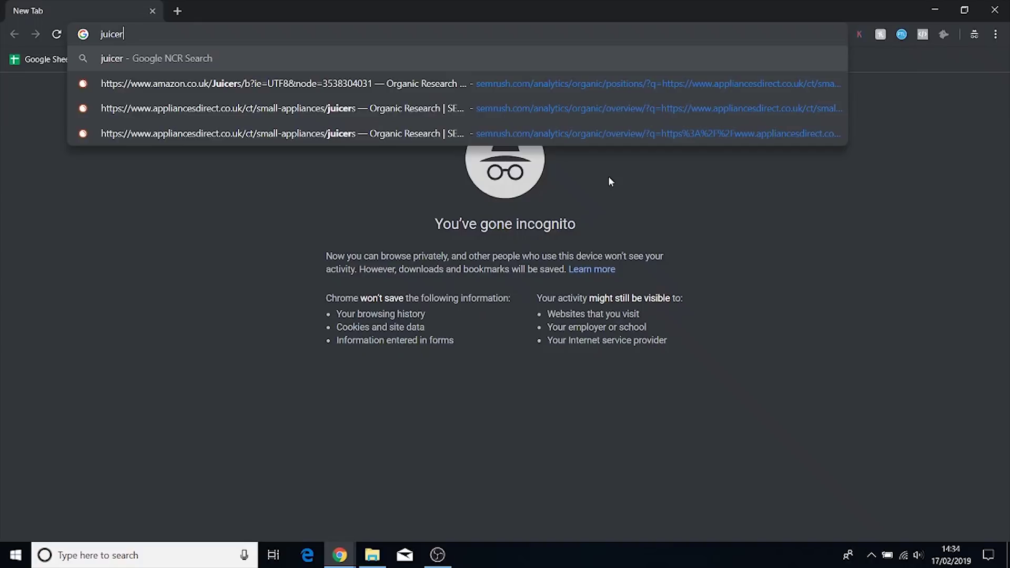
key("Return")
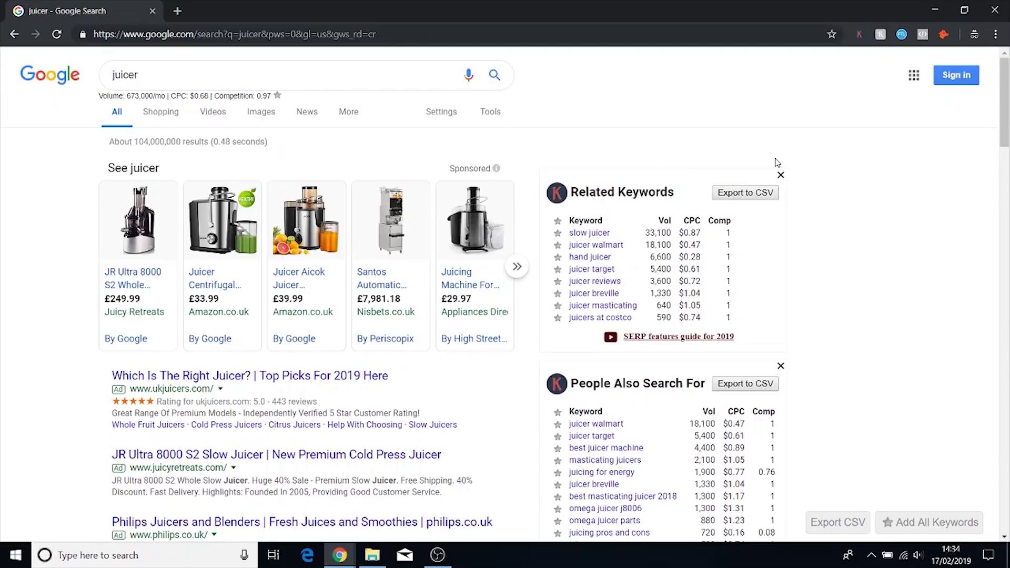
Copy the web address of the Amazon.com juicers listing from the organic search results.
scroll(510, 170, "down", 6)
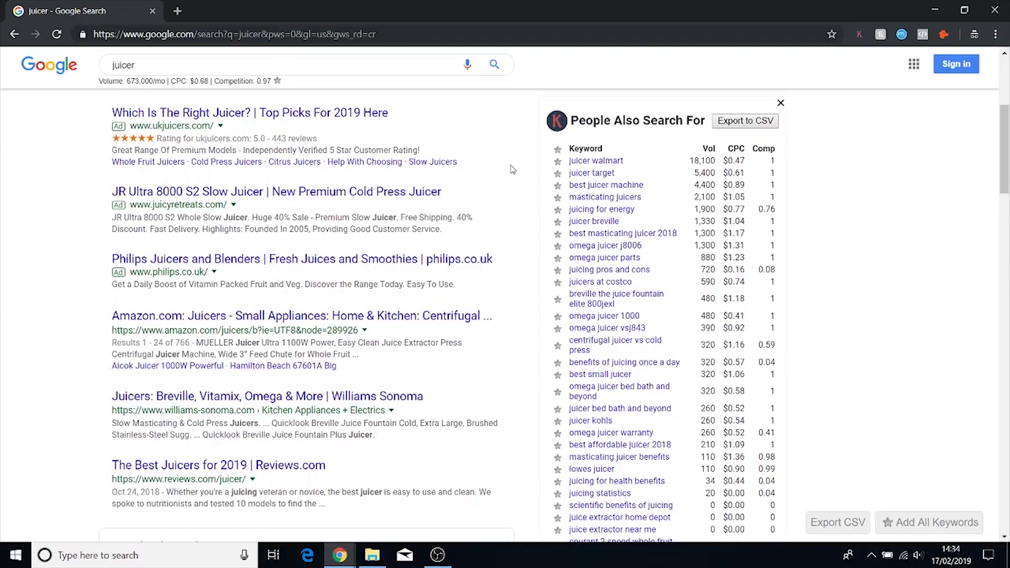
scroll(509, 169, "up", 6)
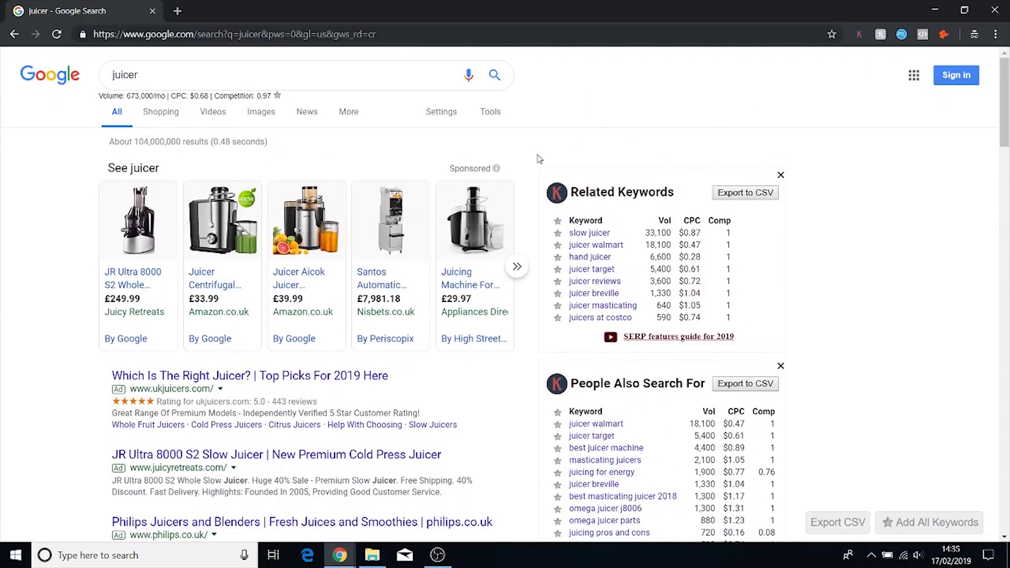
scroll(538, 159, "down", 4)
scroll(538, 158, "down", 3)
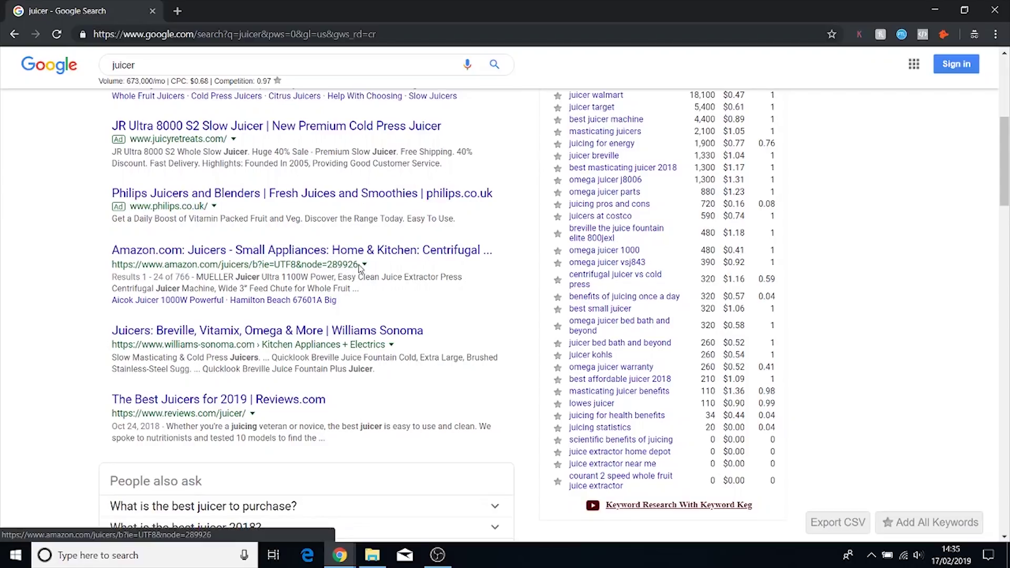
left_click_drag(359, 267, 112, 269)
key("ctrl+c")
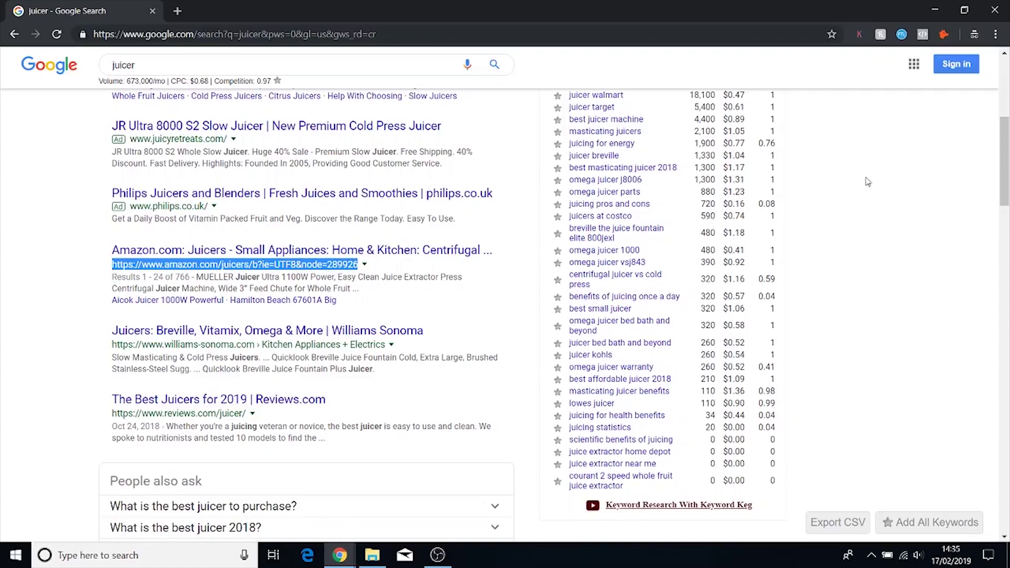
Switch to the SEMrush window and run a US search on the copied Amazon juicers URL.
left_click(935, 10)
key("ctrl+v")
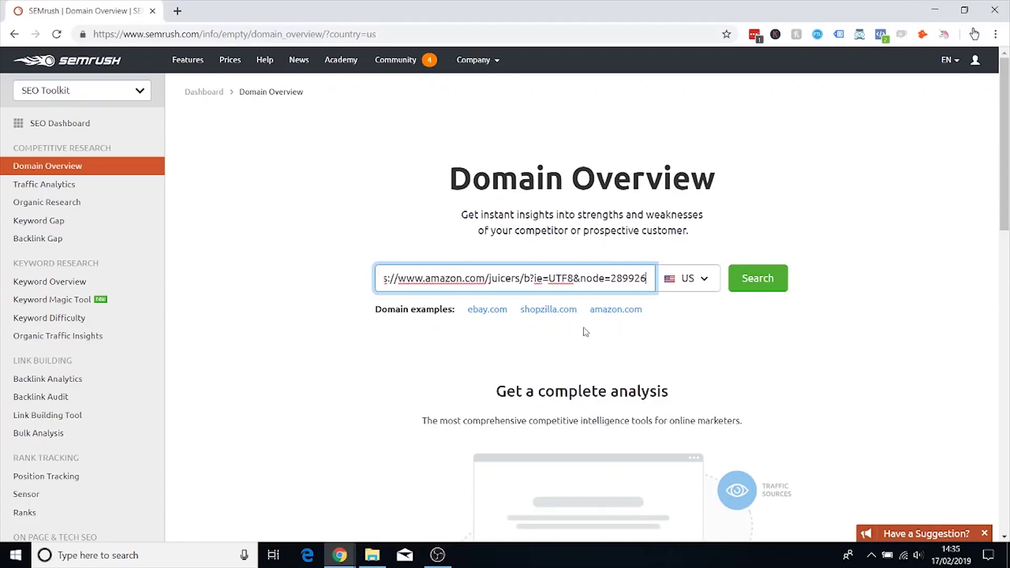
left_click(764, 291)
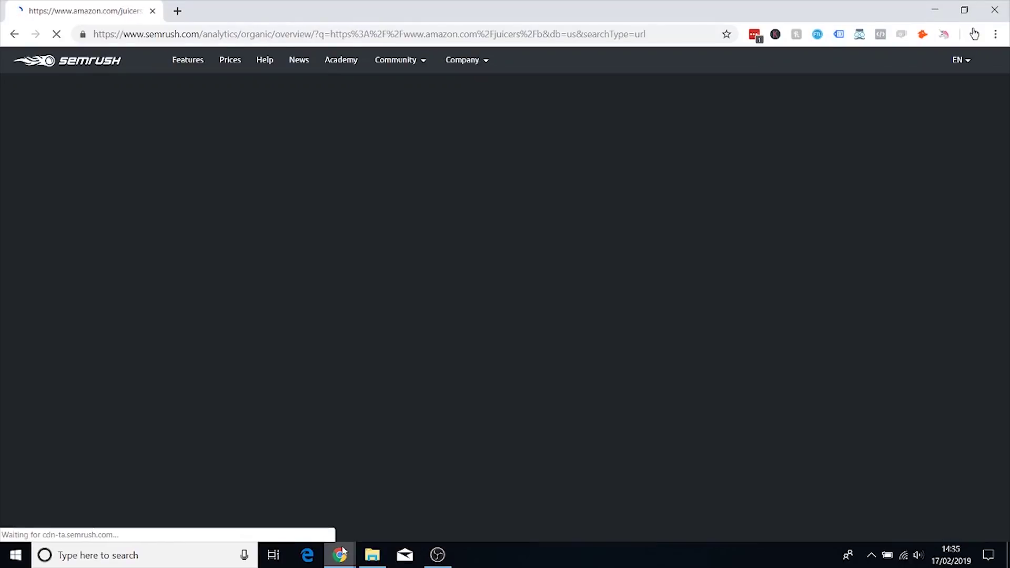
left_click(340, 555)
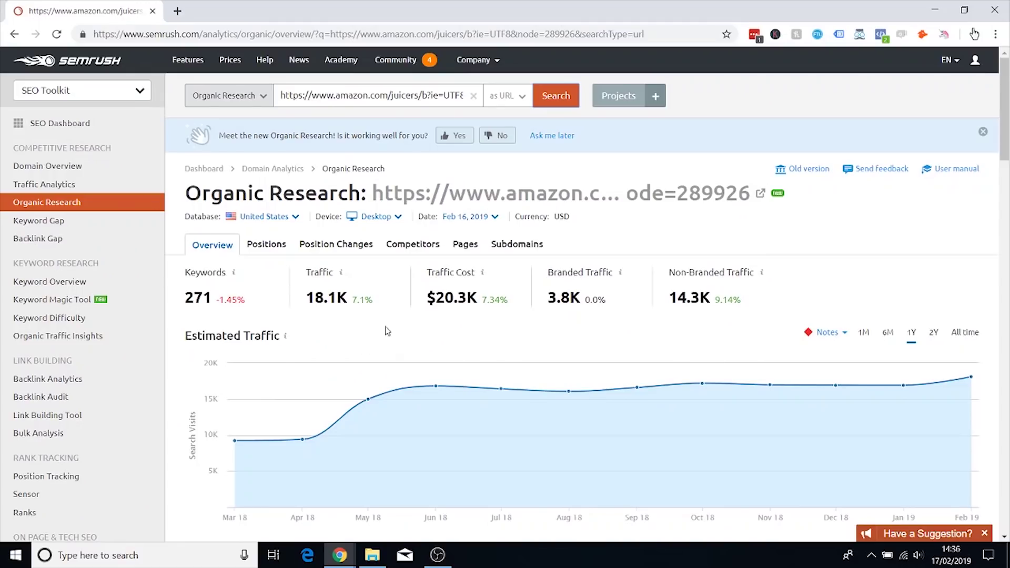
Examine the keyword and traffic figures and trend charts in the Amazon page's Organic Research overview.
scroll(382, 261, "down", 1)
scroll(397, 326, "up", 1)
scroll(420, 236, "down", 1)
scroll(420, 236, "down", 2)
scroll(415, 233, "up", 3)
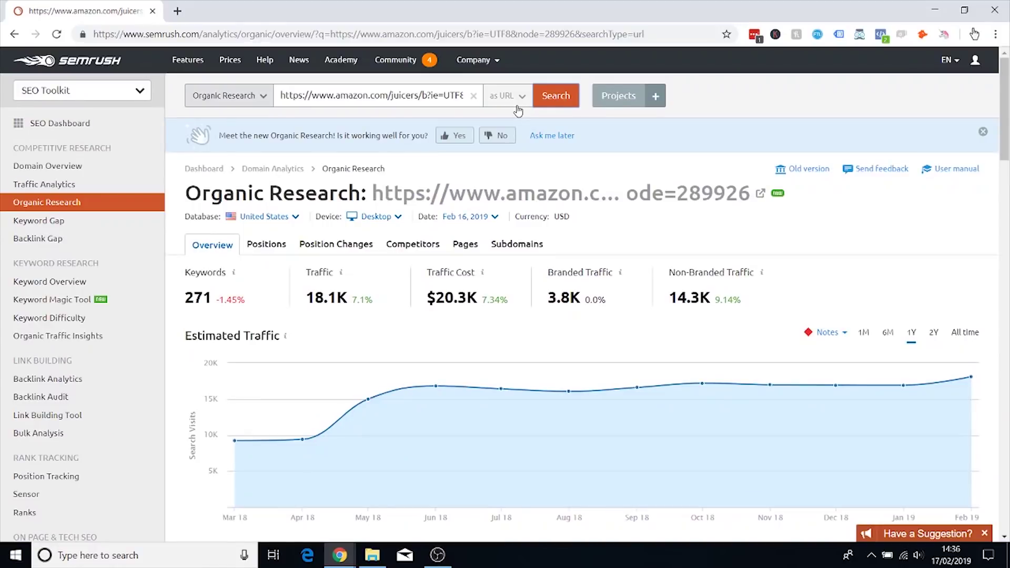
scroll(421, 234, "down", 3)
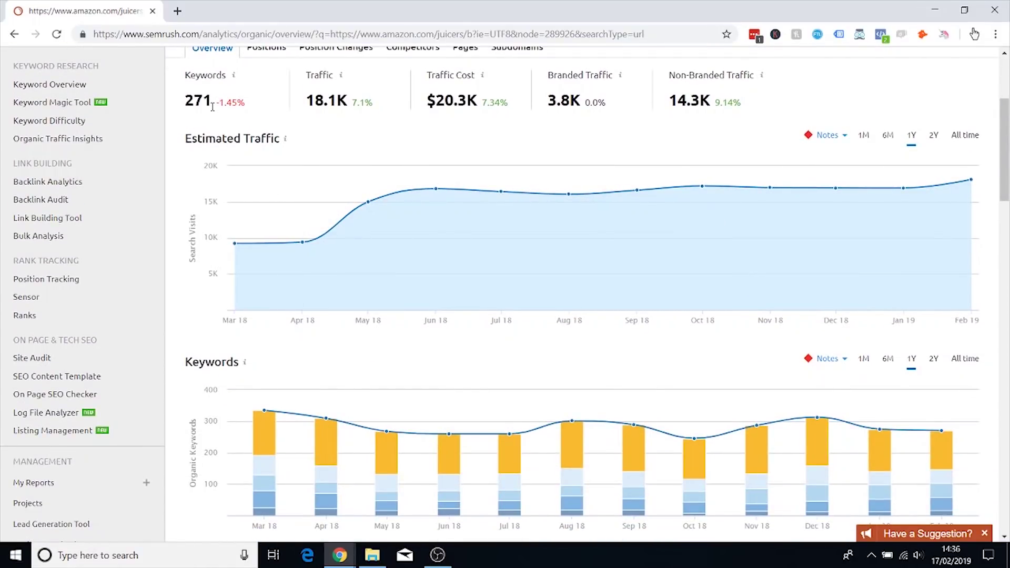
scroll(213, 107, "up", 3)
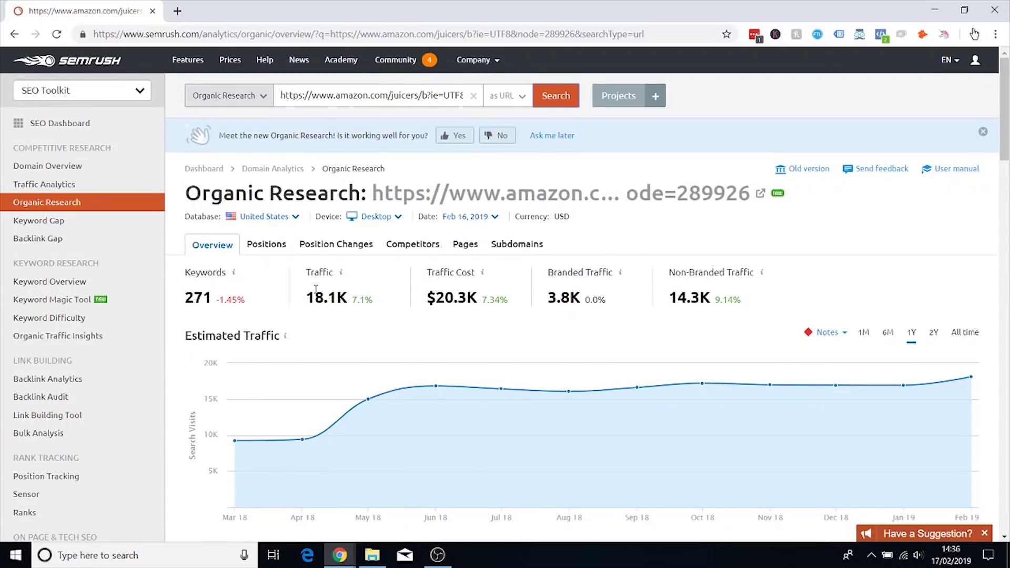
Open the full organic positions report for the Amazon page and look through its ranking keywords.
scroll(316, 289, "down", 6)
scroll(320, 262, "down", 3)
left_click(278, 418)
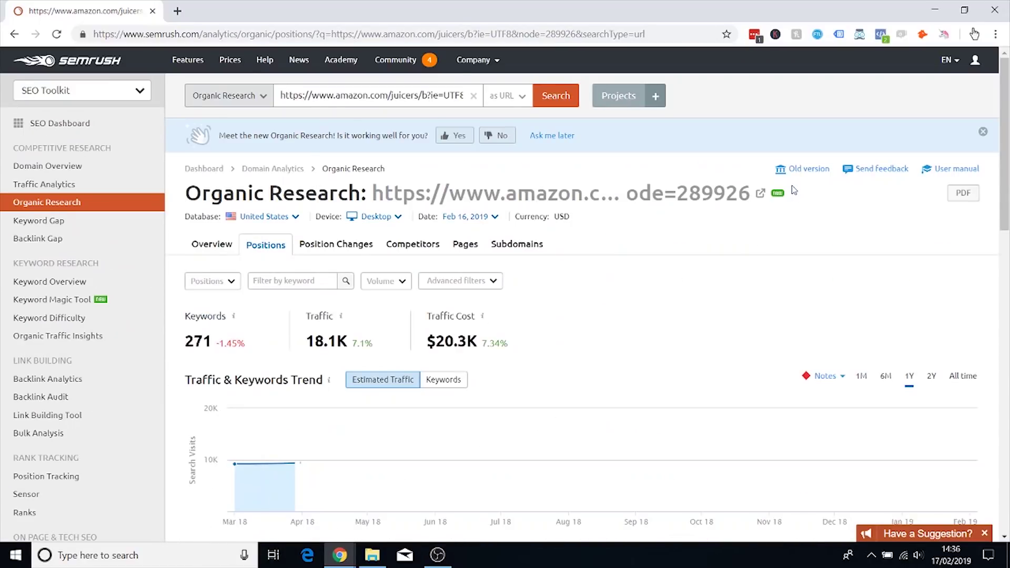
scroll(565, 251, "down", 10)
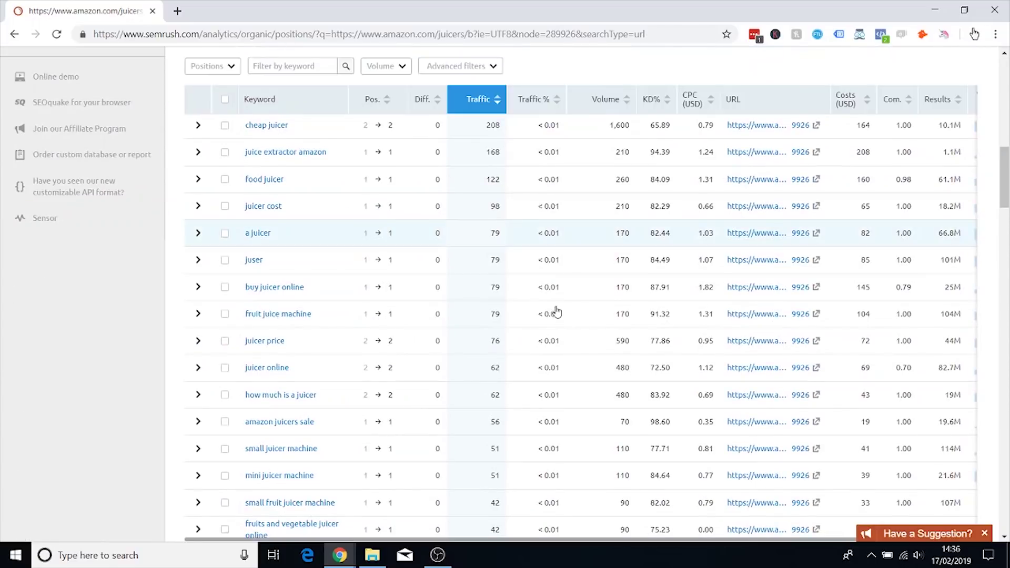
scroll(357, 247, "down", 3)
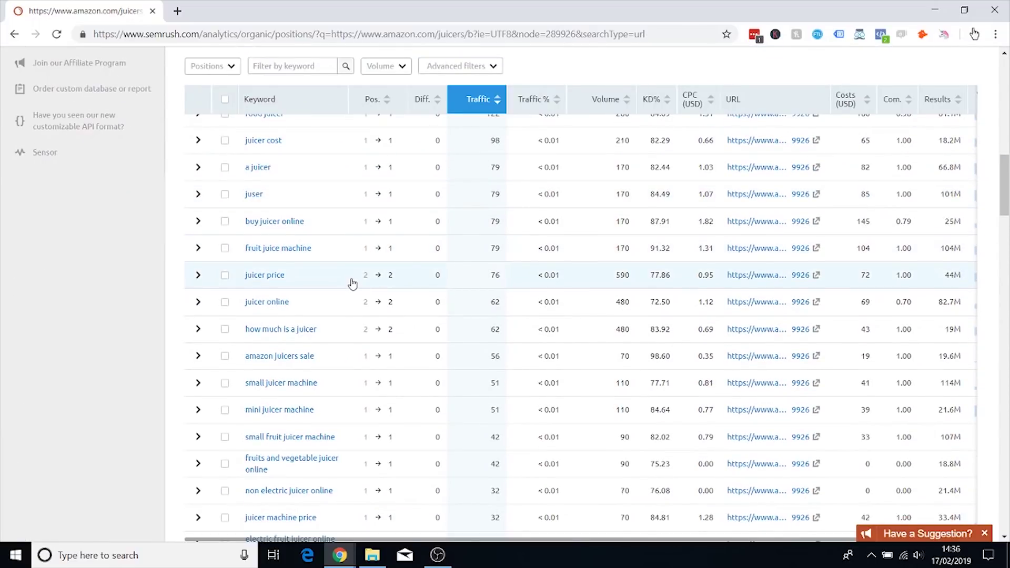
scroll(353, 287, "up", 3)
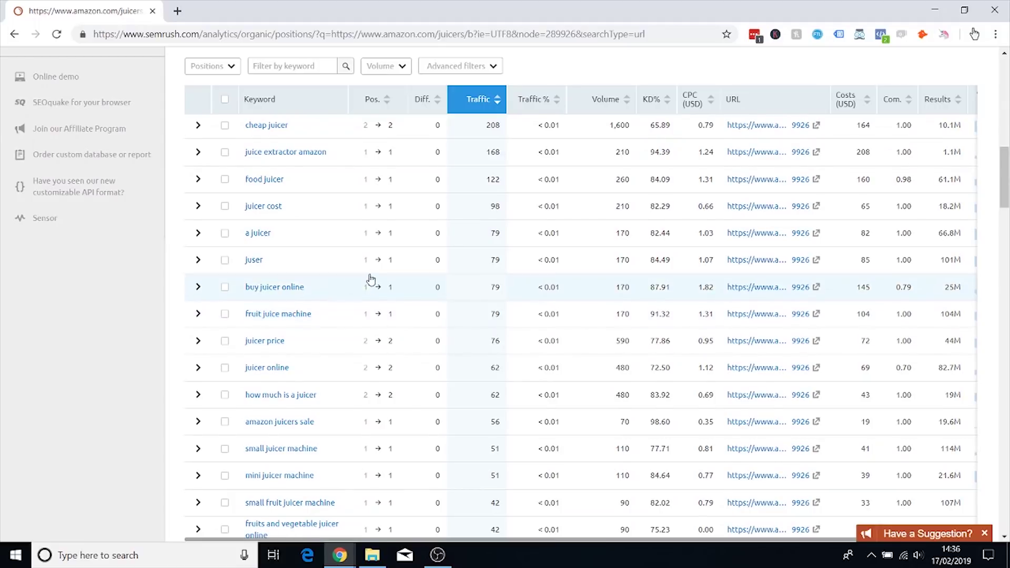
Export all of the Amazon page's organic search positions as an Excel file.
scroll(291, 284, "up", 8)
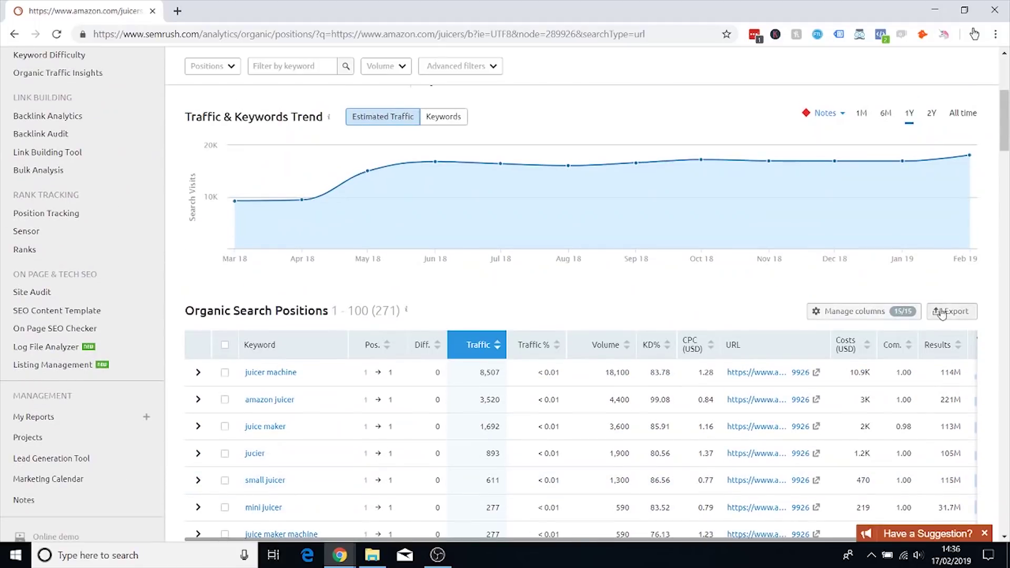
left_click(942, 312)
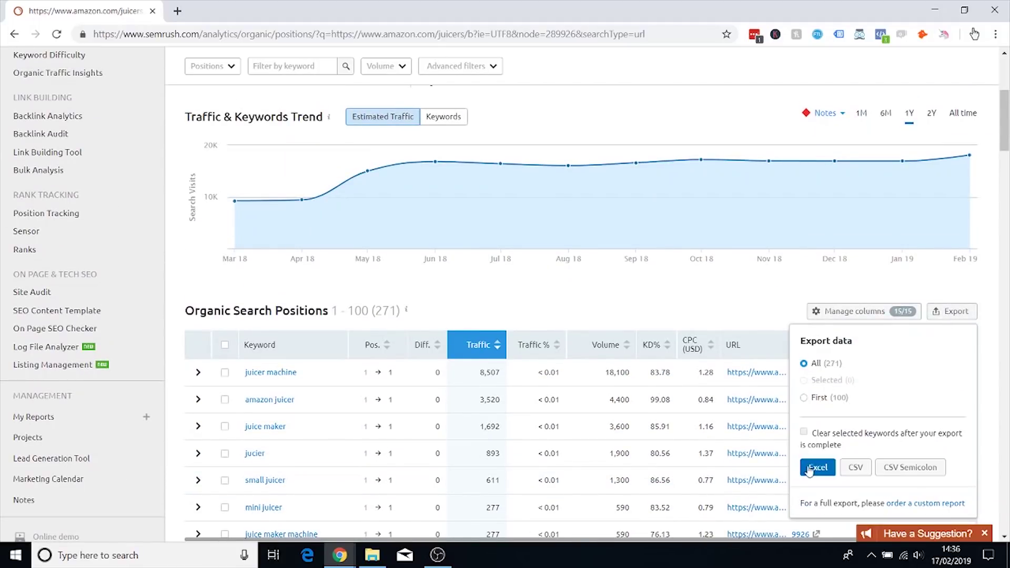
left_click(813, 470)
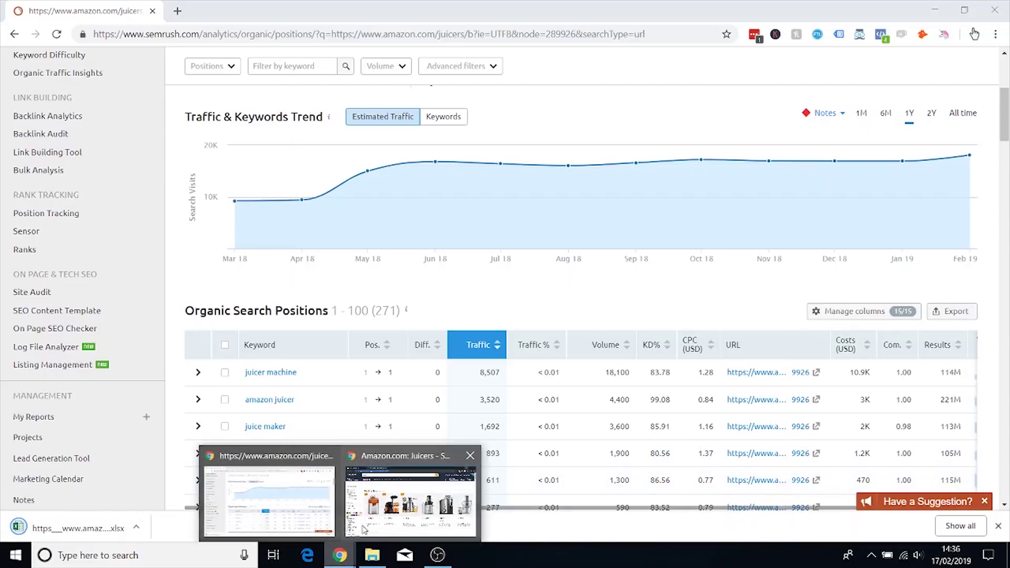
Switch to the incognito window, close the Amazon page and look over the juicer search results.
left_click(411, 490)
left_click(309, 11)
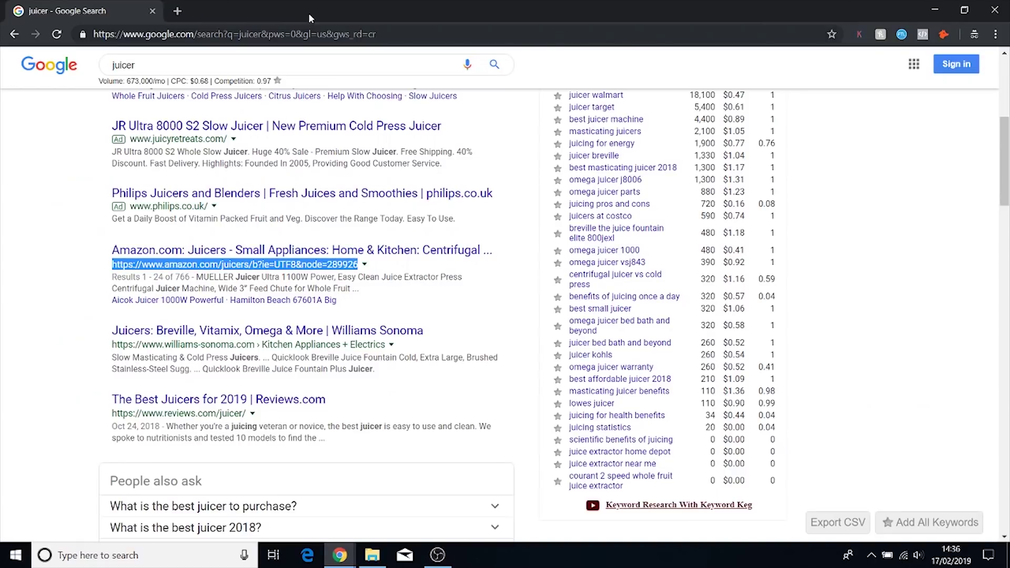
scroll(353, 265, "up", 10)
scroll(354, 266, "down", 20)
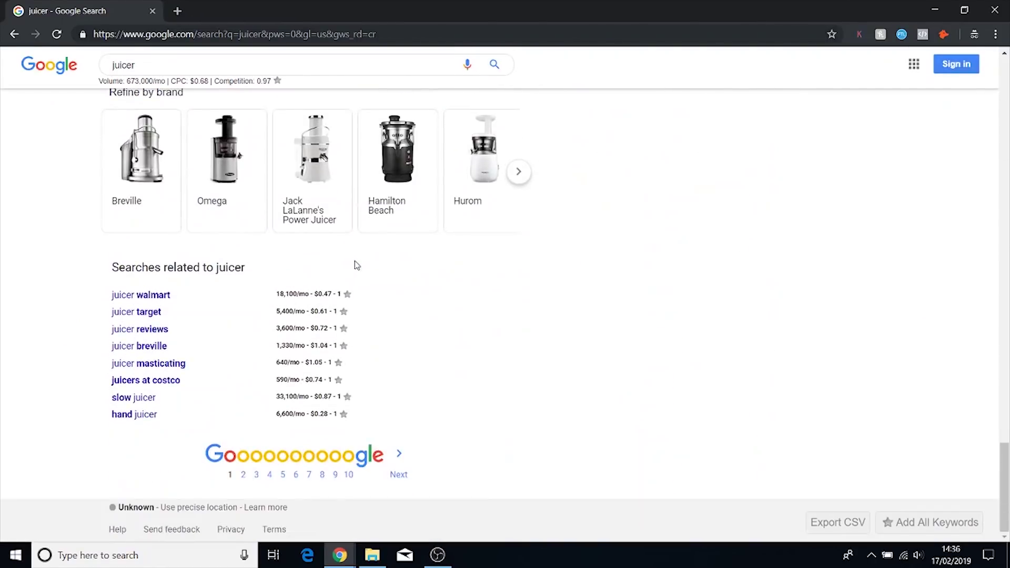
scroll(372, 247, "up", 20)
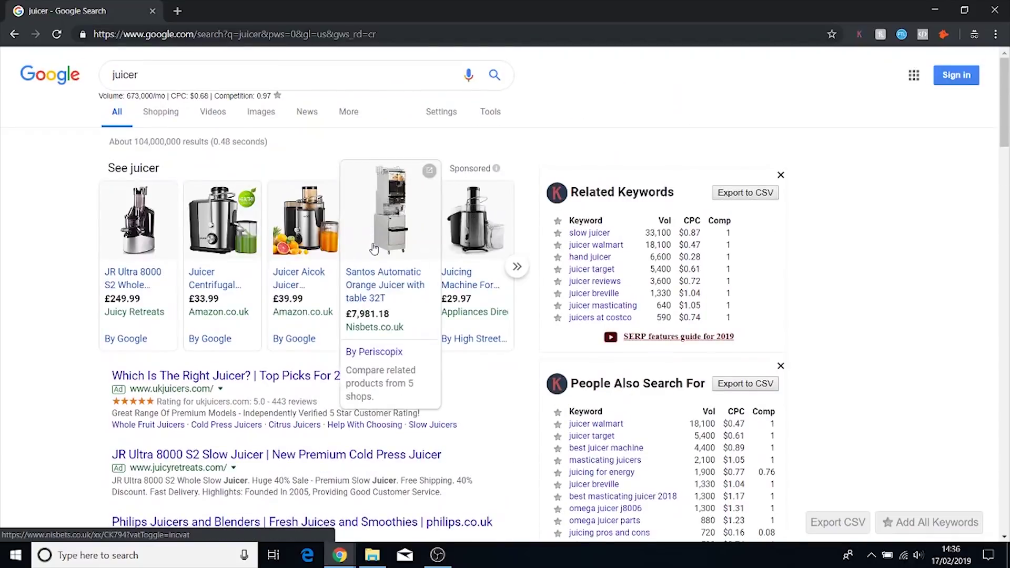
Open the Williams Sonoma juicers result in a new tab, copy its full URL and return to the SEMrush window.
scroll(373, 248, "down", 5)
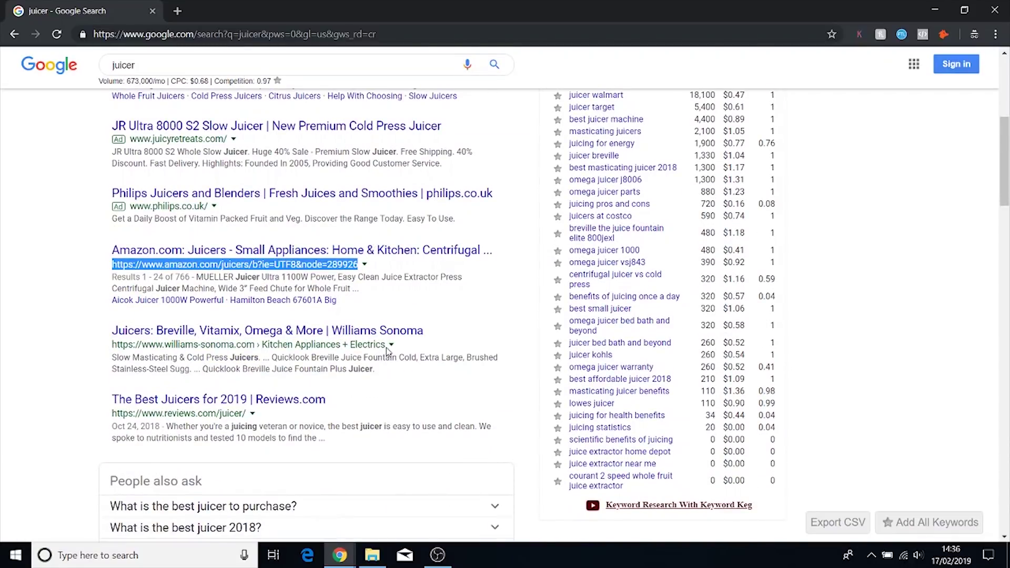
right_click(340, 330)
key("Escape")
middle_click(355, 344)
left_click(239, 10)
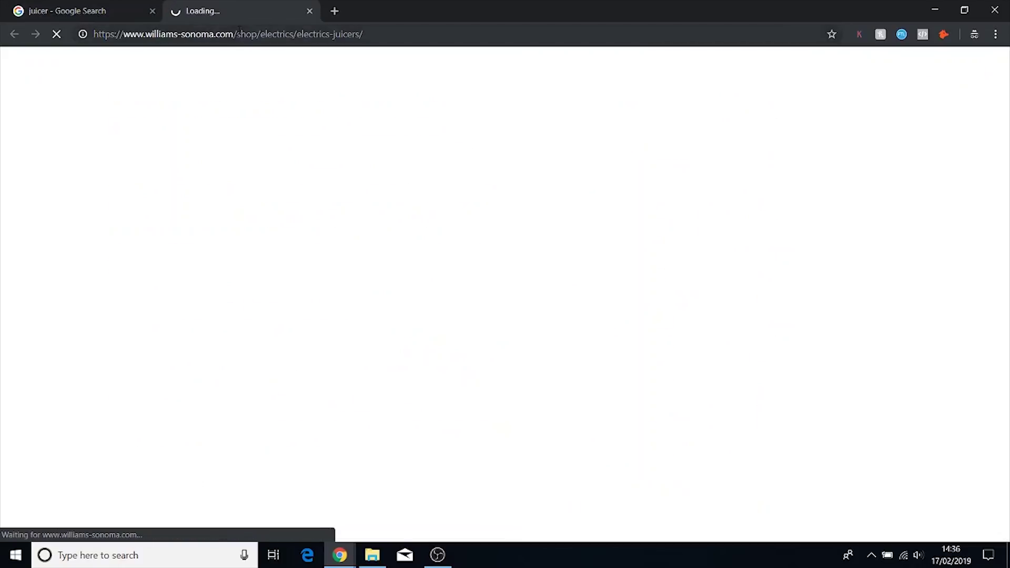
left_click(239, 34)
key("ctrl+c")
left_click(935, 9)
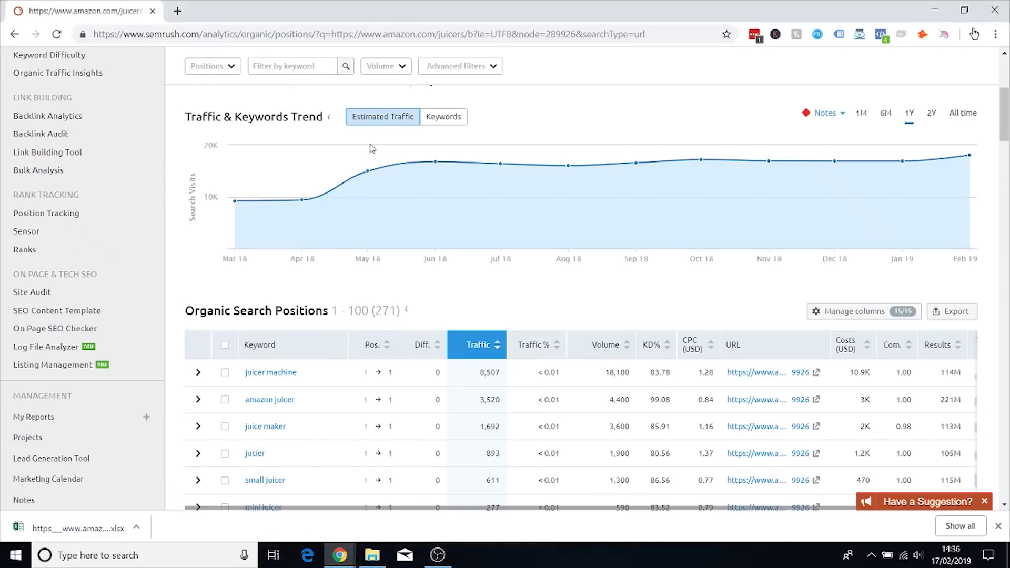
Run organic research on the copied Williams Sonoma juicers page URL.
scroll(272, 111, "up", 5)
left_click(338, 99)
key("ctrl+v")
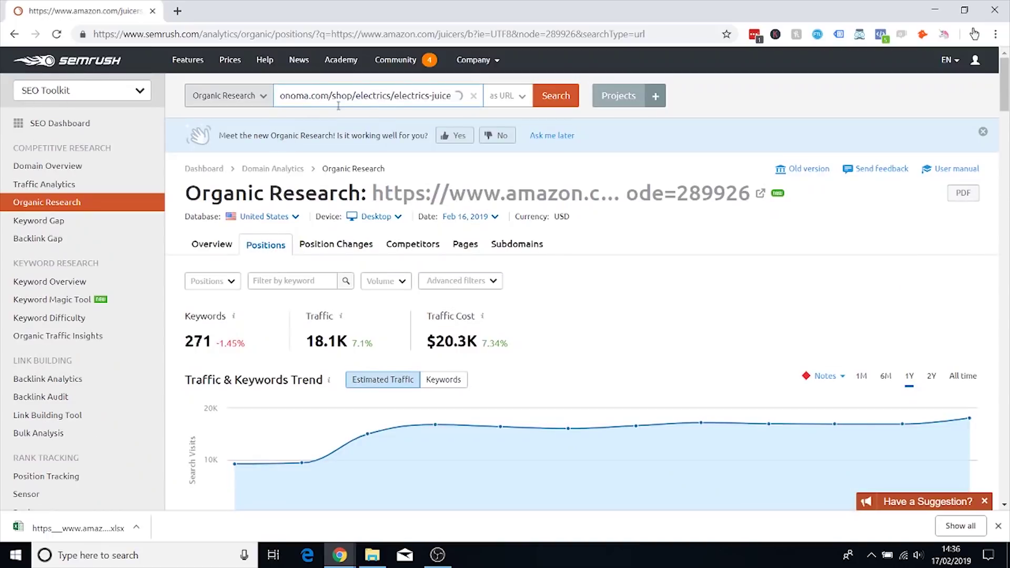
left_click(556, 97)
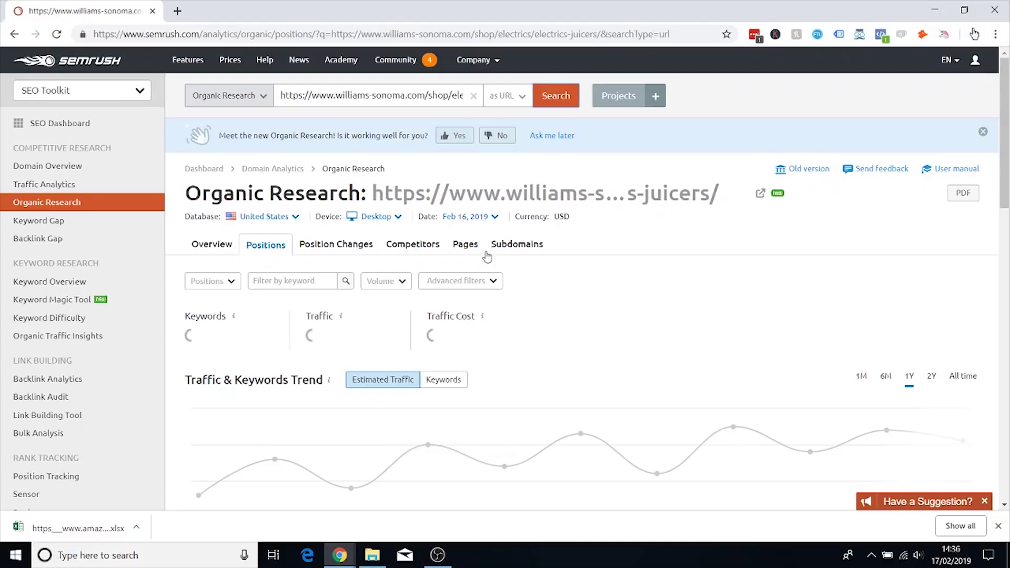
Look over the Williams Sonoma page's organic report and export all of its search positions as an Excel file.
scroll(502, 301, "down", 1)
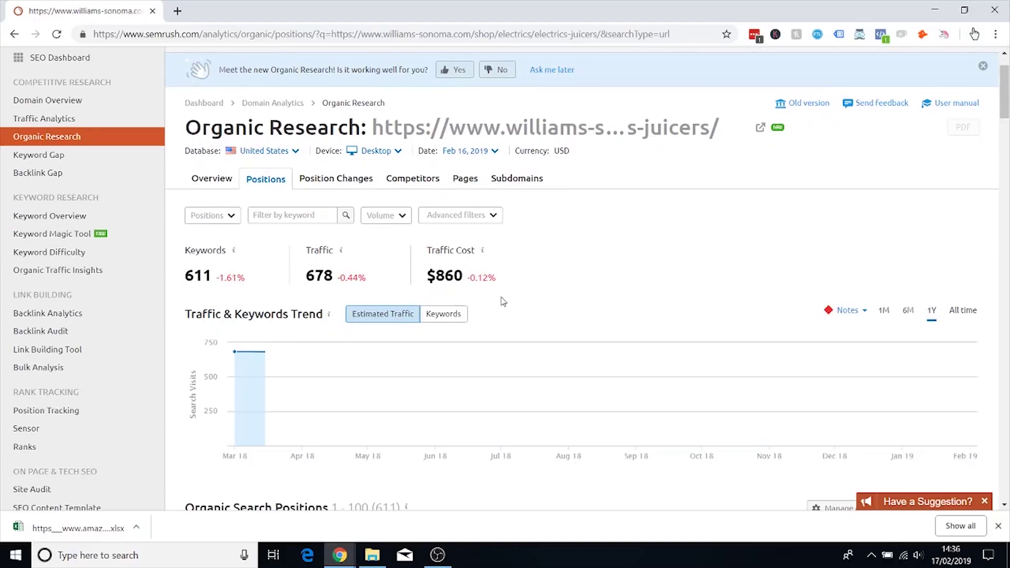
scroll(500, 300, "down", 3)
scroll(493, 258, "up", 2)
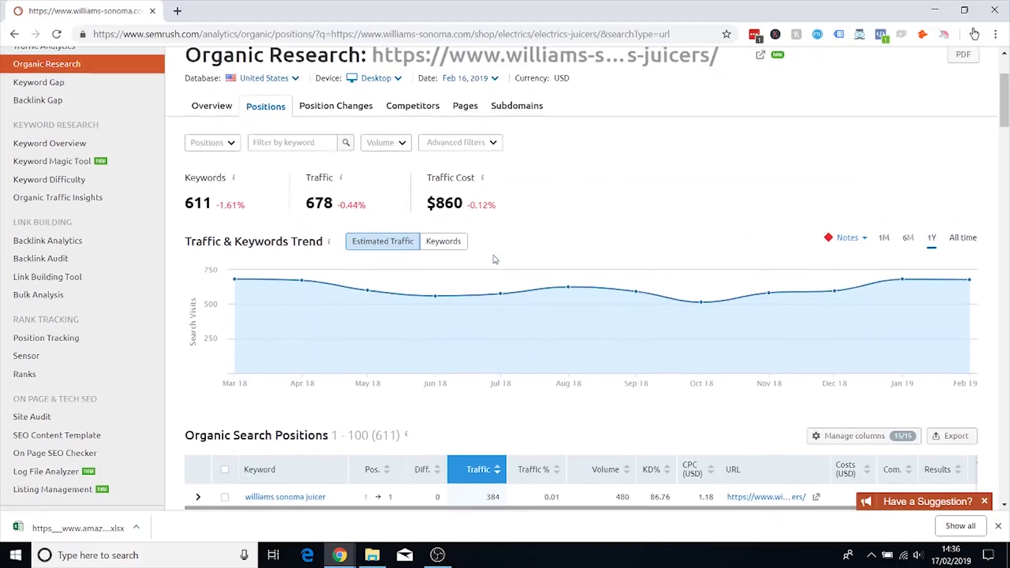
scroll(875, 371, "down", 2)
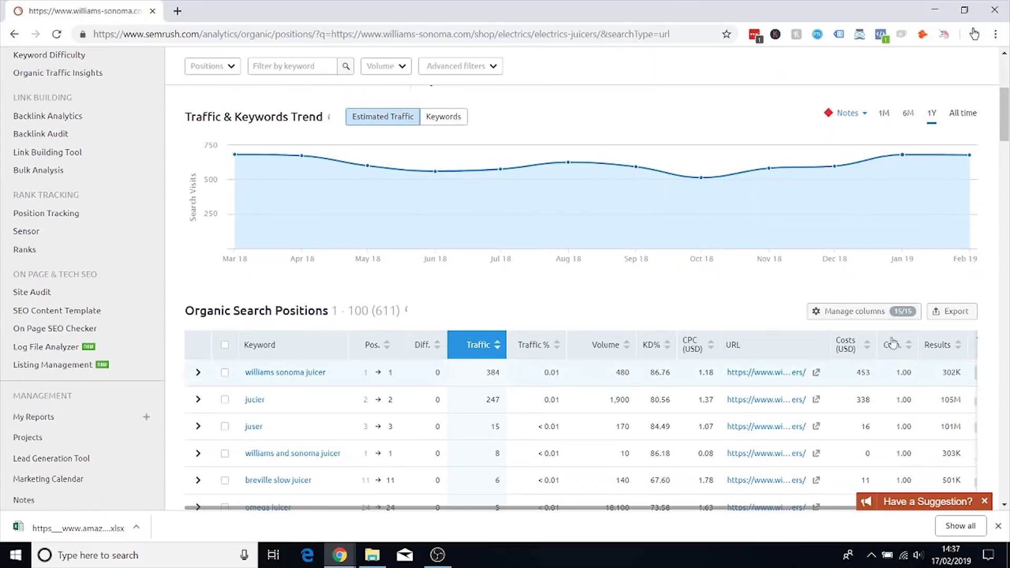
left_click(941, 314)
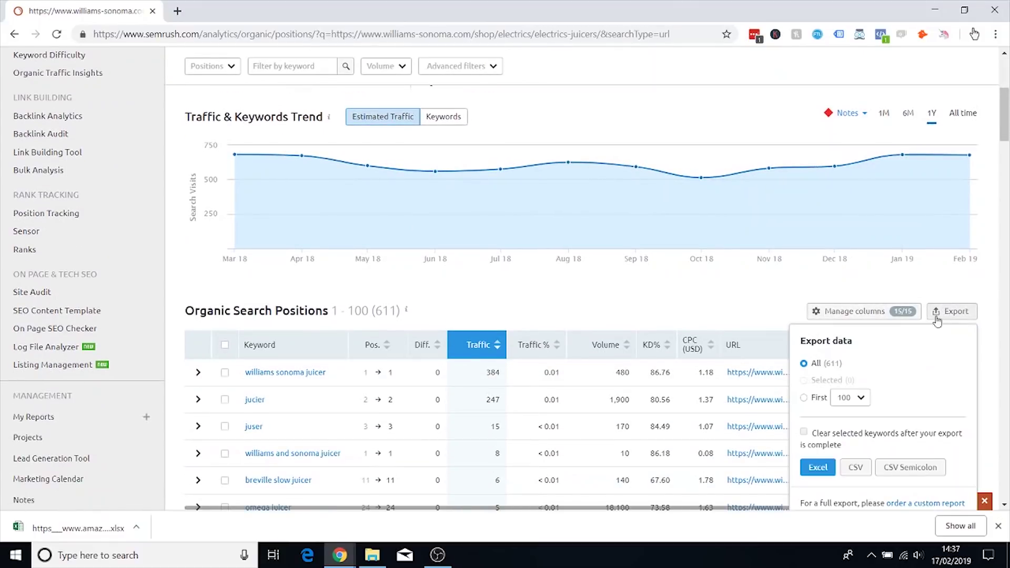
left_click(817, 468)
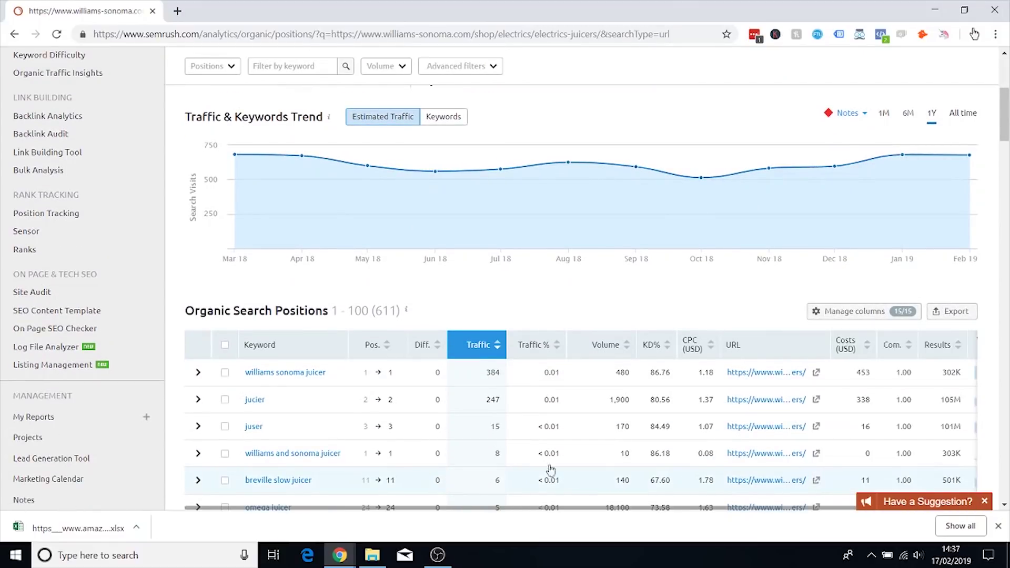
Switch to the incognito window and close the Williams Sonoma page.
mouse_move(339, 555)
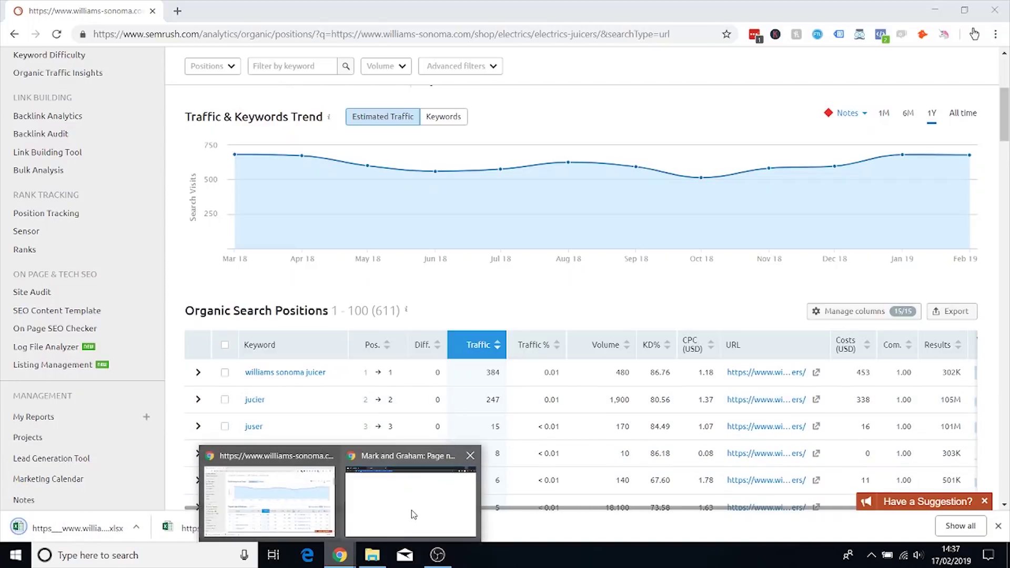
left_click(414, 515)
left_click(309, 10)
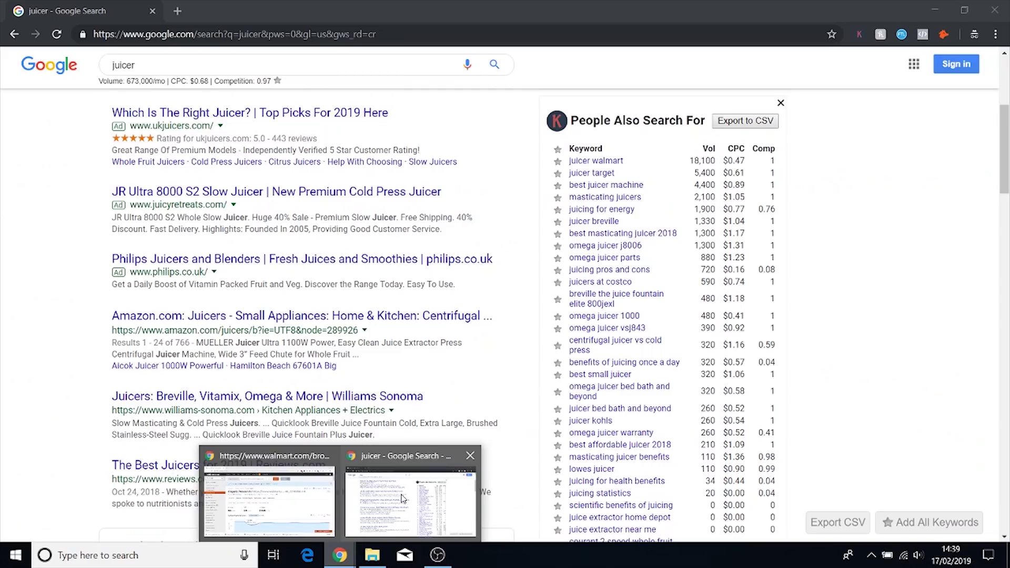
Bring up the juicer search results in the incognito window and examine the organic competitor pages down to the Walmart result.
left_click(405, 497)
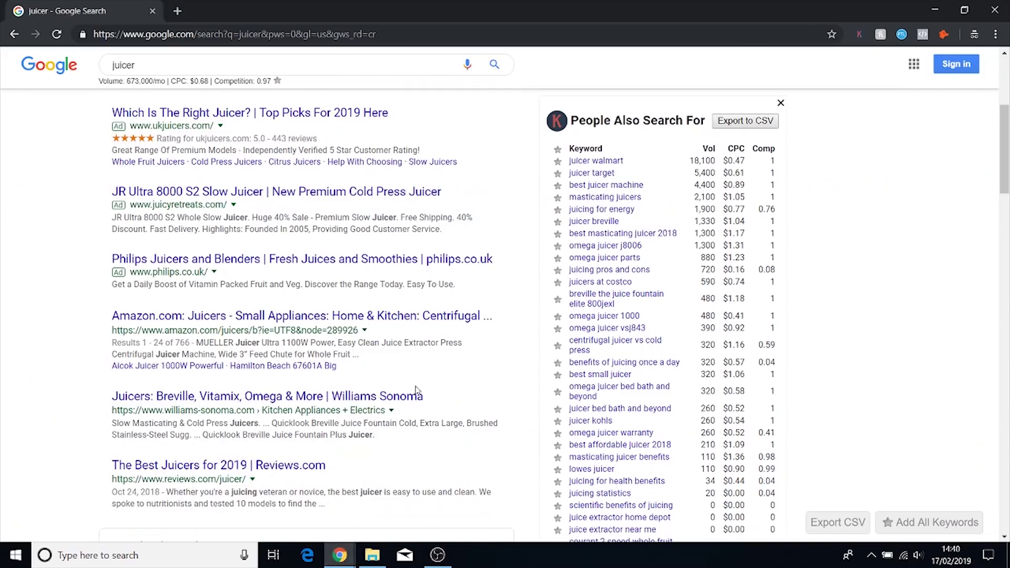
scroll(417, 349, "down", 9)
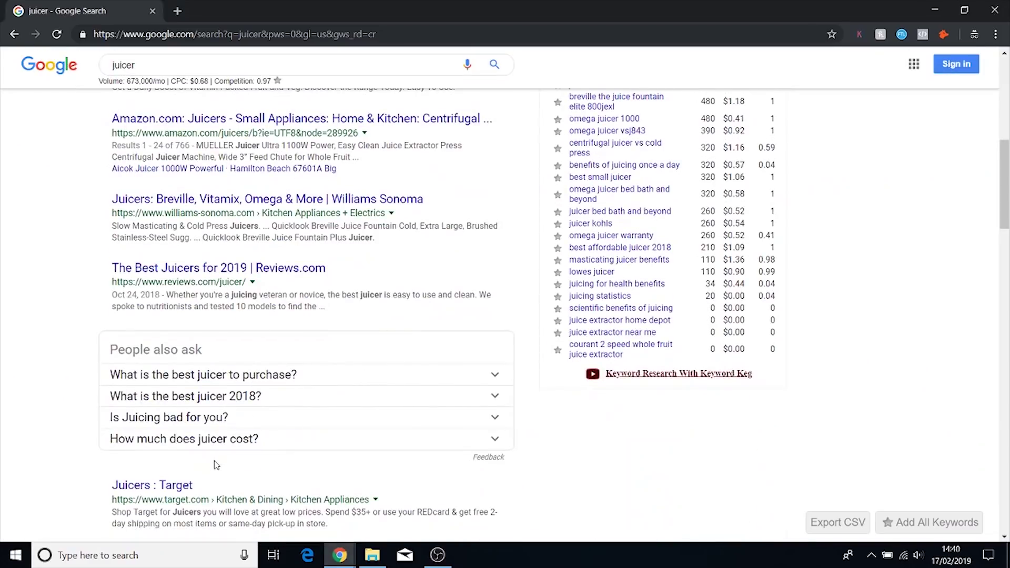
scroll(216, 465, "down", 1)
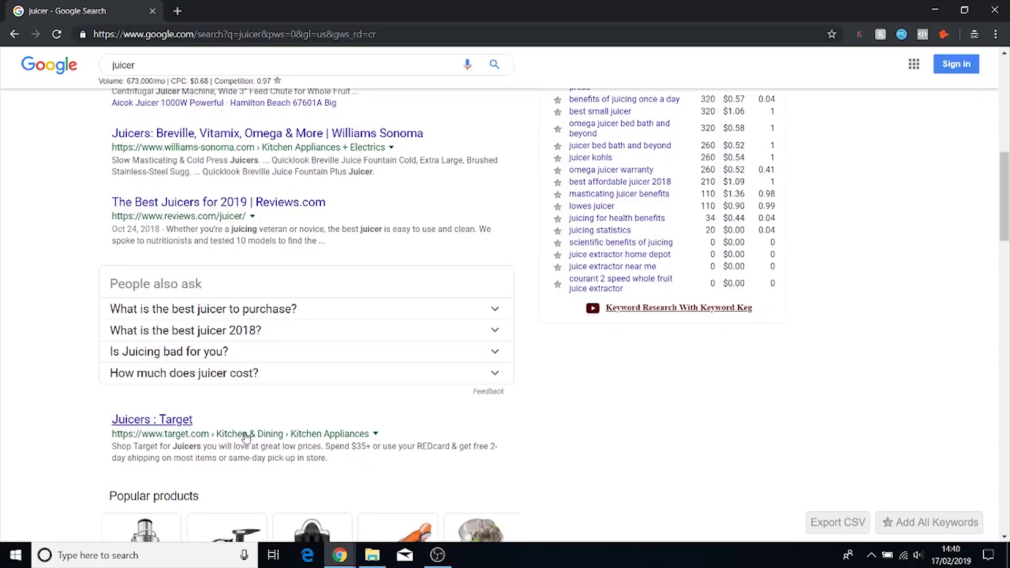
scroll(414, 248, "up", 5)
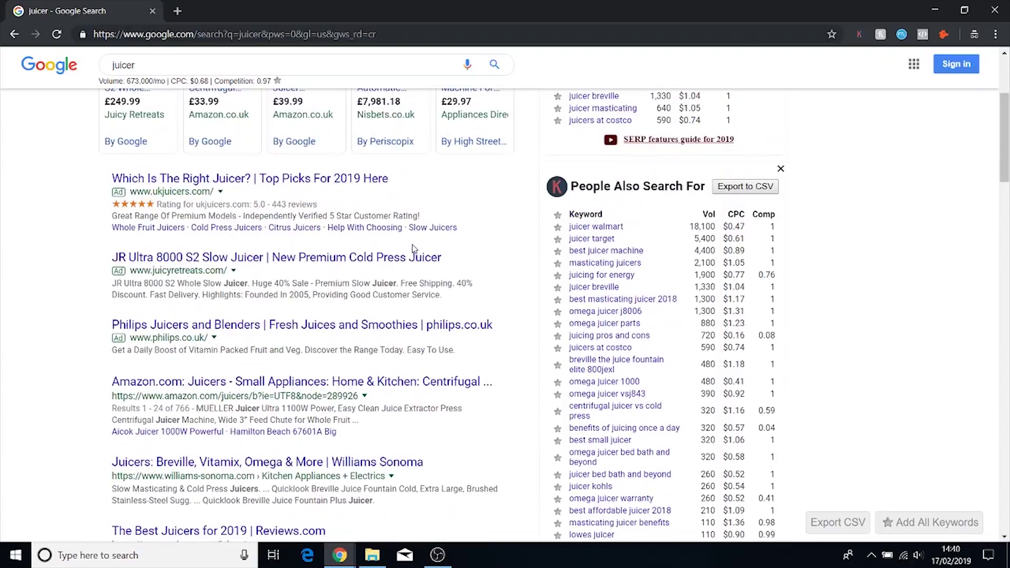
scroll(415, 248, "down", 6)
scroll(414, 249, "up", 6)
scroll(400, 268, "down", 3)
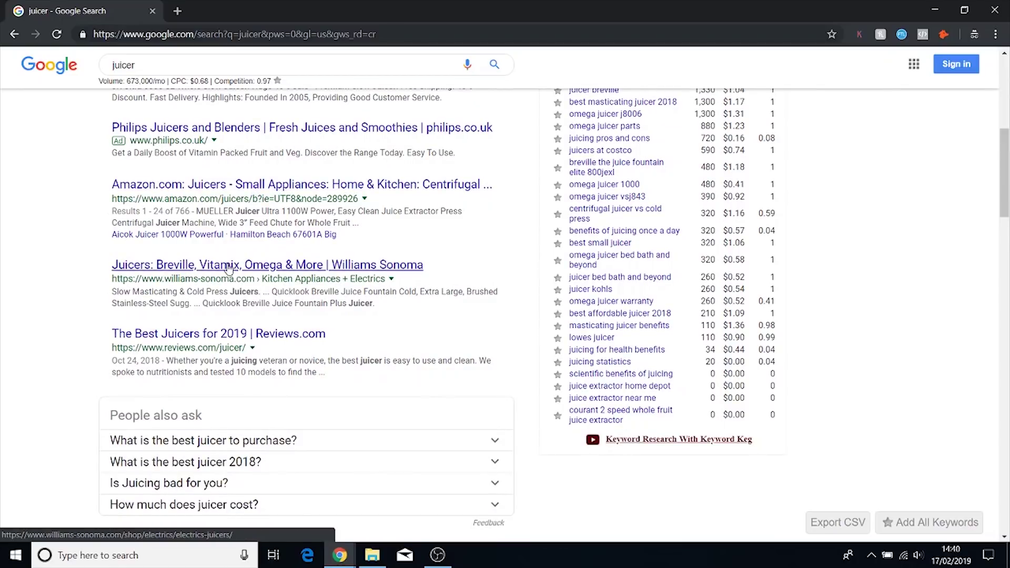
scroll(266, 289, "down", 8)
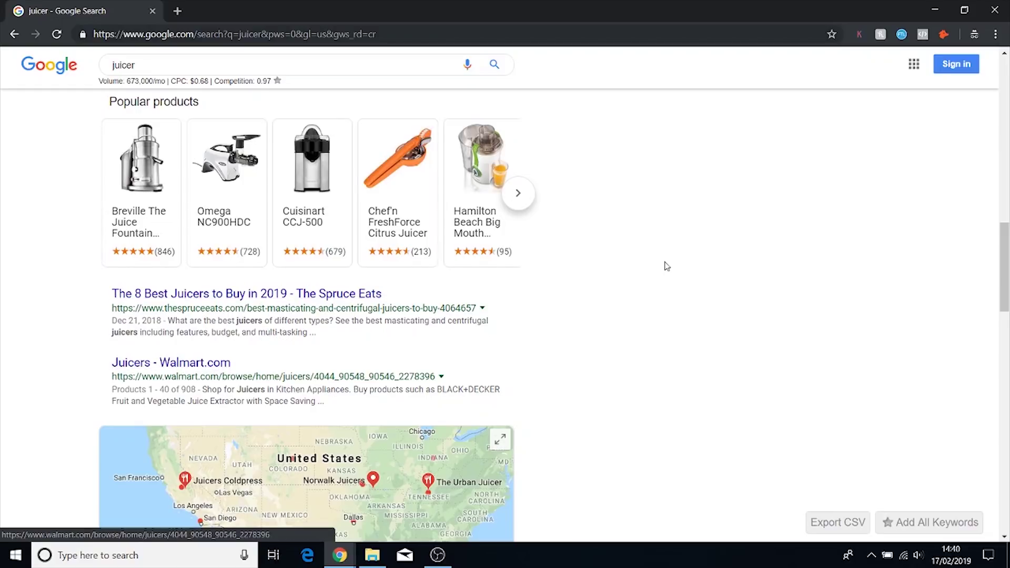
Return to the SEMrush window and look over the Walmart page's organic search positions.
left_click(937, 6)
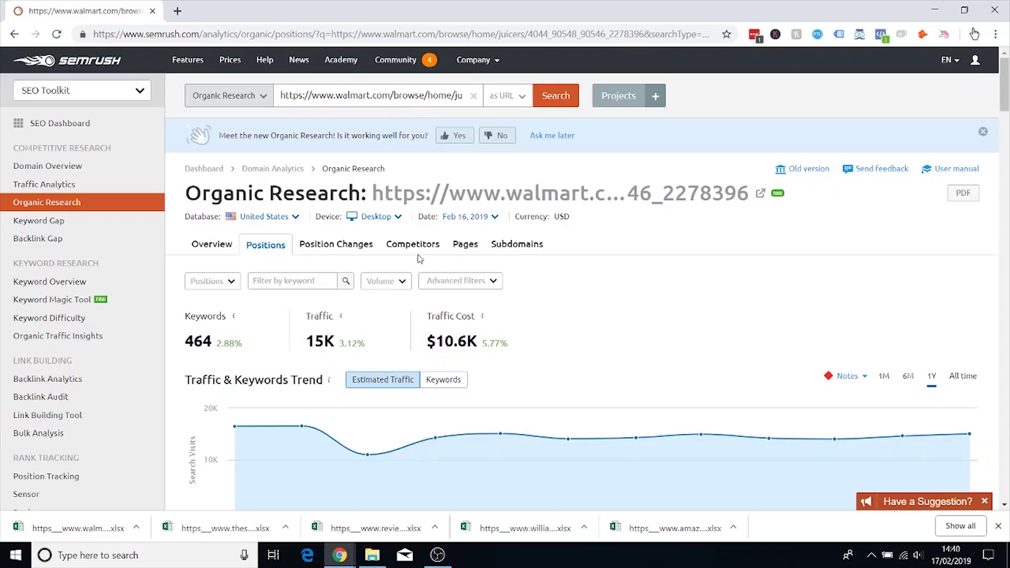
scroll(493, 343, "down", 6)
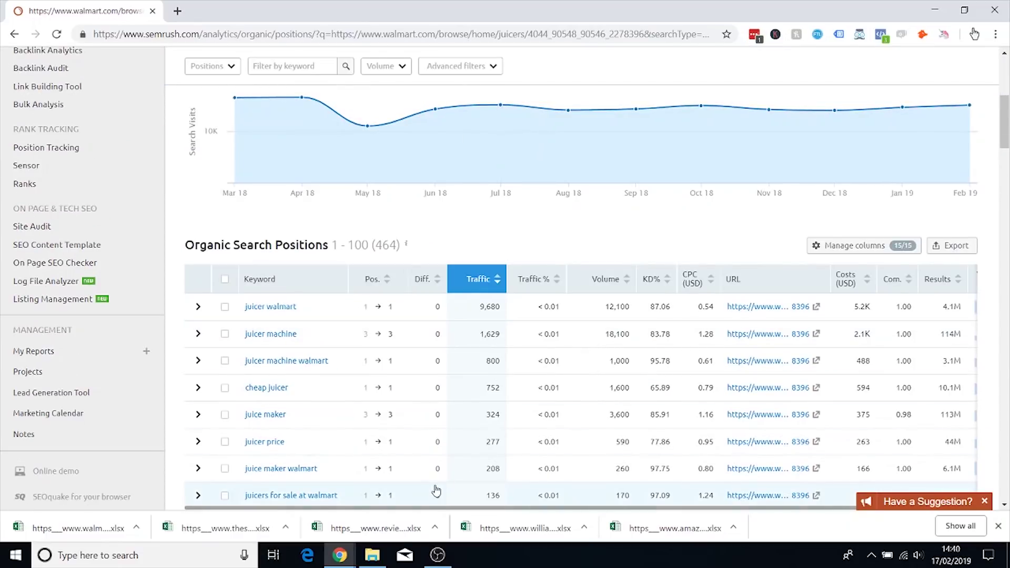
scroll(446, 334, "up", 4)
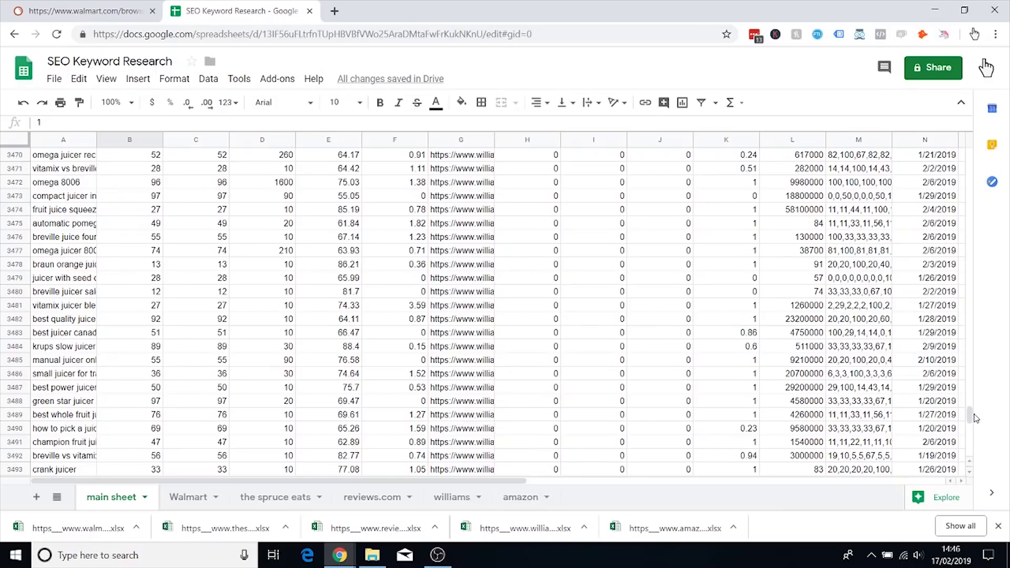
Review the SEO Keyword Research spreadsheet's main sheet and the Walmart, the spruce eats, reviews.com, williams and amazon sheets.
left_click_drag(973, 416, 960, 157)
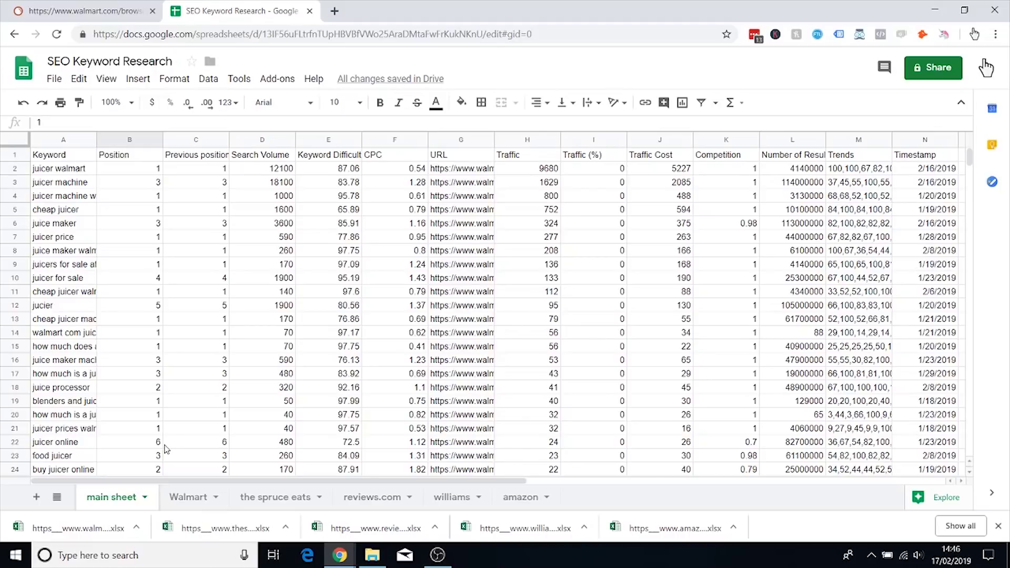
left_click(192, 504)
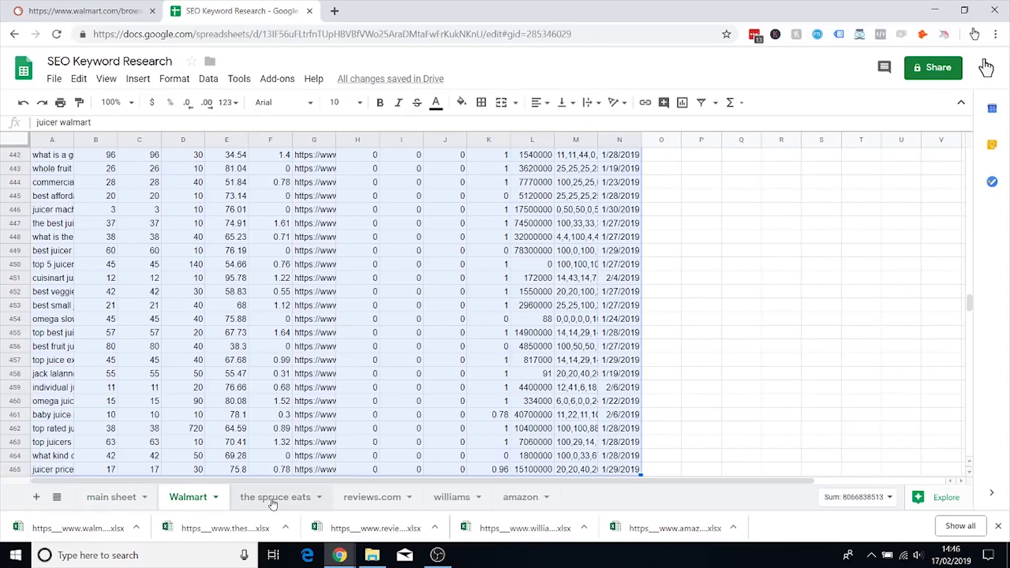
left_click(273, 501)
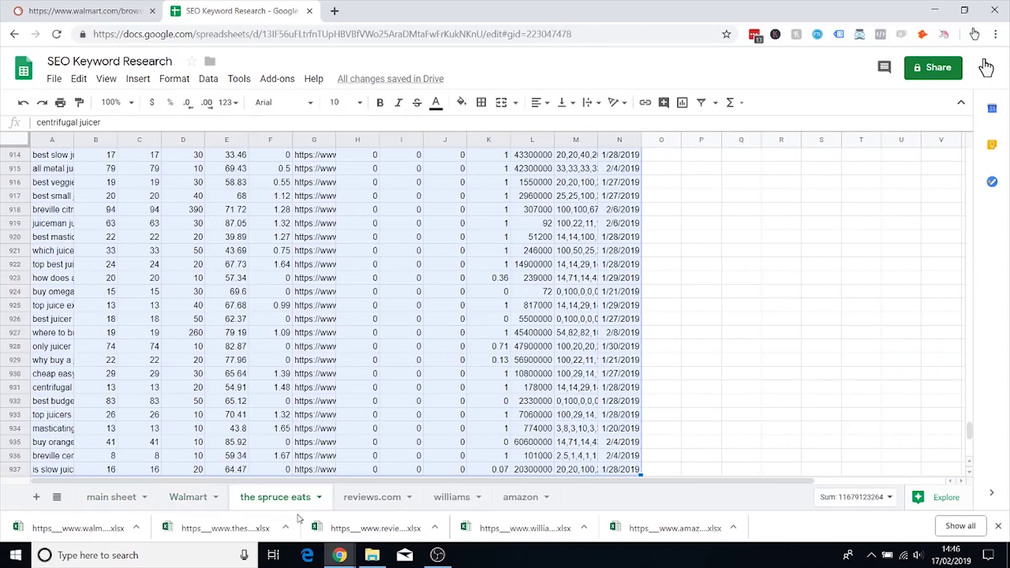
left_click(372, 500)
left_click(451, 500)
left_click(523, 502)
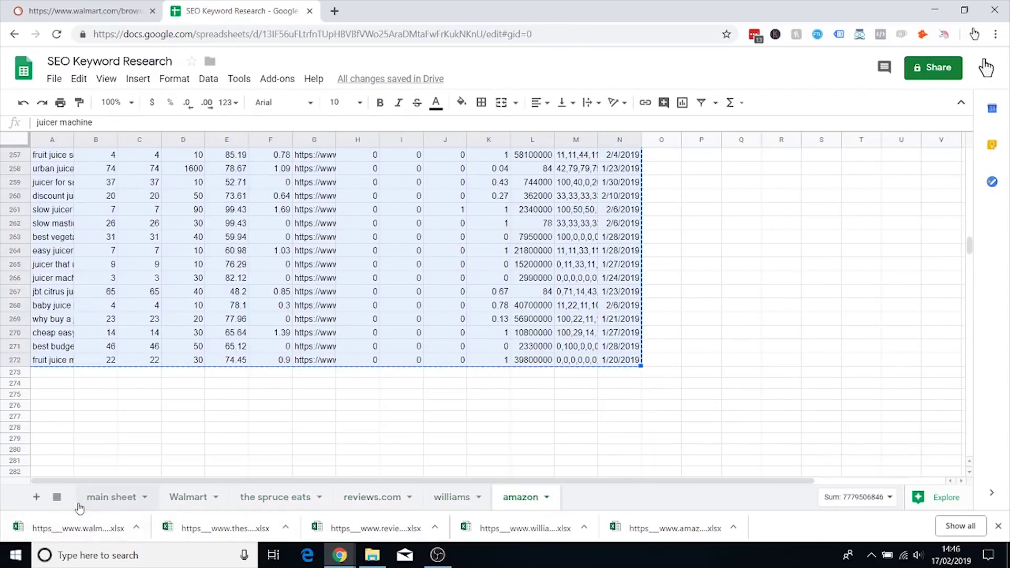
left_click(87, 505)
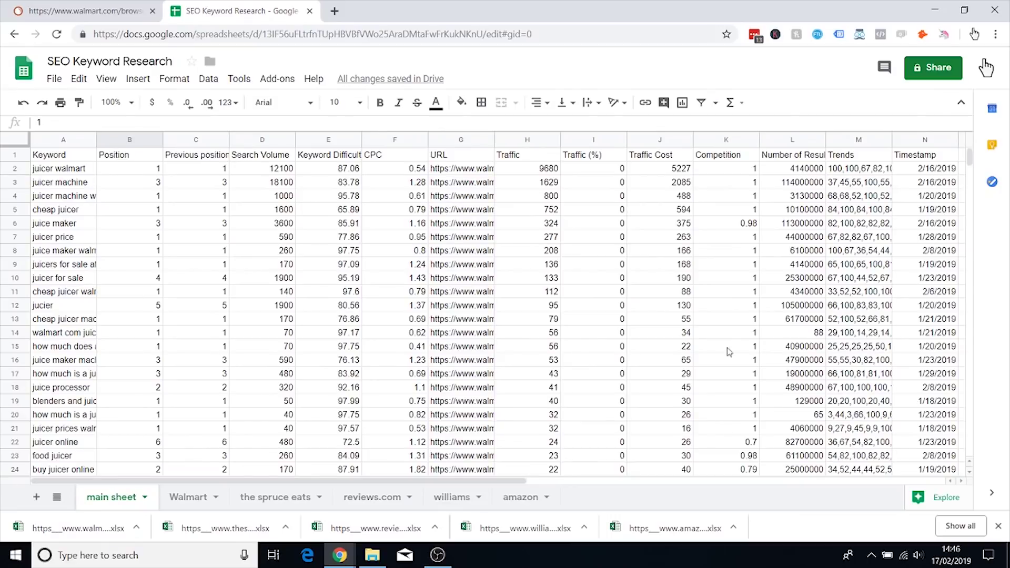
Delete the five competitor sheets, keeping only the main sheet, and close the browser's downloads bar.
left_click(216, 501)
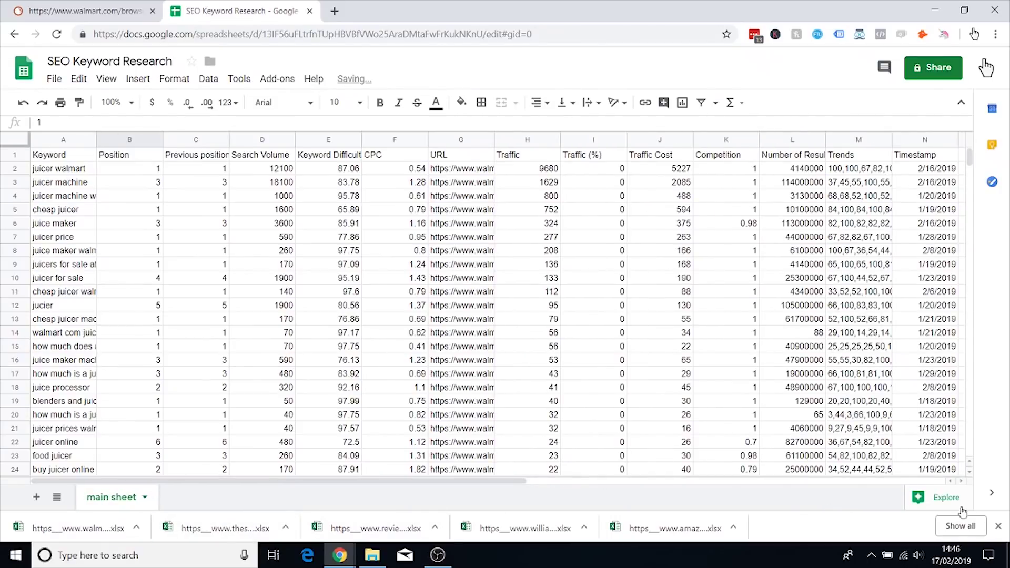
left_click(998, 526)
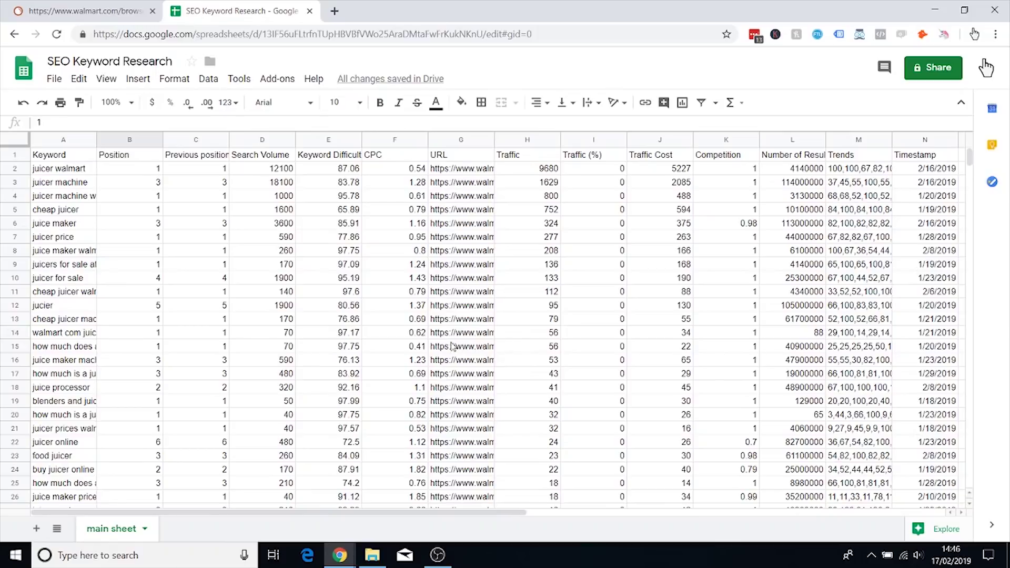
Delete columns E to N, from Keyword Difficulty through Timestamp, from the main sheet.
left_click_drag(327, 142, 909, 142)
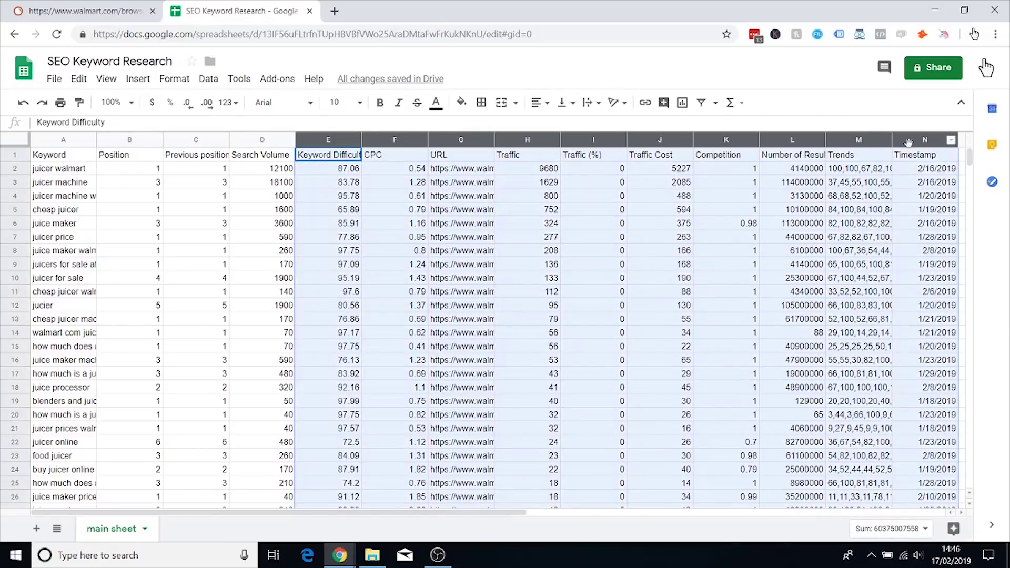
right_click(371, 138)
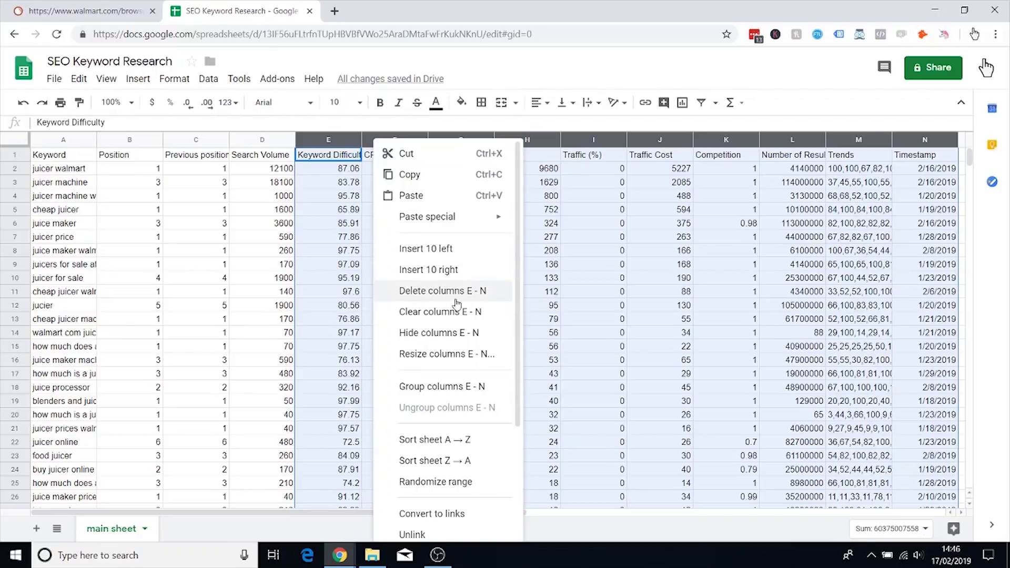
left_click(439, 298)
left_click(337, 263)
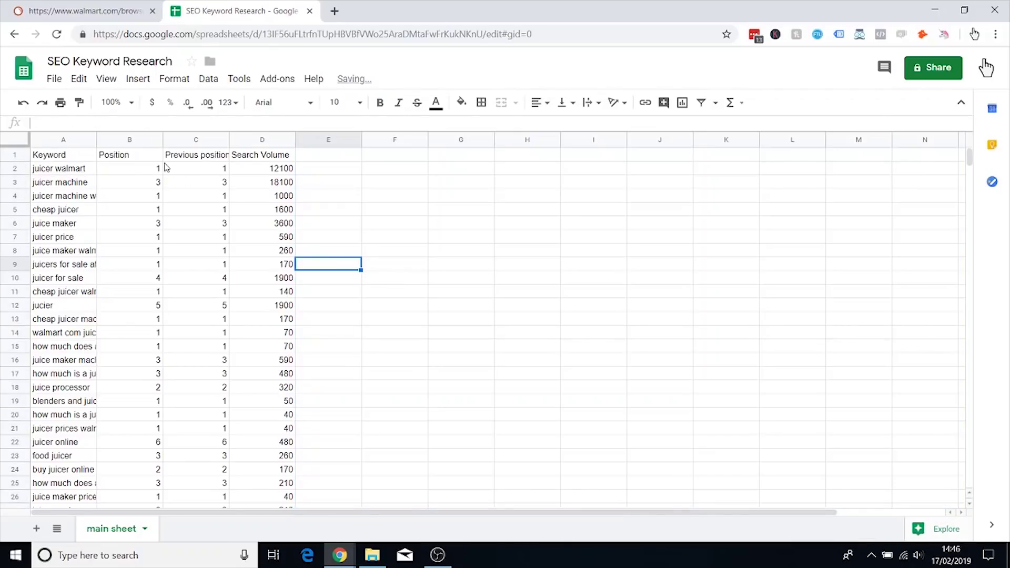
Delete the Position and Previous position columns and fit the Keyword column's width to its text.
left_click_drag(128, 141, 196, 140)
left_click_drag(130, 140, 196, 140)
right_click(194, 141)
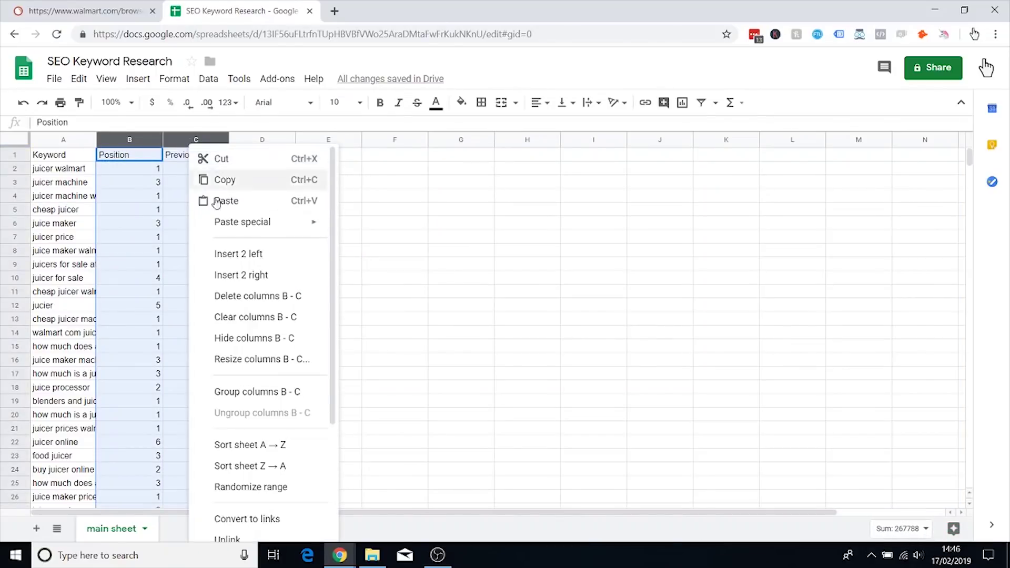
left_click(261, 296)
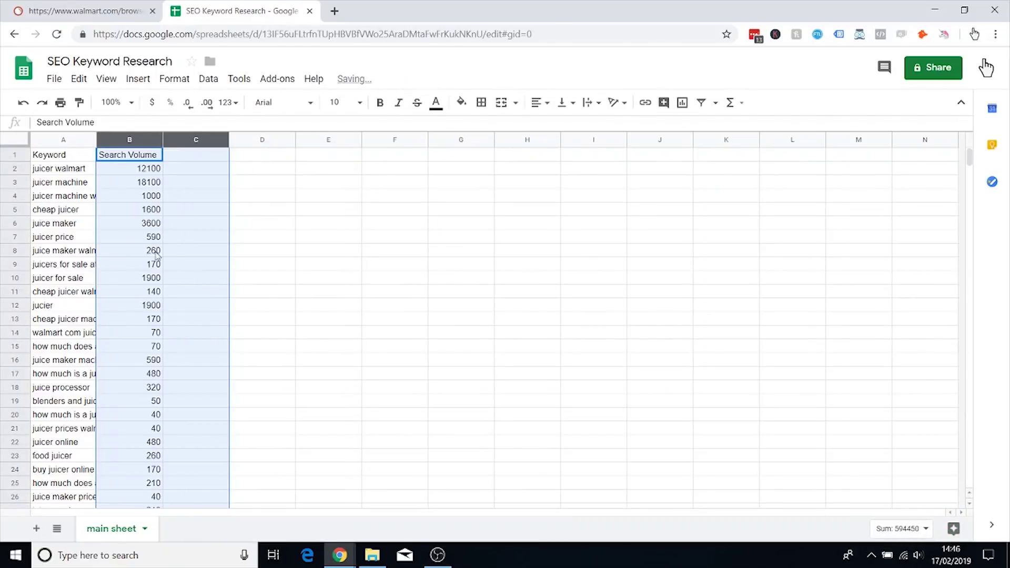
left_click(331, 241)
double_click(97, 140)
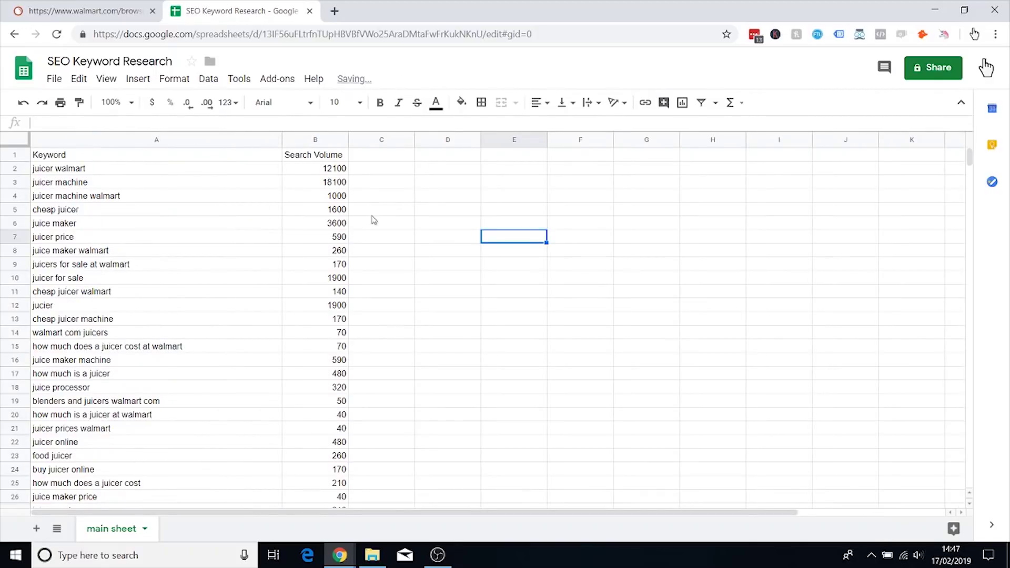
Look through the combined keyword list down to its last row, with cell C1 selected, and return to the first row.
scroll(304, 245, "down", 6)
scroll(496, 248, "up", 5)
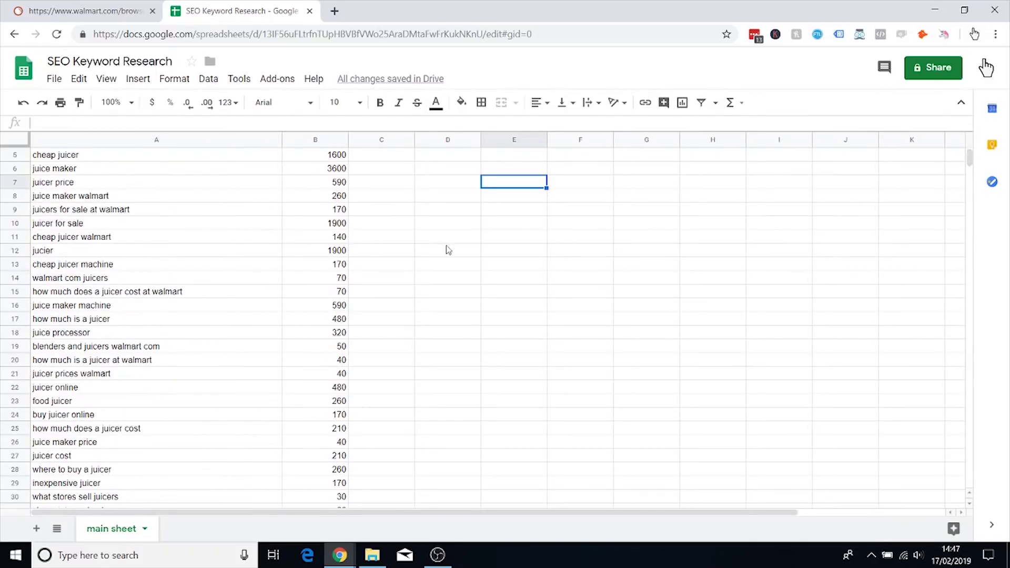
scroll(376, 174, "up", 2)
left_click(374, 154)
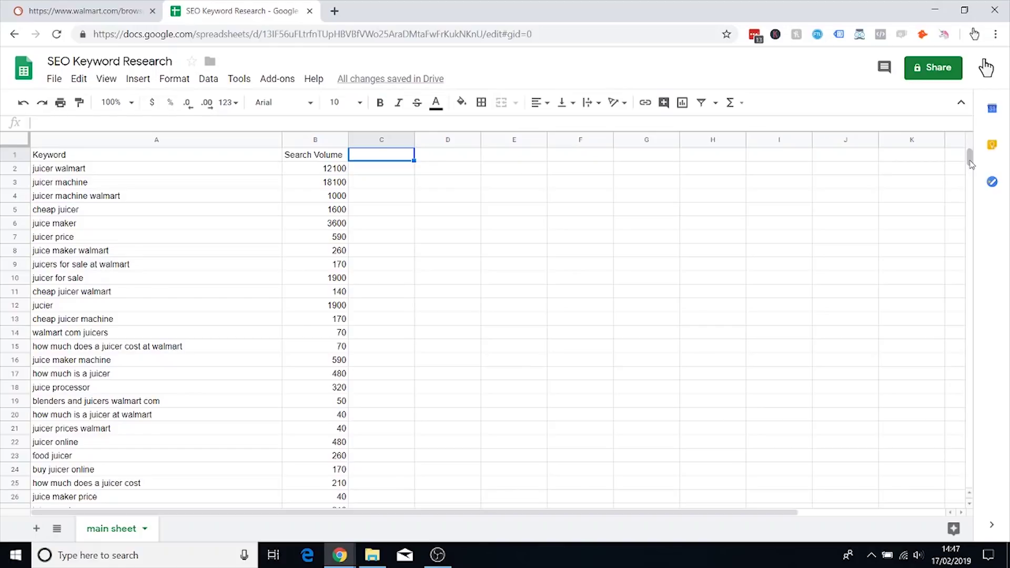
left_click_drag(971, 164, 918, 474)
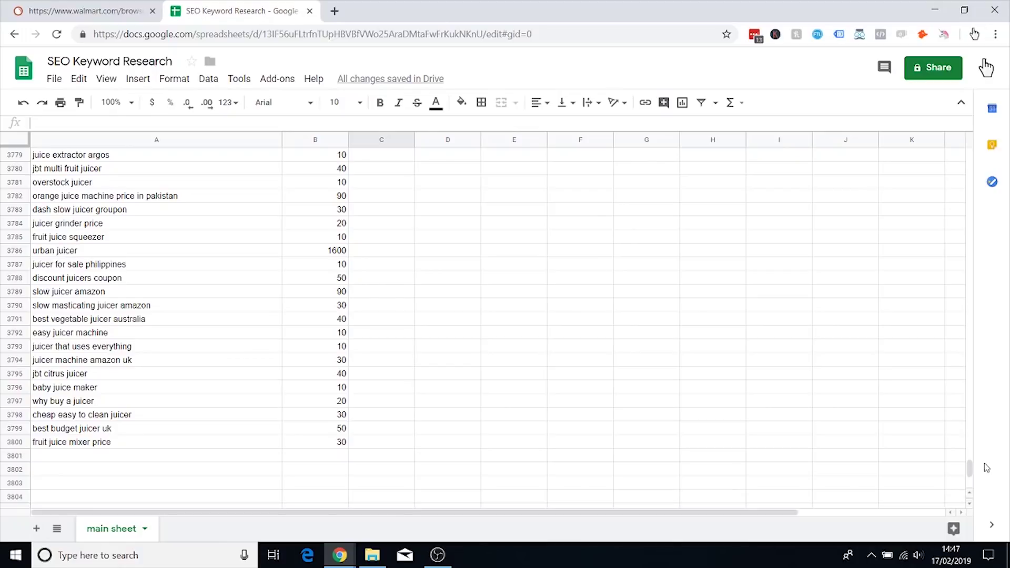
left_click_drag(973, 475, 970, 155)
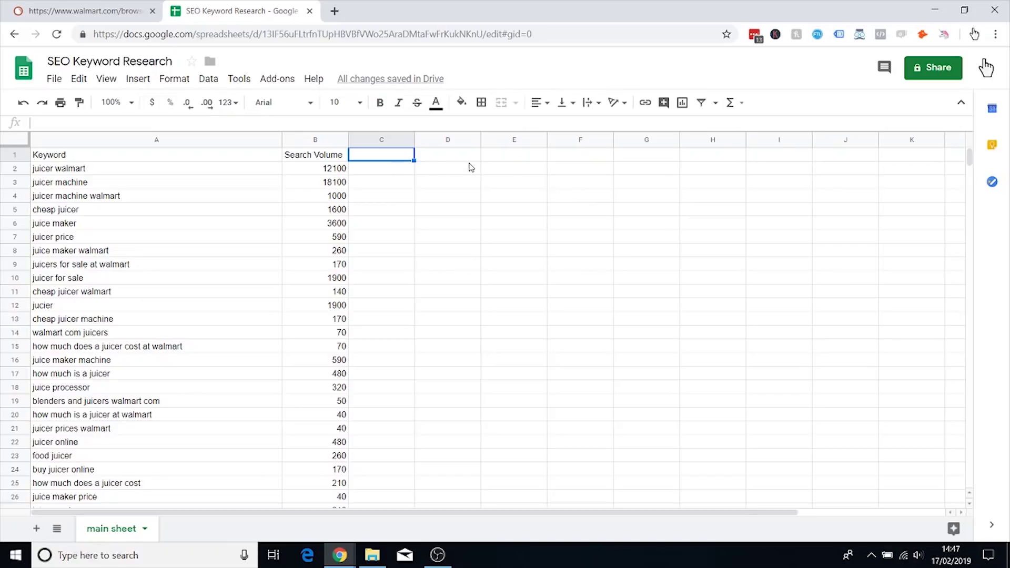
left_click(444, 160)
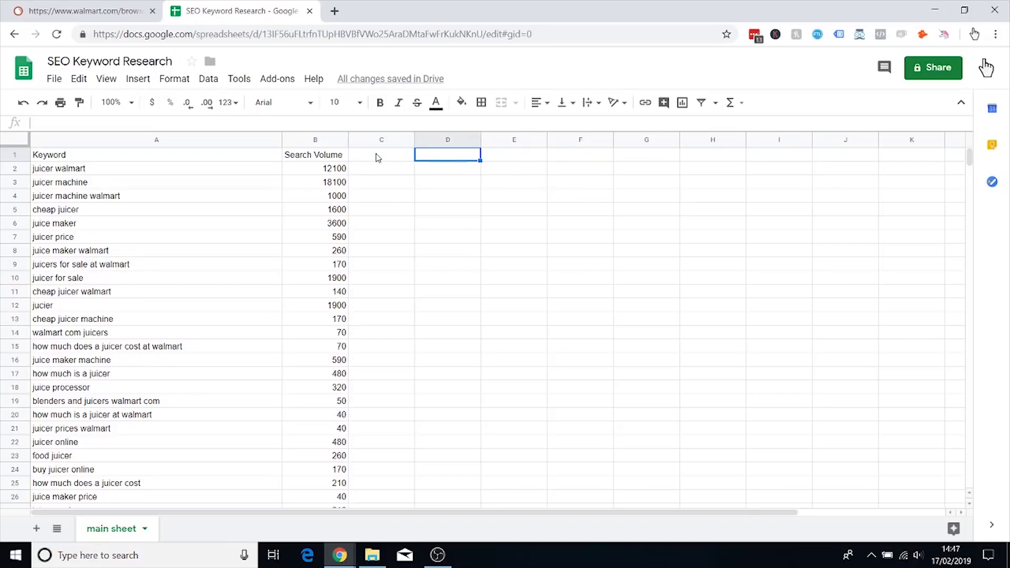
left_click(375, 155)
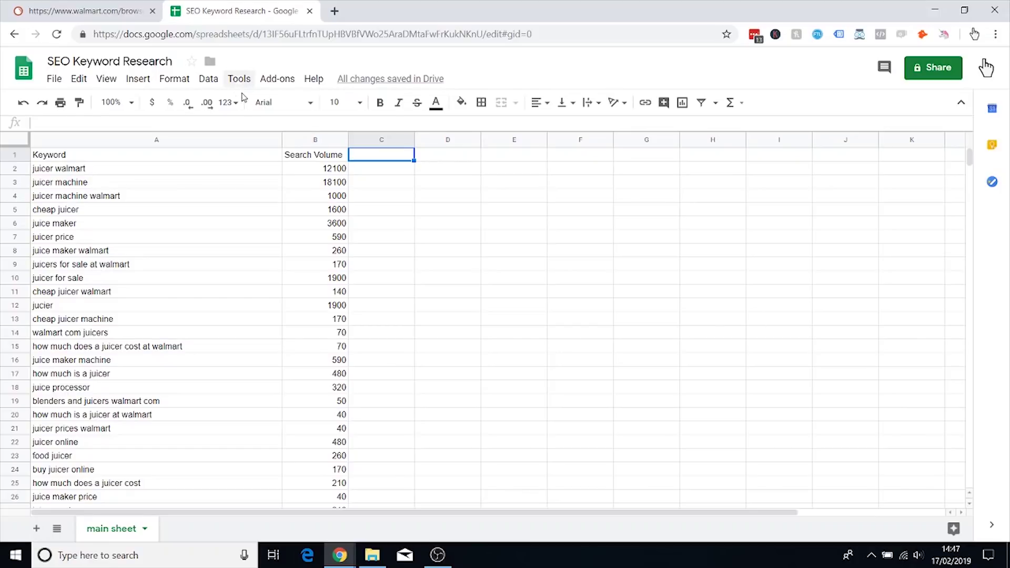
left_click(275, 83)
left_click(274, 83)
Switch to the other browser window and open Text Mechanic's Remove Duplicate Lines tool.
mouse_move(339, 553)
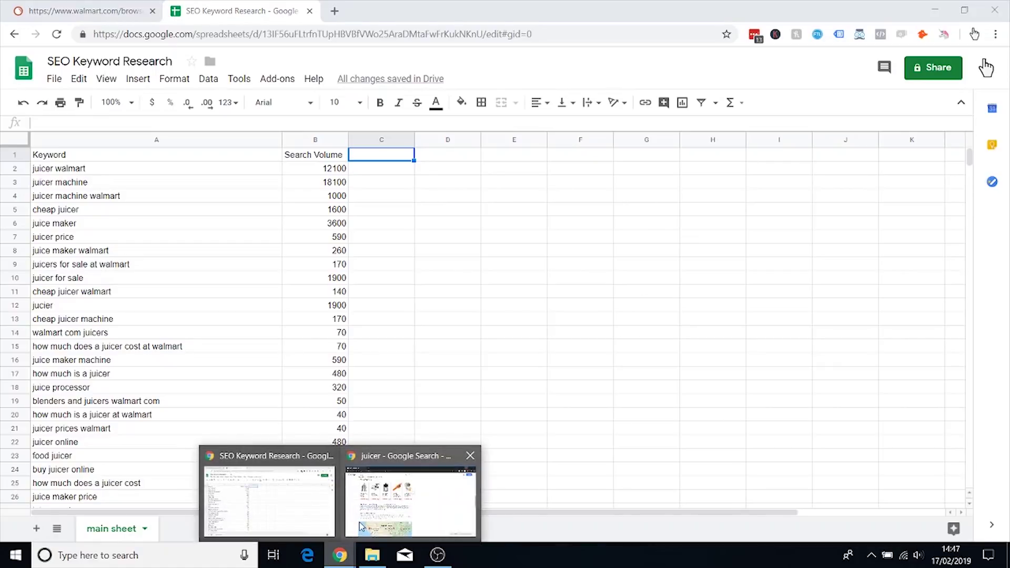
left_click(362, 526)
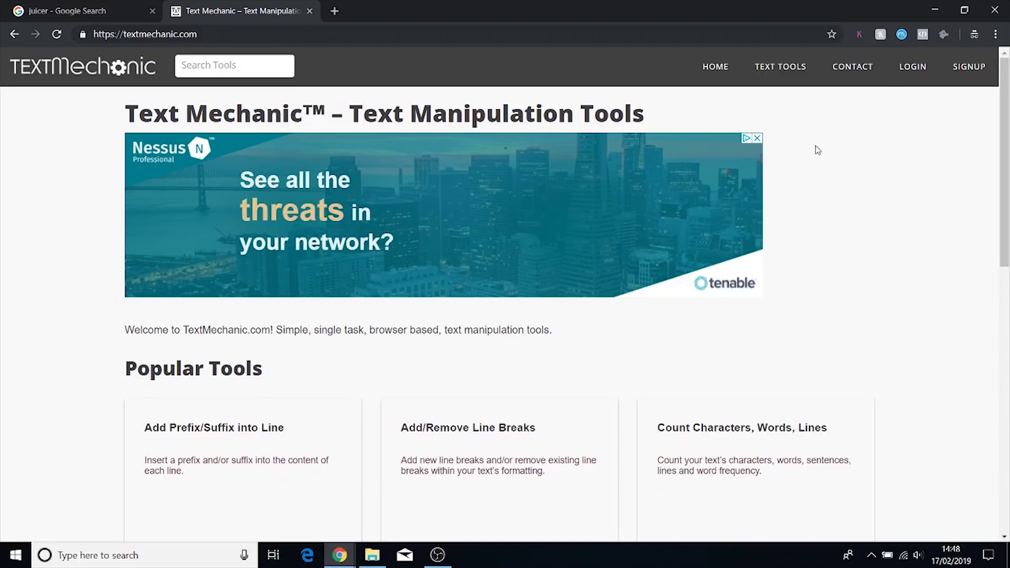
mouse_move(783, 75)
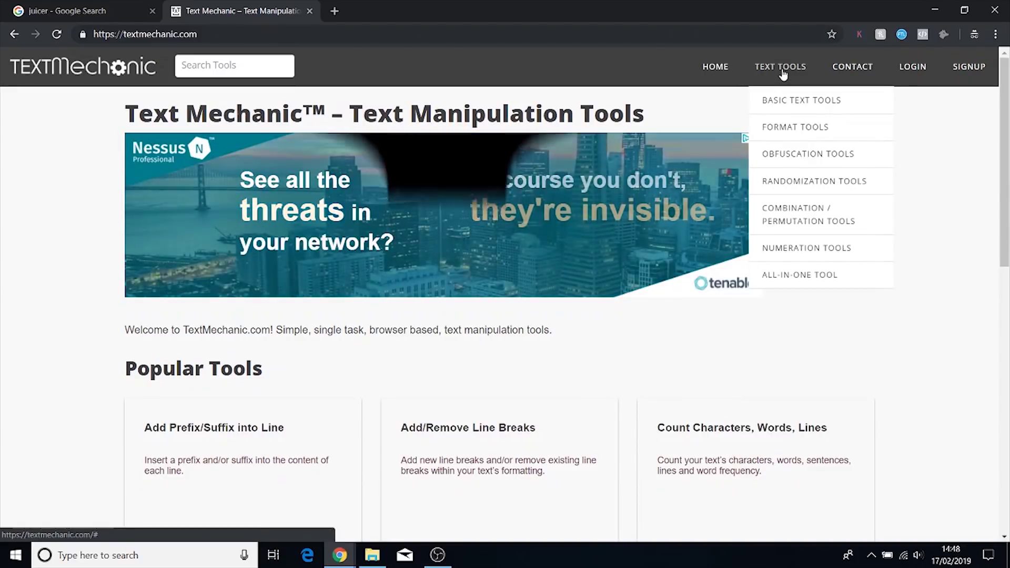
mouse_move(797, 99)
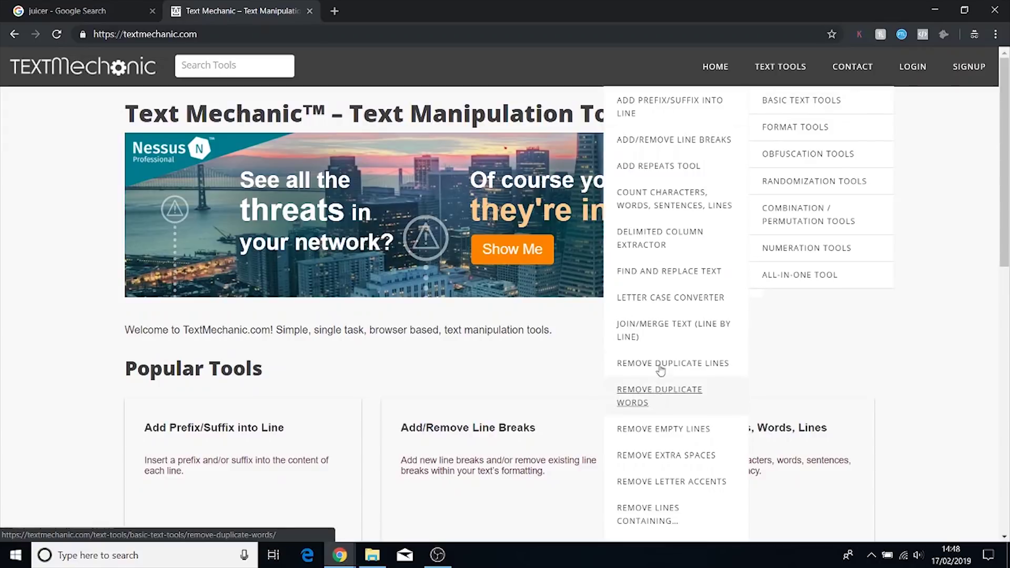
left_click(662, 366)
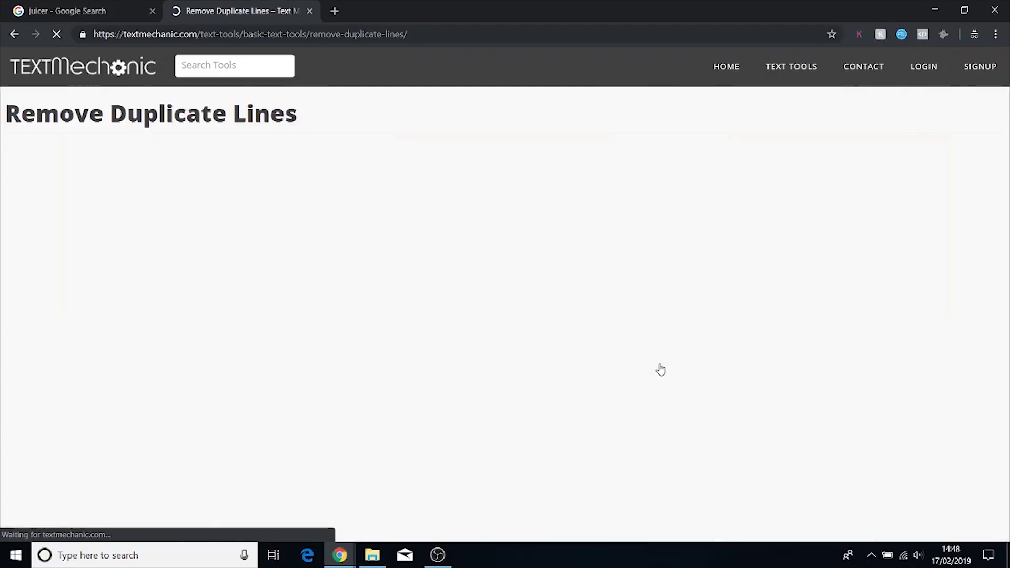
scroll(423, 387, "down", 1)
scroll(530, 300, "down", 3)
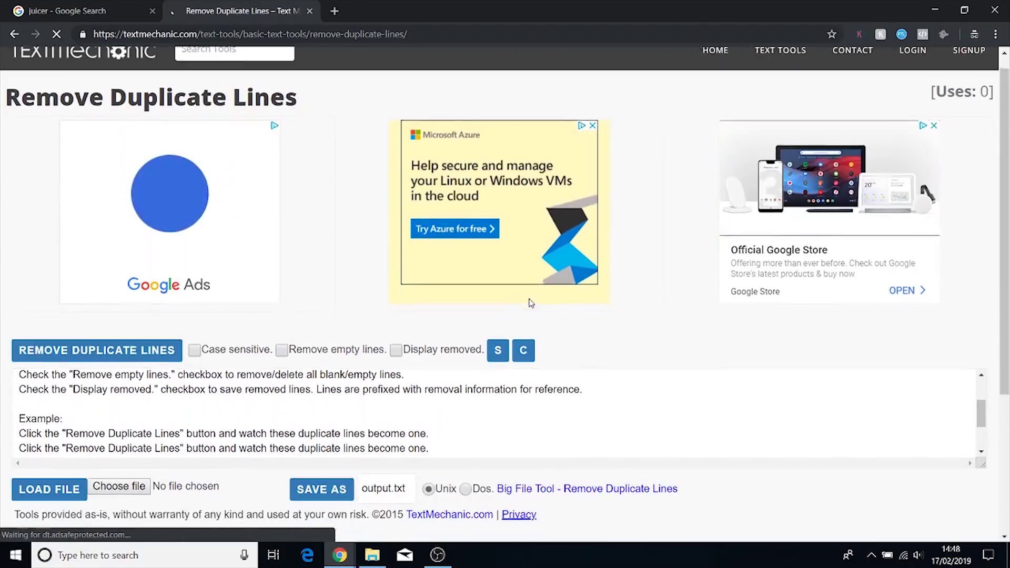
Switch back to the spreadsheet and copy all keywords with their search volumes, from row 2 to the last row.
mouse_move(341, 556)
left_click(261, 490)
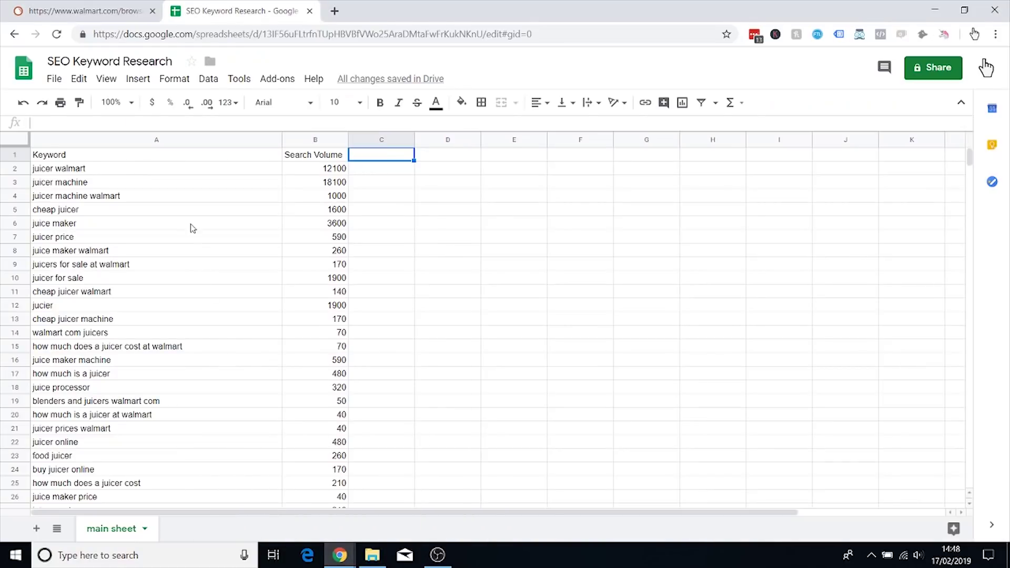
left_click(185, 170)
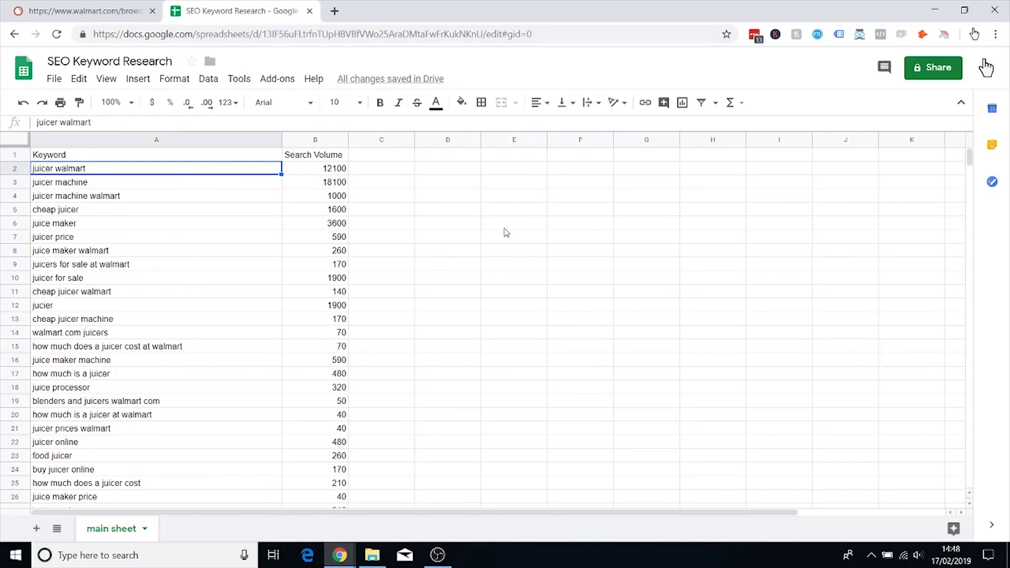
left_click(290, 171, "shift")
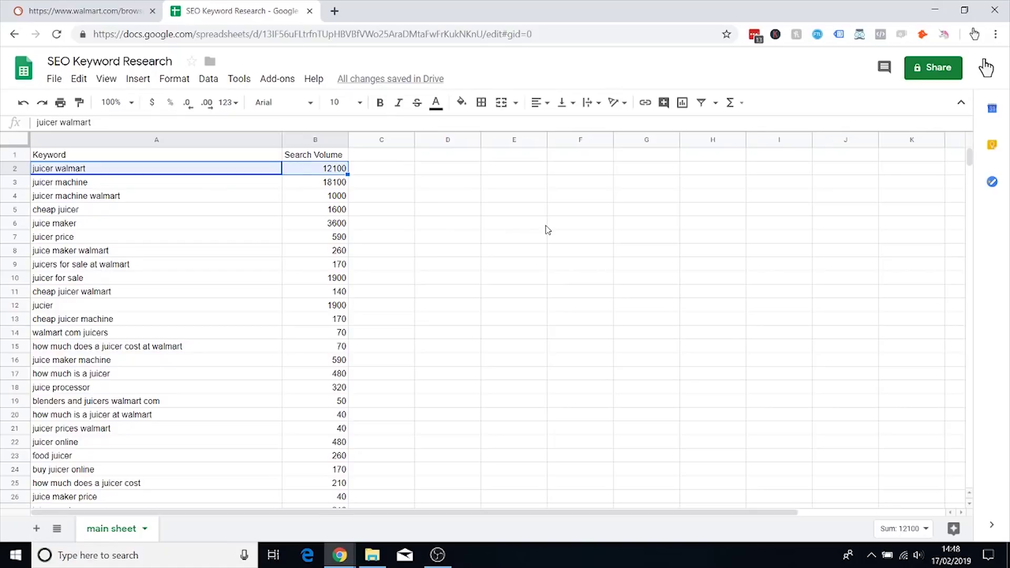
key("ctrl+shift+Down")
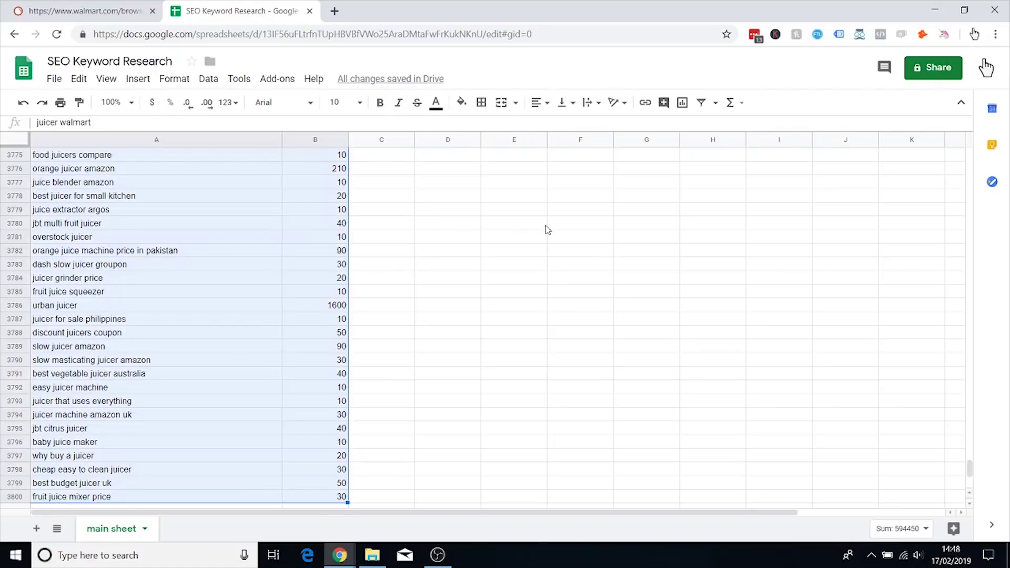
key("ctrl+c")
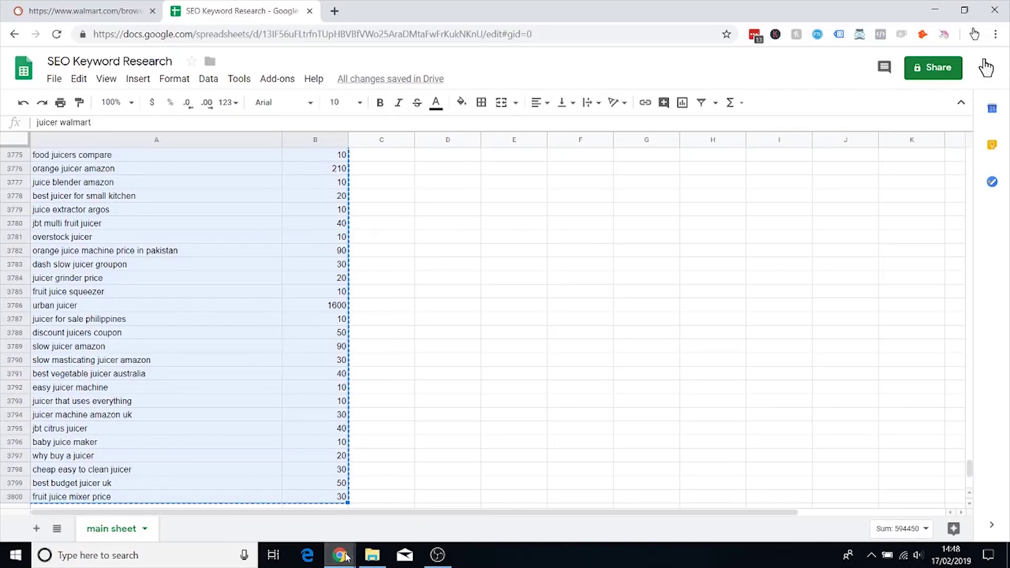
Replace the sample text in the Remove Duplicate Lines tool with the copied keyword list and remove its duplicate lines.
mouse_move(340, 555)
left_click(390, 511)
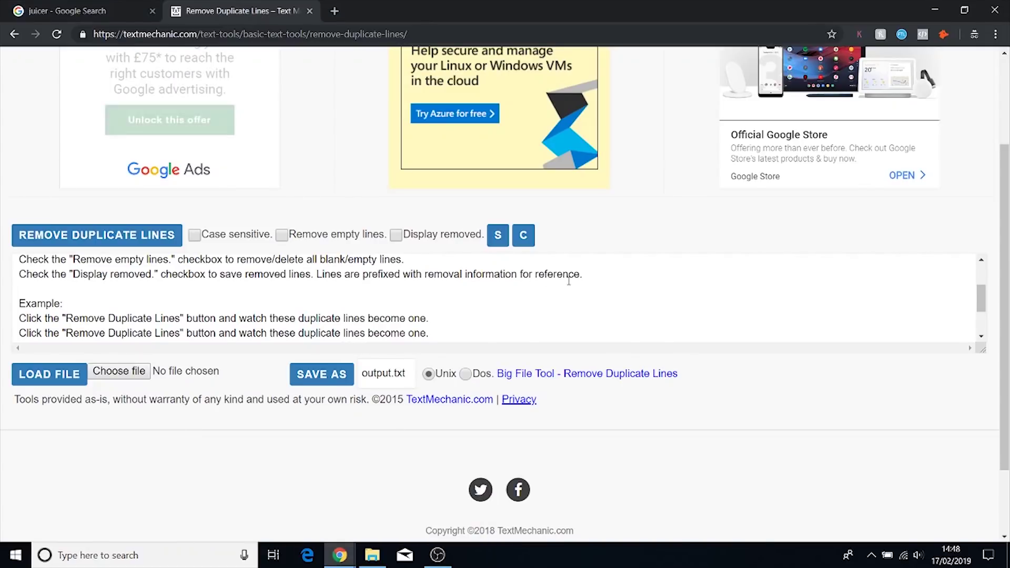
scroll(709, 330, "down", 3)
left_click_drag(709, 330, 105, 247)
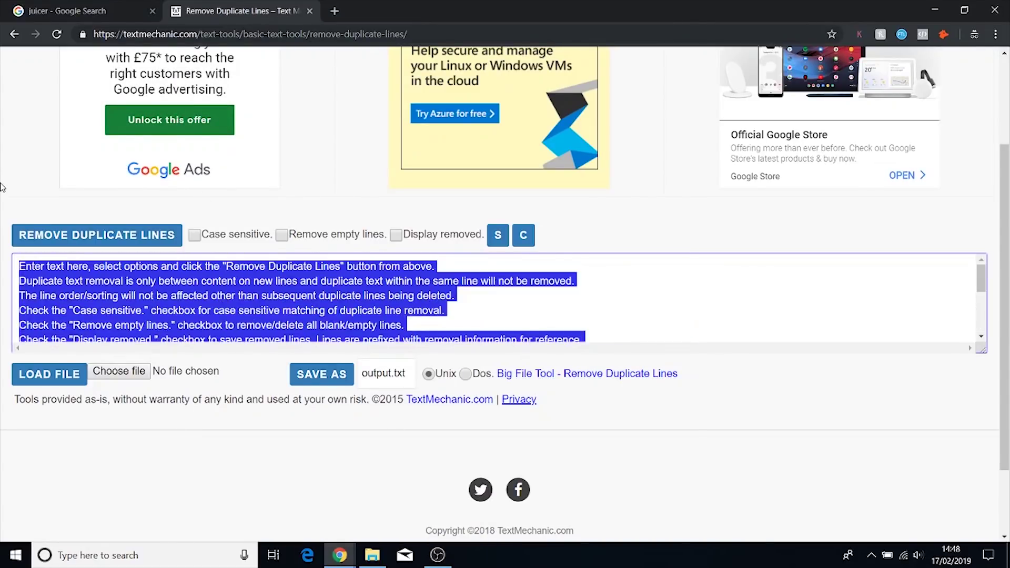
key("Delete")
key("ctrl+v")
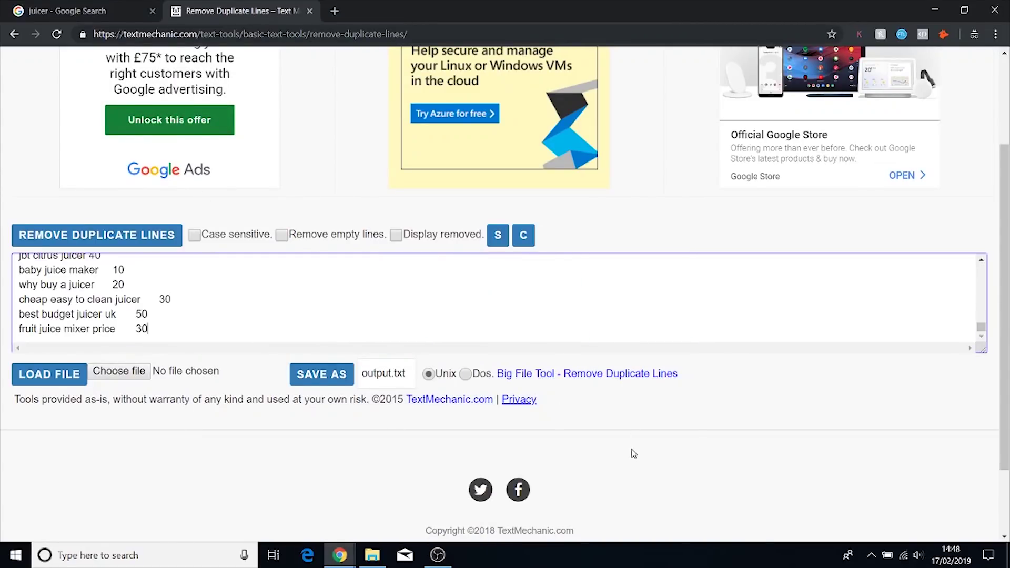
left_click(98, 243)
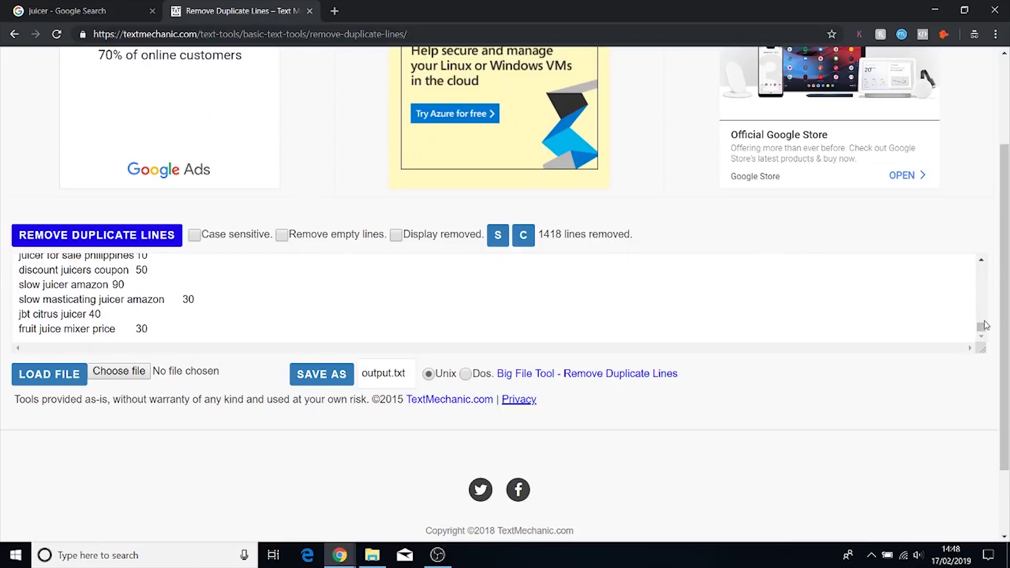
Copy all deduplicated lines, return to the spreadsheet and clear the old keyword and search volume rows from the main sheet.
scroll(984, 326, "down", 2)
left_click(497, 236)
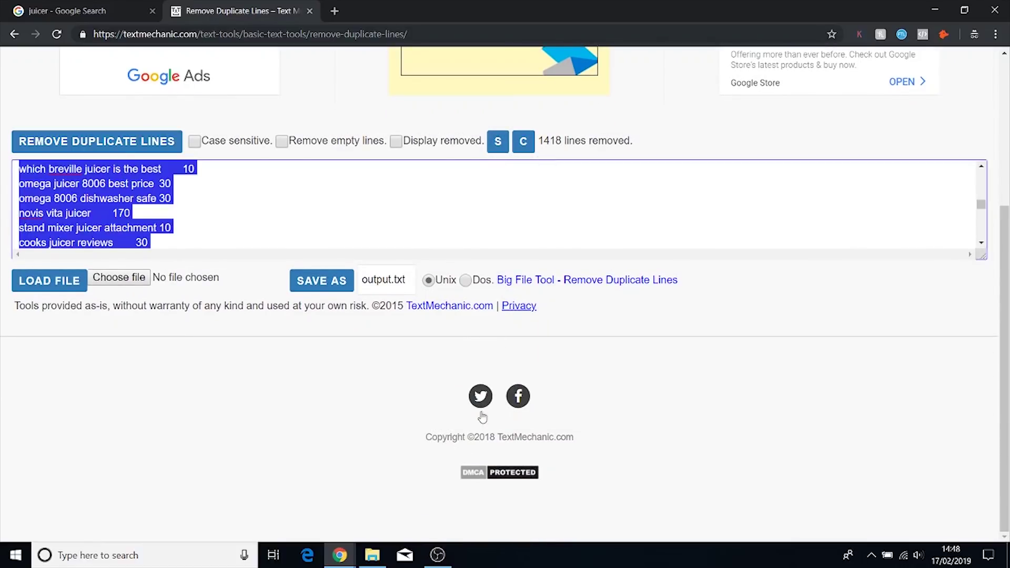
mouse_move(340, 555)
left_click(299, 521)
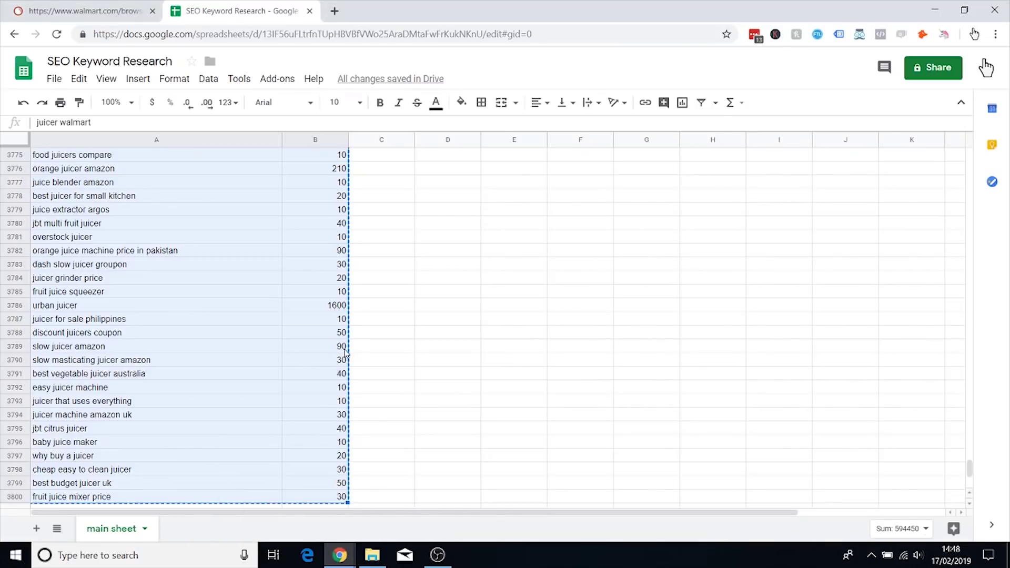
key("Delete")
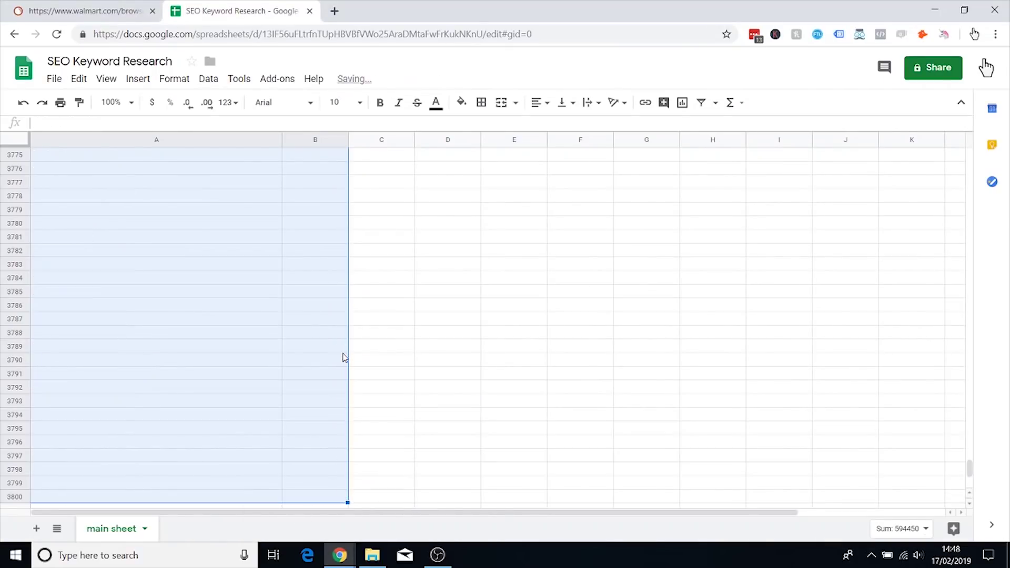
Paste the deduplicated keywords and search volumes into the main sheet from cell A2 and check the list down to its last row.
scroll(174, 274, "up", 10)
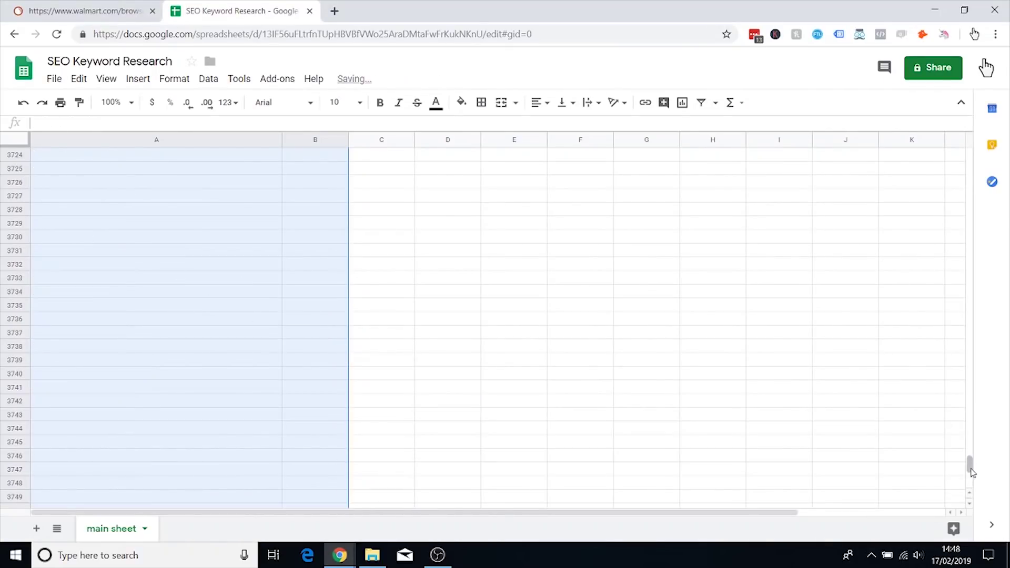
left_click_drag(970, 468, 969, 157)
left_click(109, 196)
left_click(92, 172)
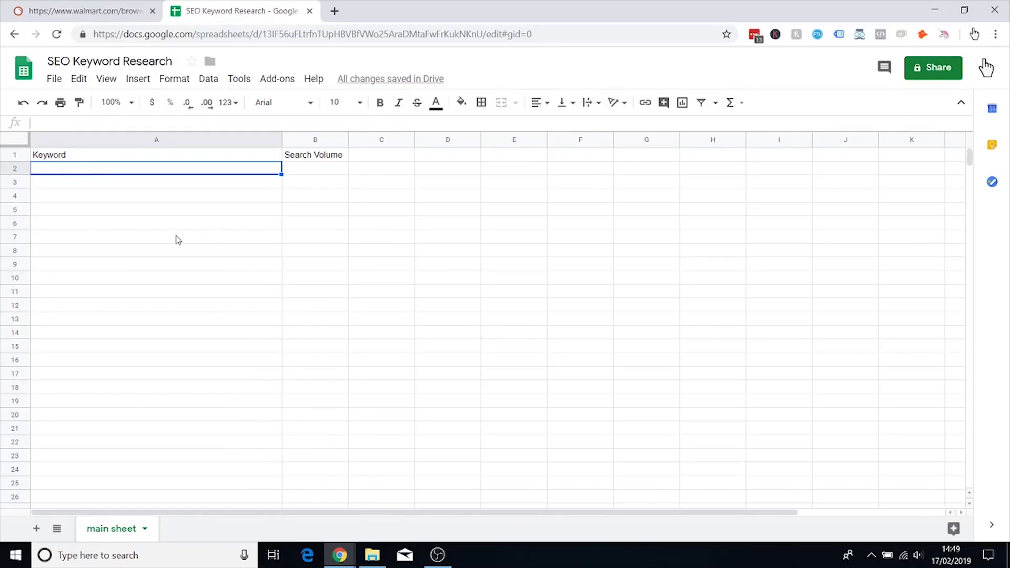
key("ctrl+v")
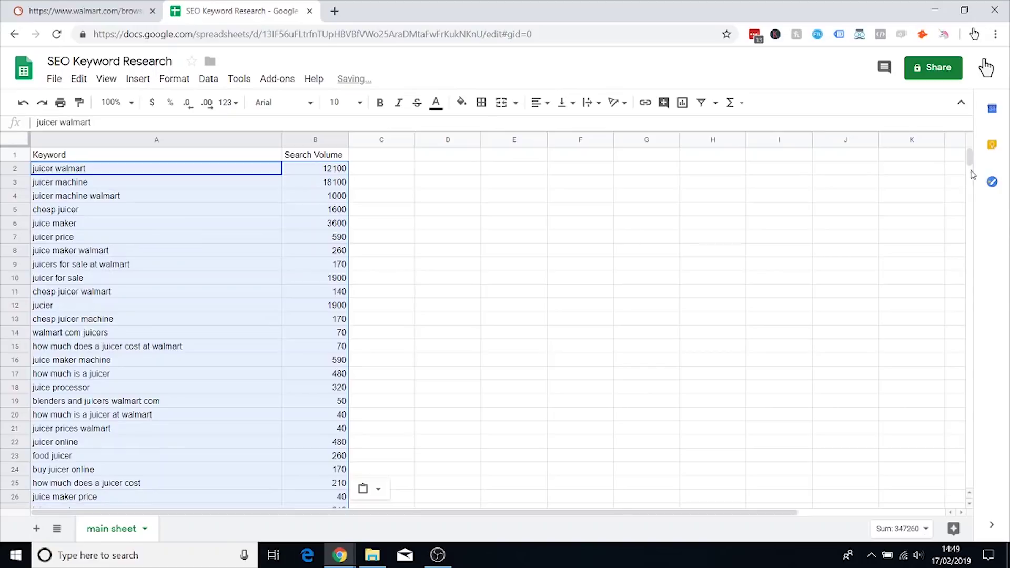
left_click_drag(969, 158, 957, 355)
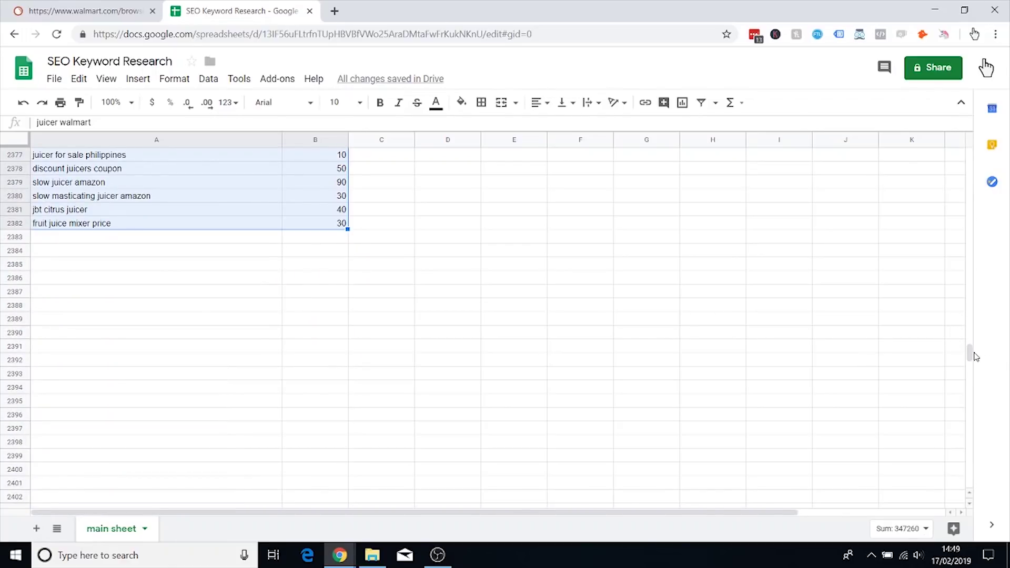
left_click_drag(970, 358, 980, 150)
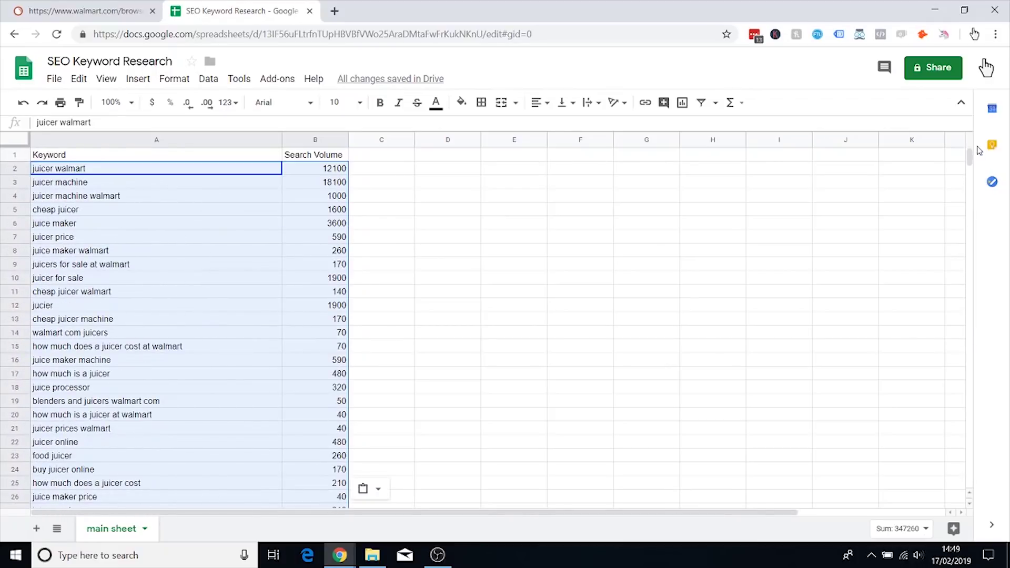
left_click(374, 211)
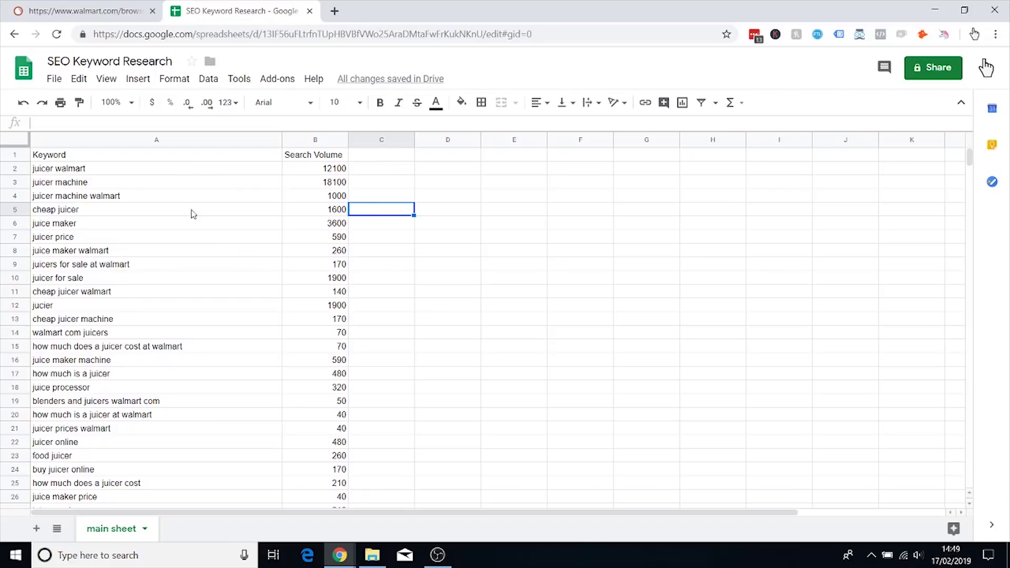
Add a filter to the whole main sheet and sort the rows by Search Volume from highest to lowest.
left_click(9, 146)
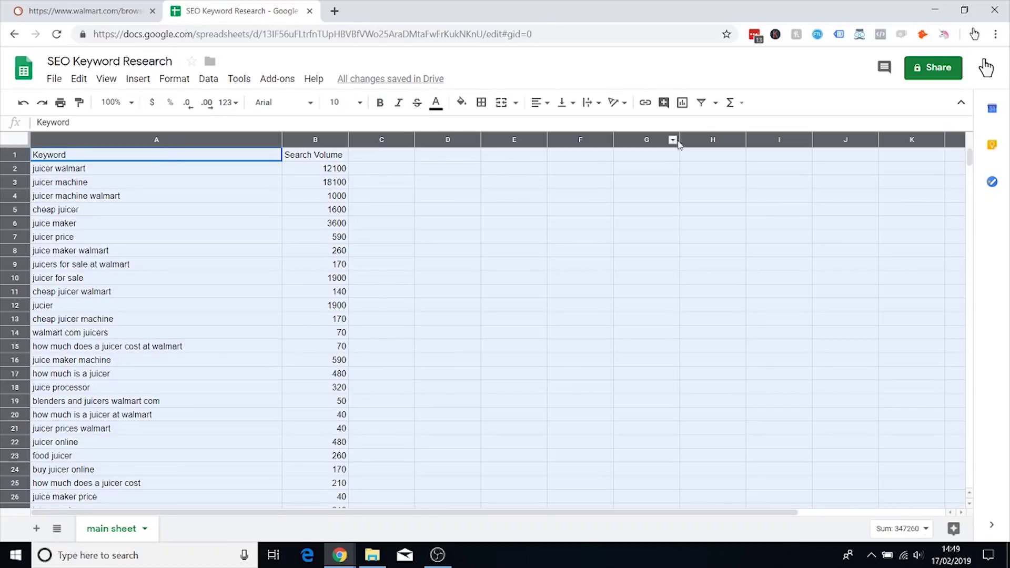
left_click(702, 104)
left_click(324, 236)
left_click(342, 156)
left_click(400, 181)
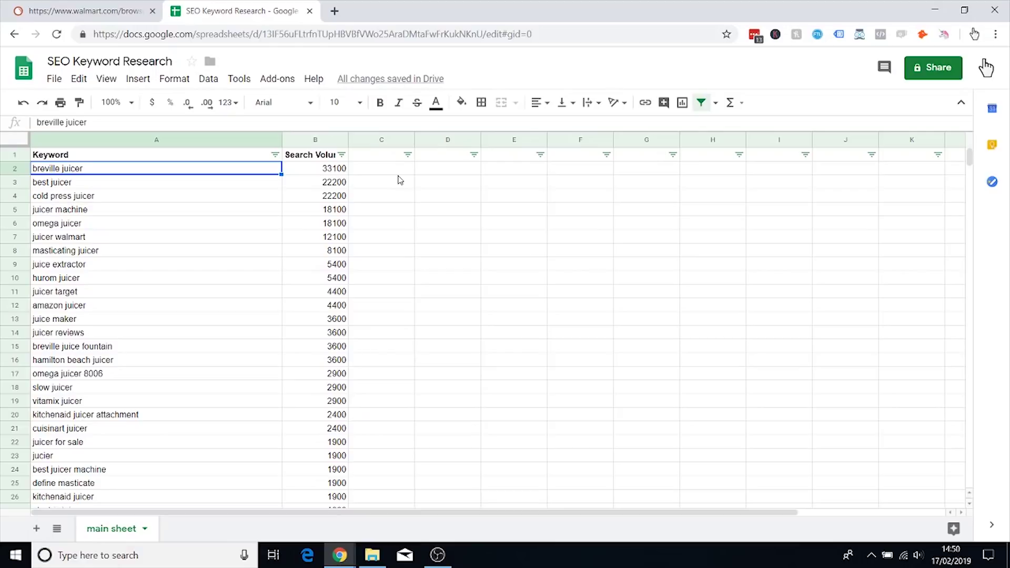
Copy the keyword "breville juicer", search Google for it in a new incognito tab replacing the Text Mechanic one, and look through the results.
key("ctrl+c")
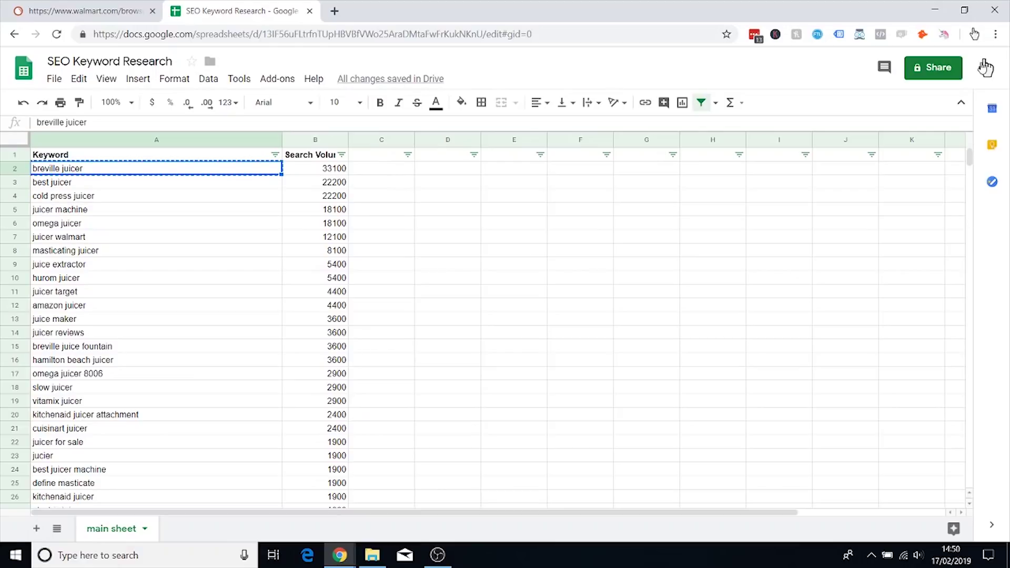
mouse_move(351, 562)
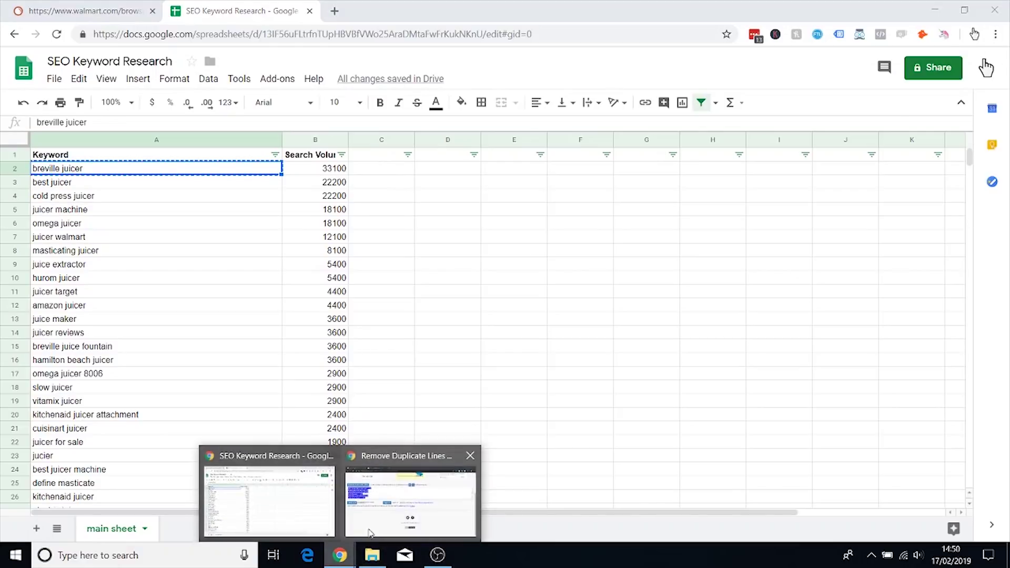
left_click(373, 505)
left_click(335, 10)
left_click(309, 11)
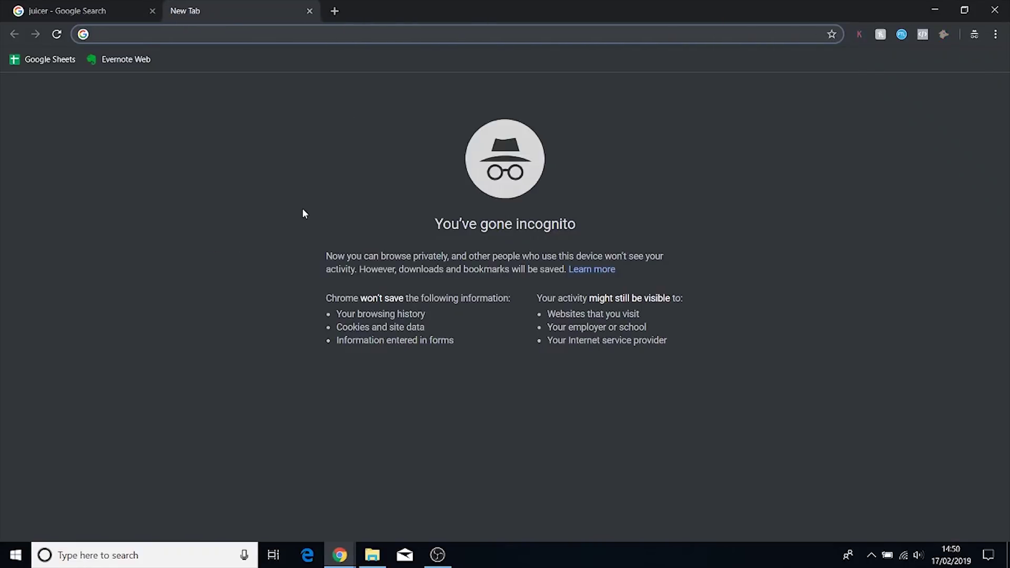
key("ctrl+v")
key("Return")
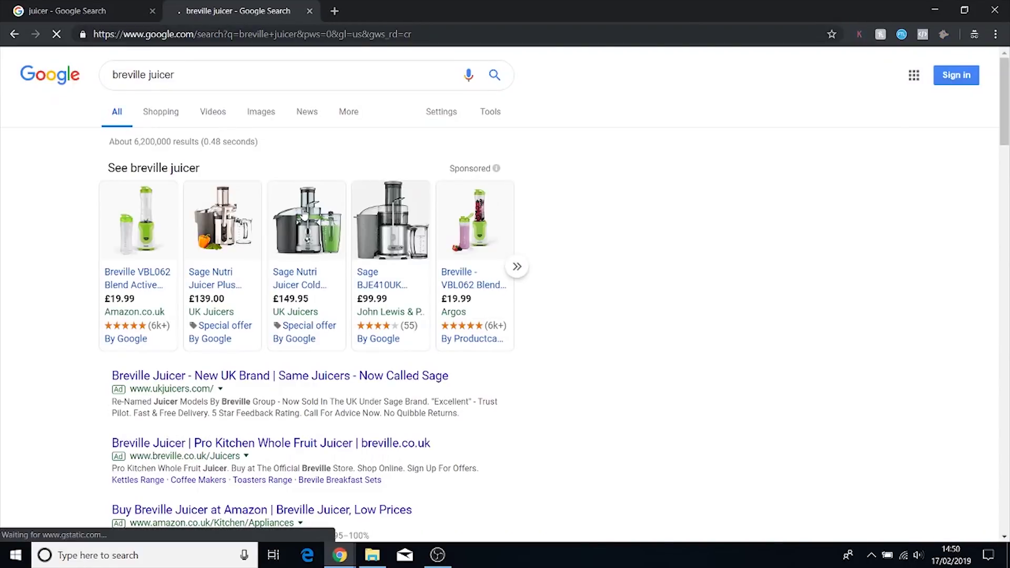
scroll(605, 255, "down", 5)
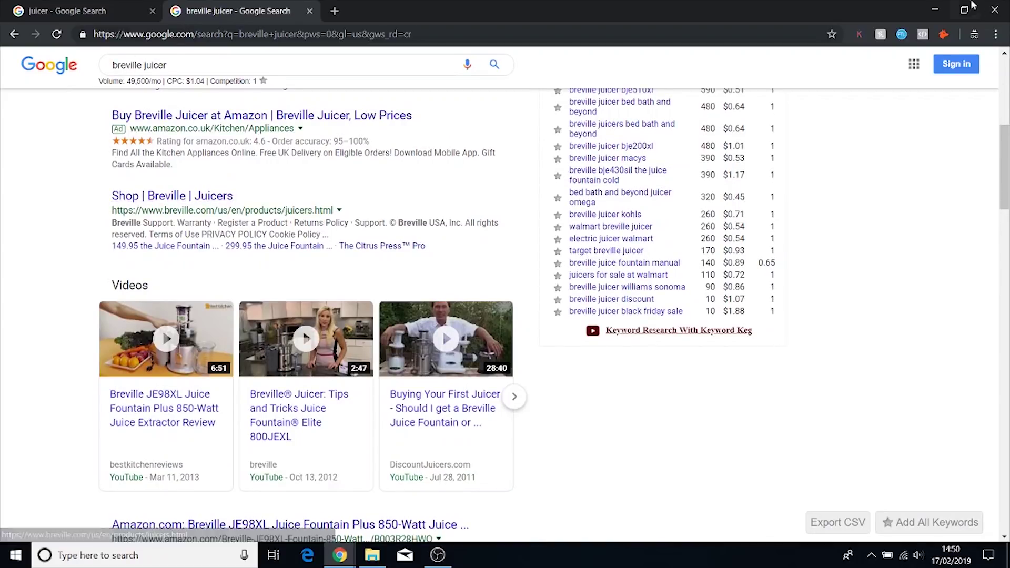
Return to the keyword spreadsheet and add a new blank sheet beside the main sheet.
left_click(945, 8)
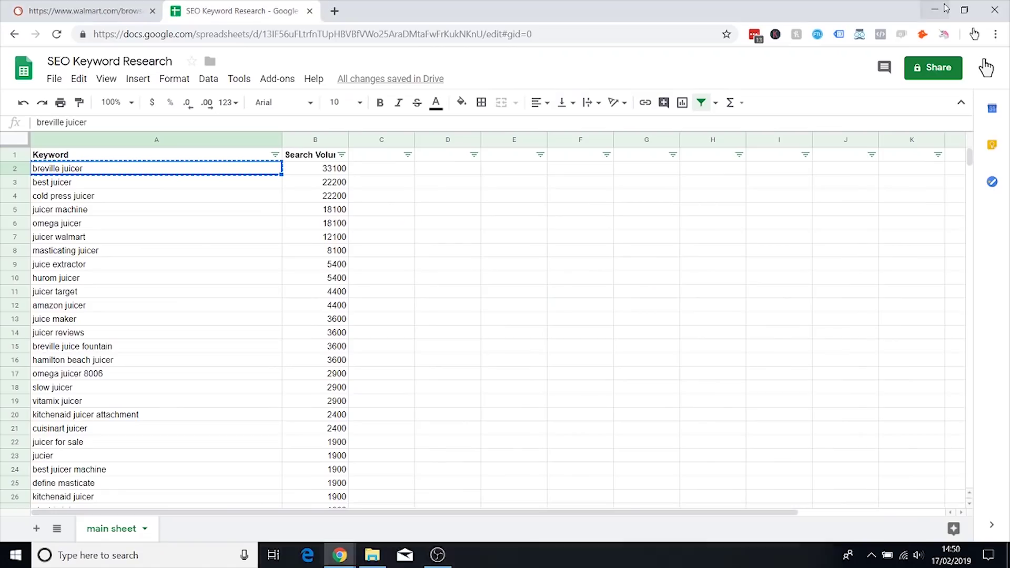
left_click(37, 529)
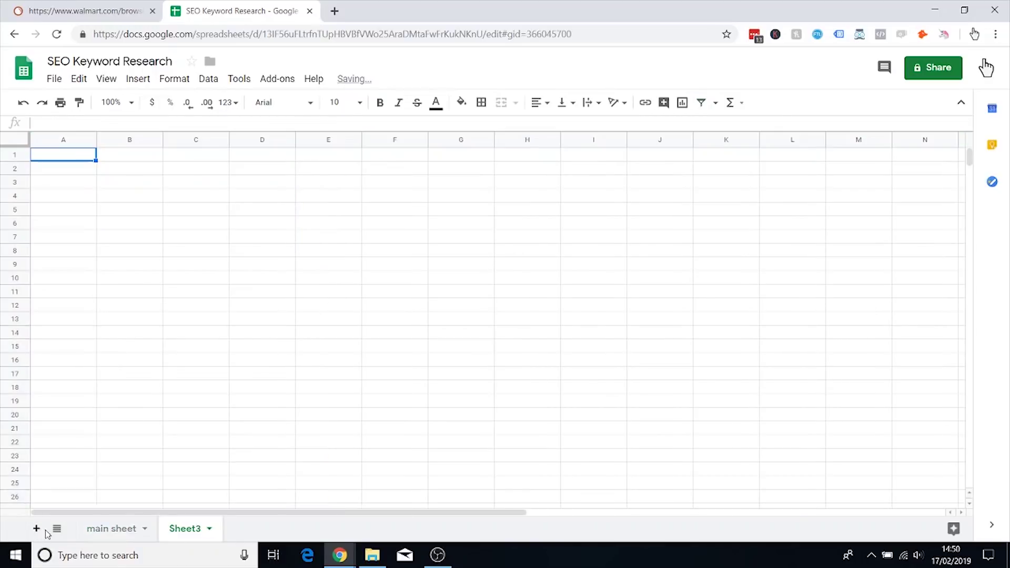
Rename the new blank sheet as "breville", after the brand in the first keyword of the main sheet.
left_click(136, 530)
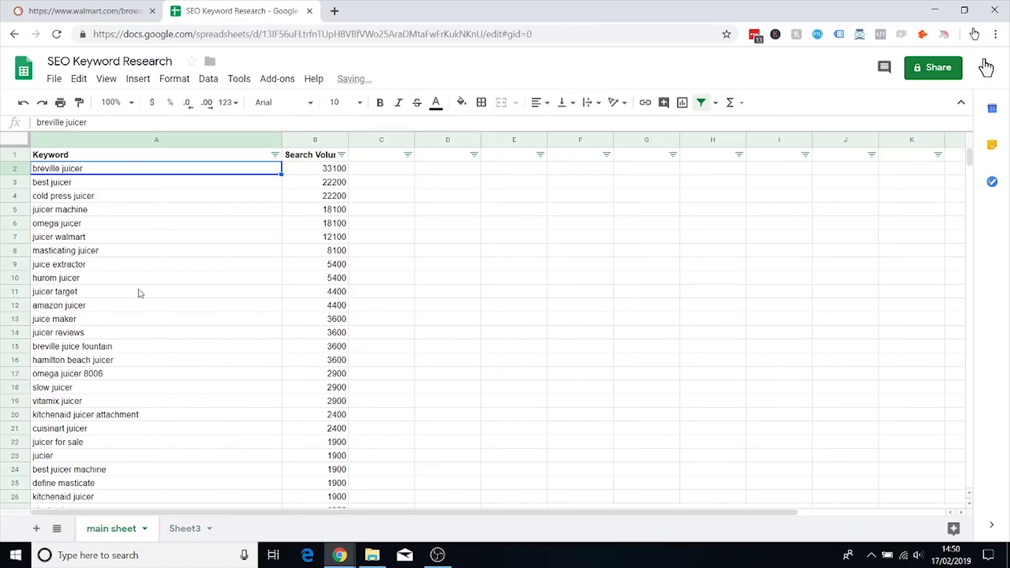
left_click(180, 532)
left_click(119, 529)
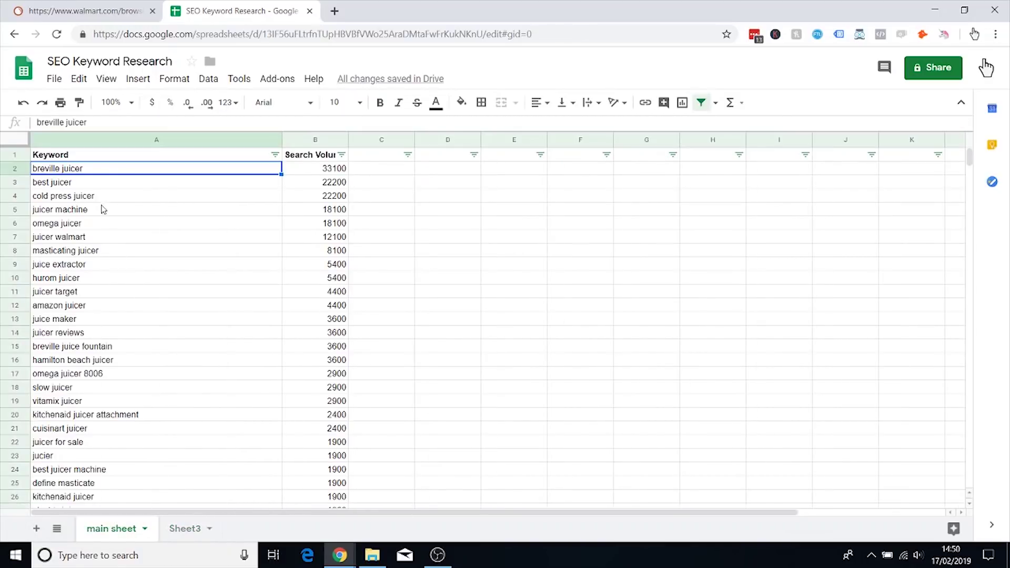
double_click(56, 169)
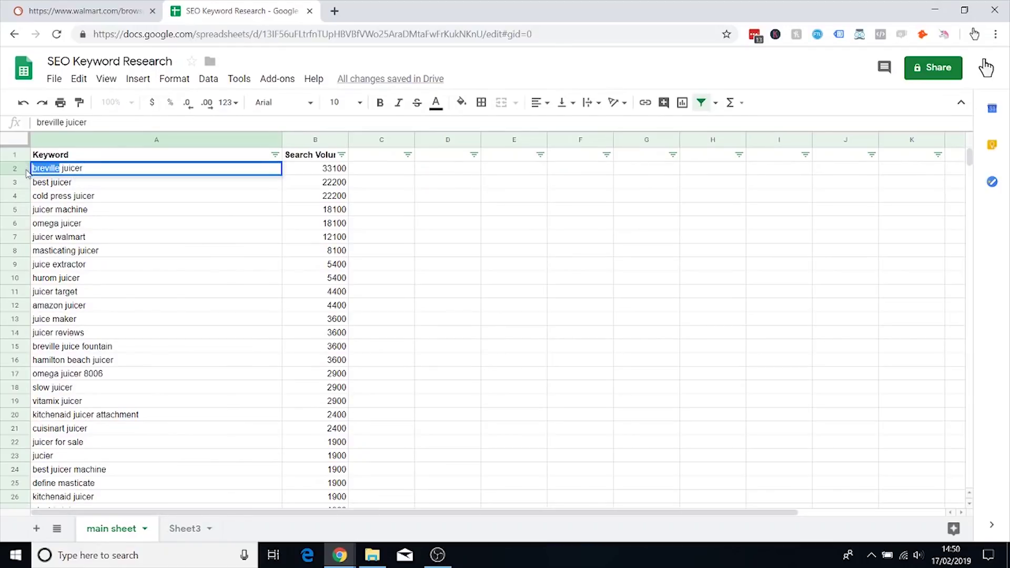
left_click(380, 172)
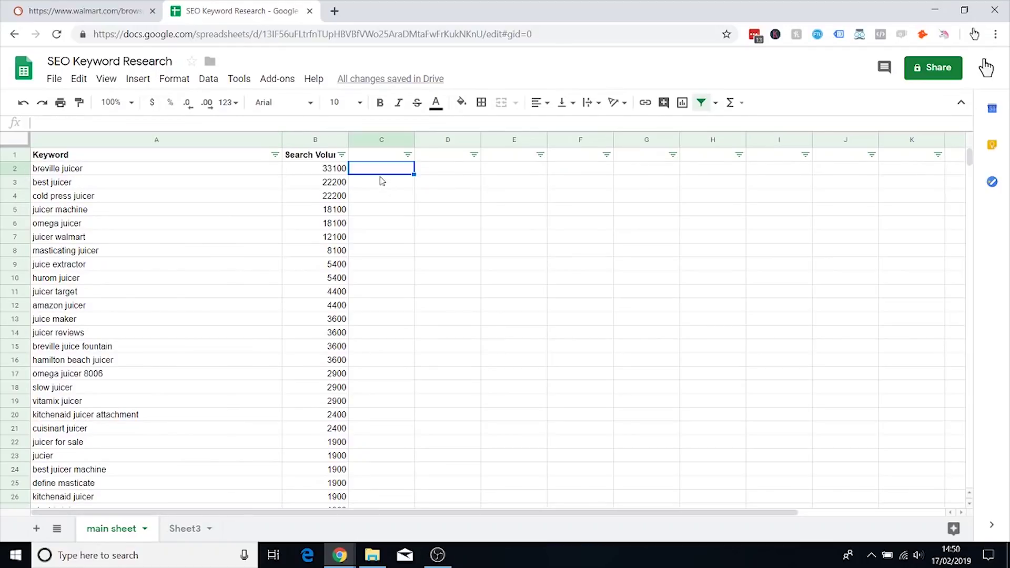
left_click(167, 530)
double_click(184, 533)
type("breville")
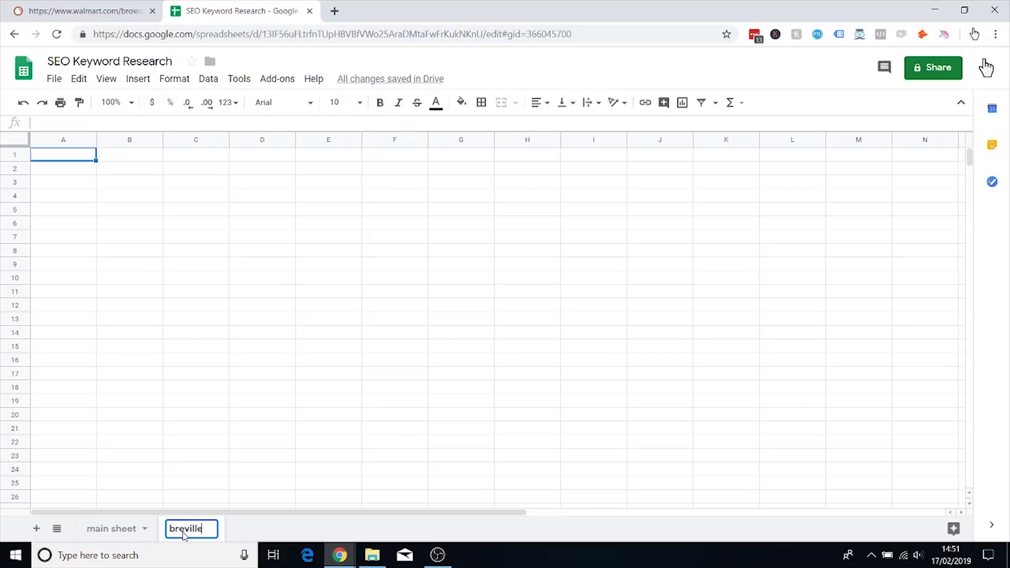
key("Return")
Move the "breville juicer" keyword with its search volume from the main sheet to cell A2 of the breville sheet.
left_click(113, 530)
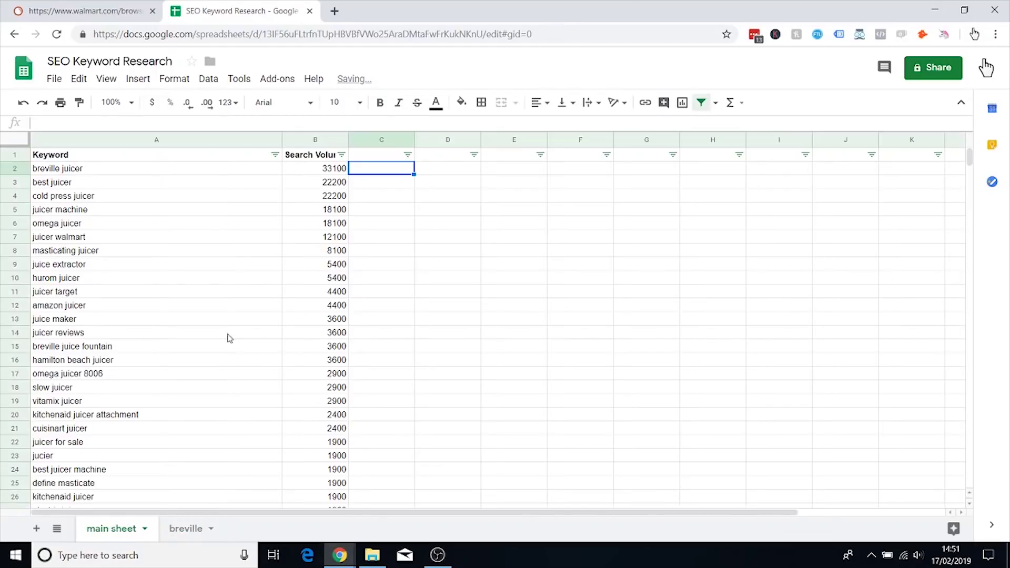
left_click(99, 169)
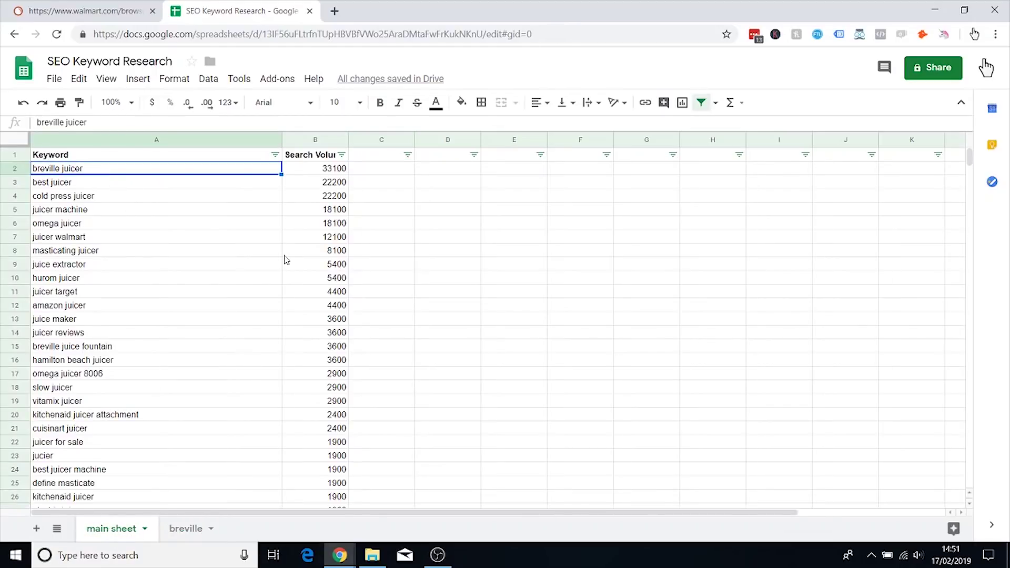
key("ctrl+c")
left_click(186, 529)
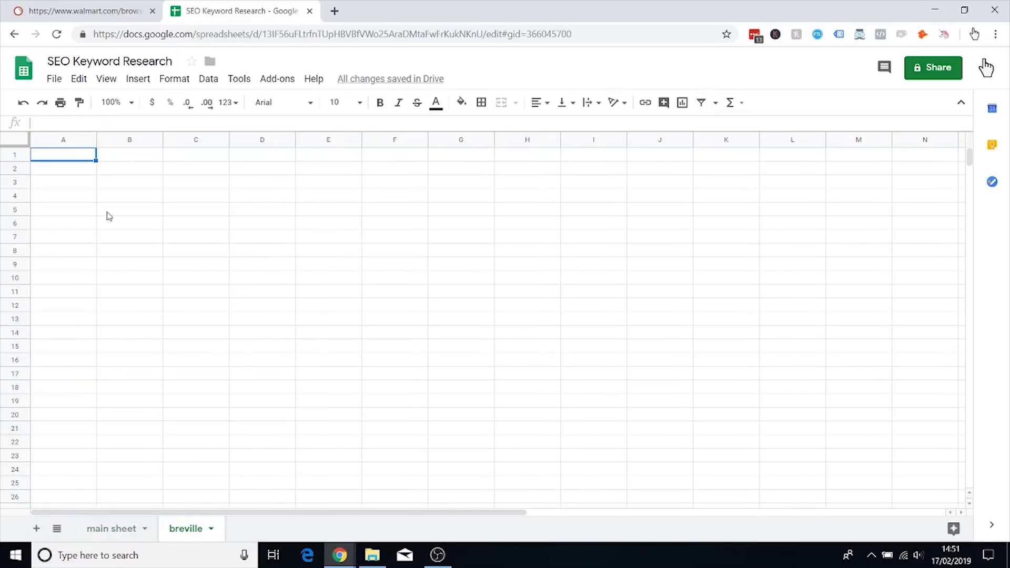
left_click(120, 529)
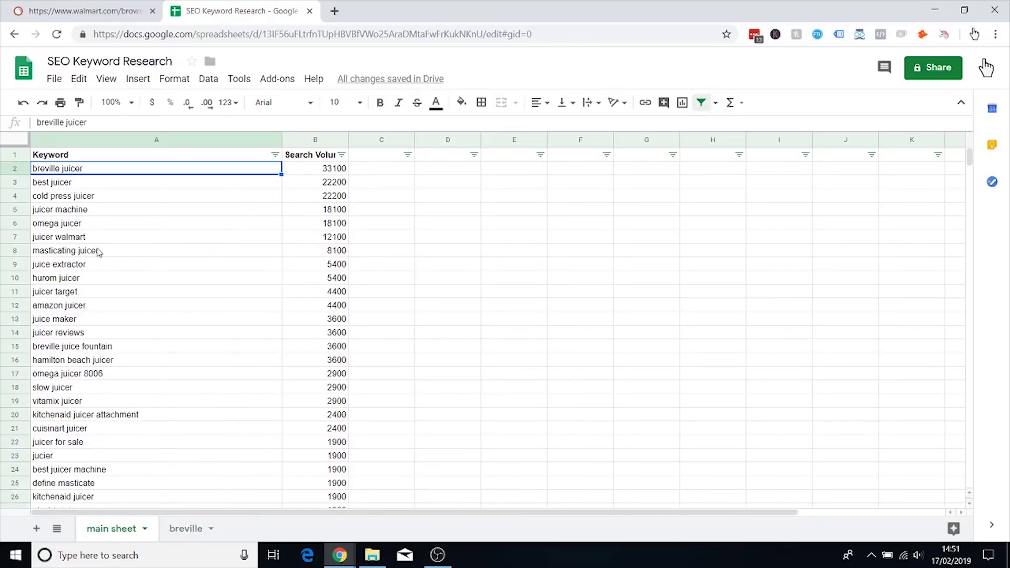
left_click_drag(62, 172, 314, 170)
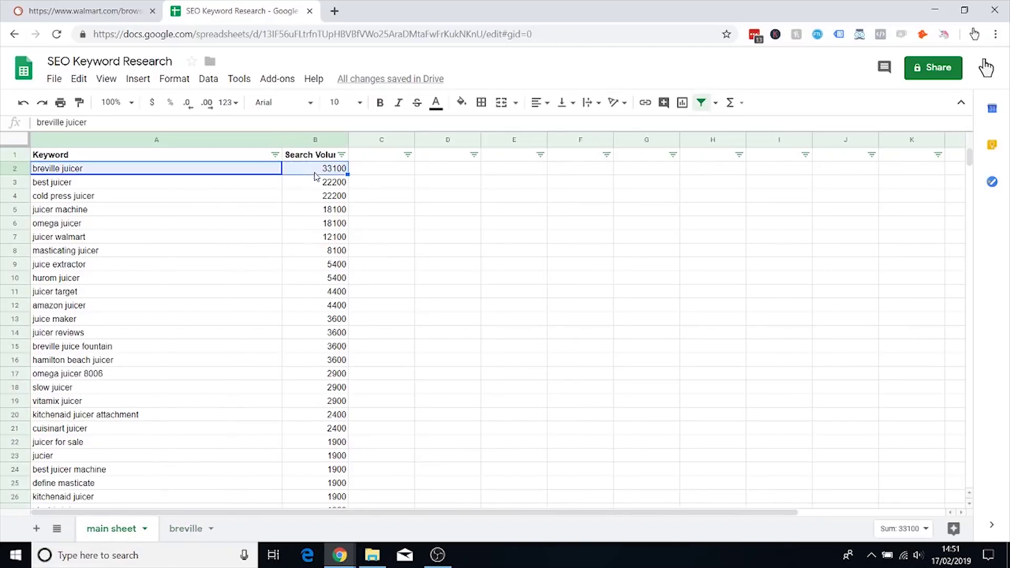
key("ctrl+c")
left_click(189, 529)
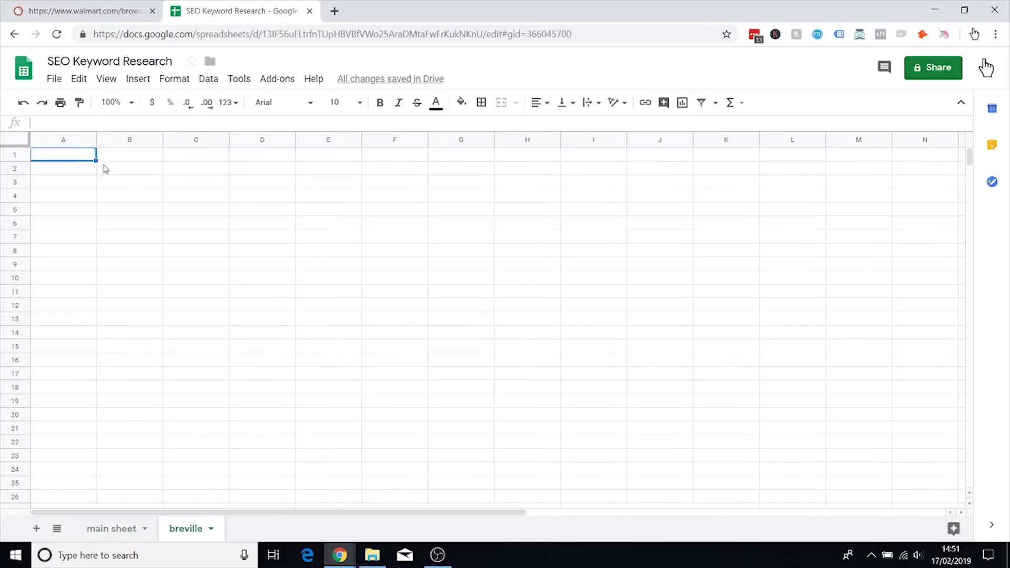
left_click(57, 172)
key("ctrl+v")
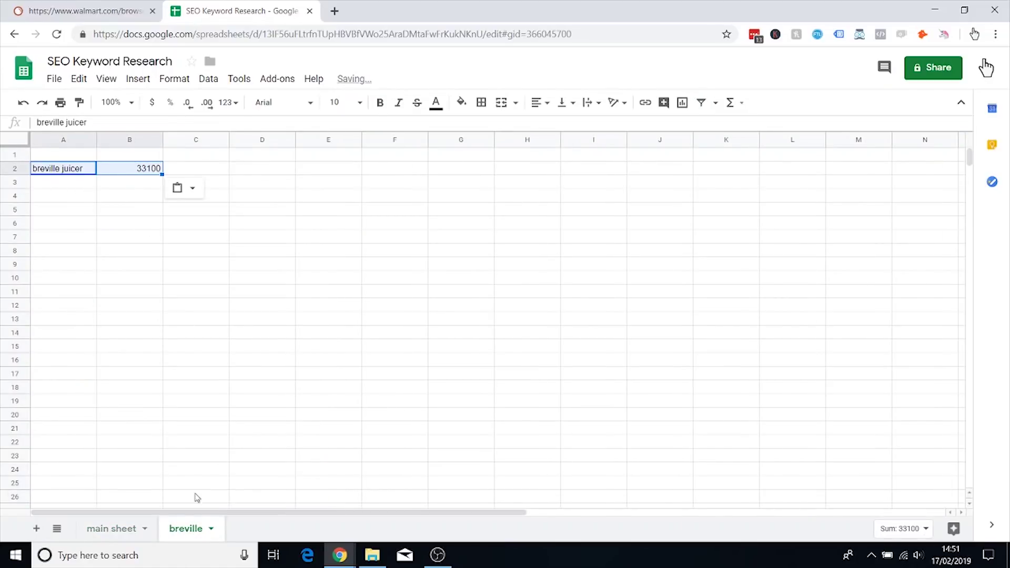
Copy the Keyword and Search Volume headings from the main sheet into row 1 of the breville sheet.
left_click(115, 533)
key("ctrl+Page_Down")
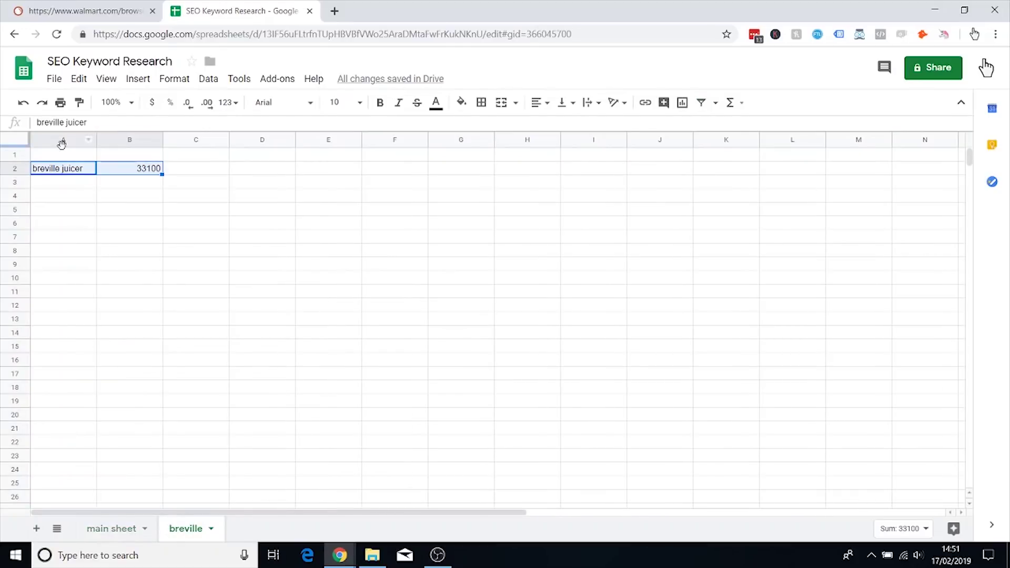
left_click(59, 152)
key("ctrl+v")
Copy the keyword "breville juicer", search Google for "breville juicer reviews" in a new incognito tab, and look through the results.
left_click(84, 177)
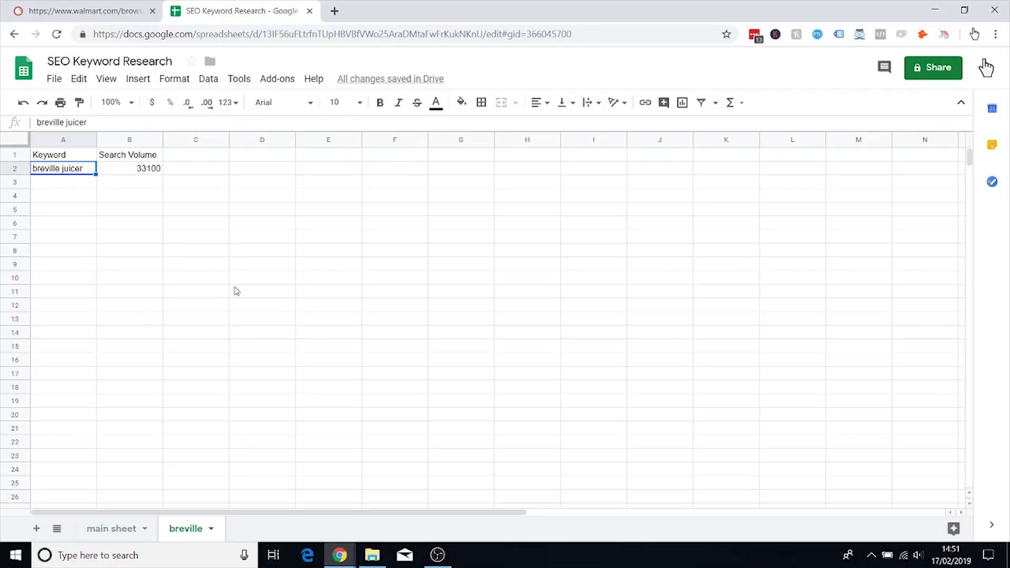
key("ctrl+c")
mouse_move(344, 560)
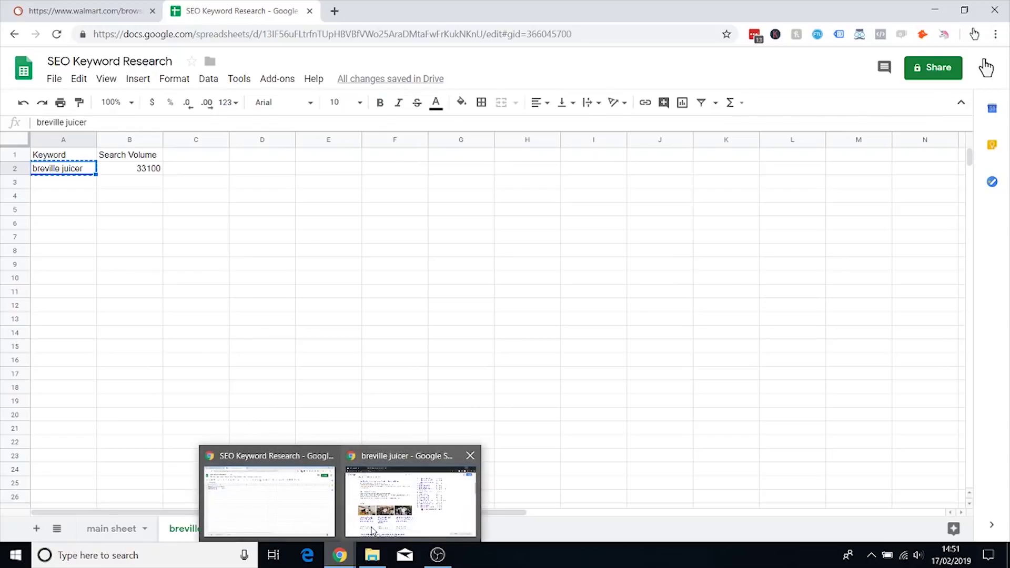
left_click(374, 529)
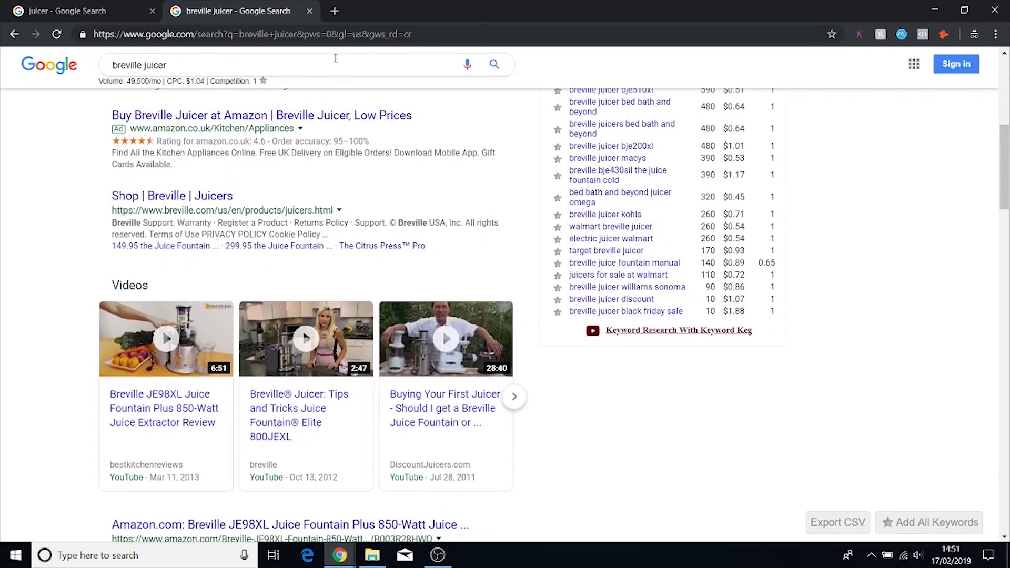
left_click(334, 11)
key("ctrl+v")
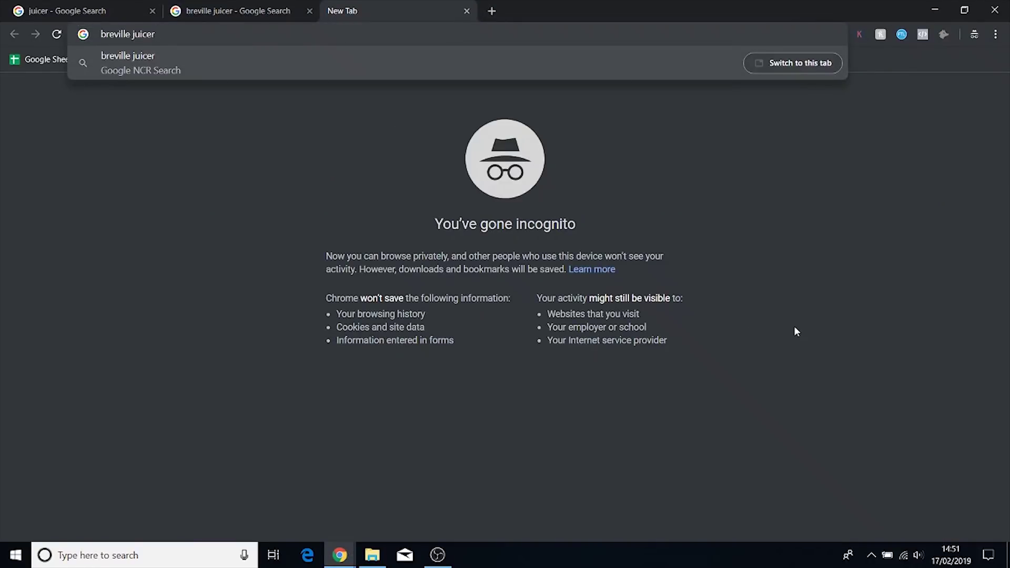
type("reviews")
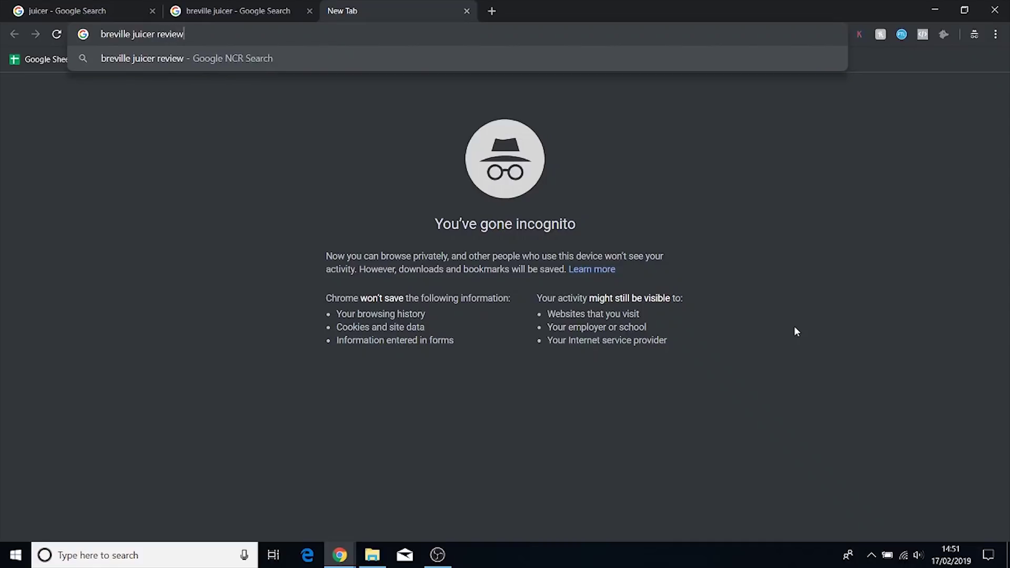
key("Return")
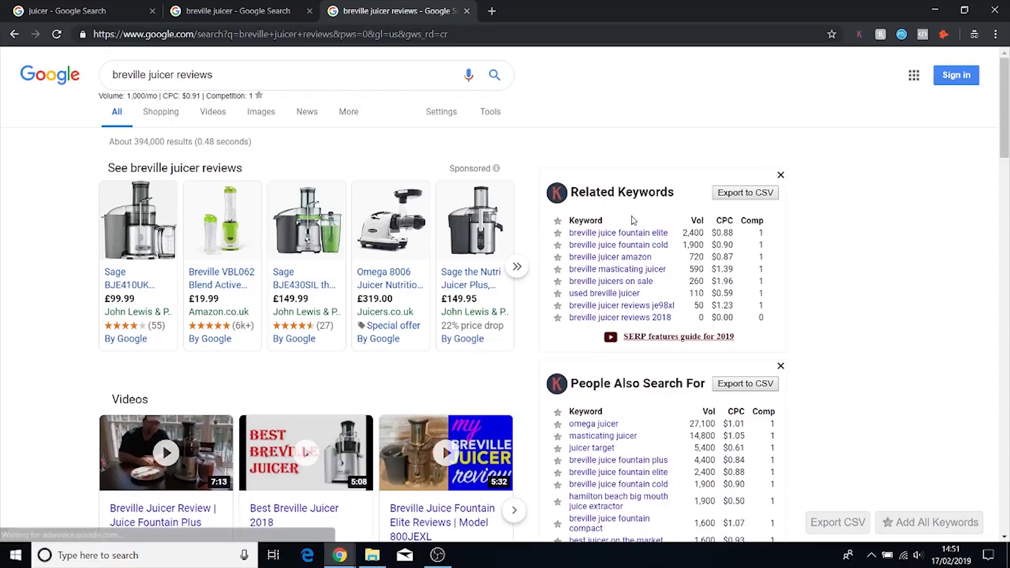
scroll(538, 202, "down", 5)
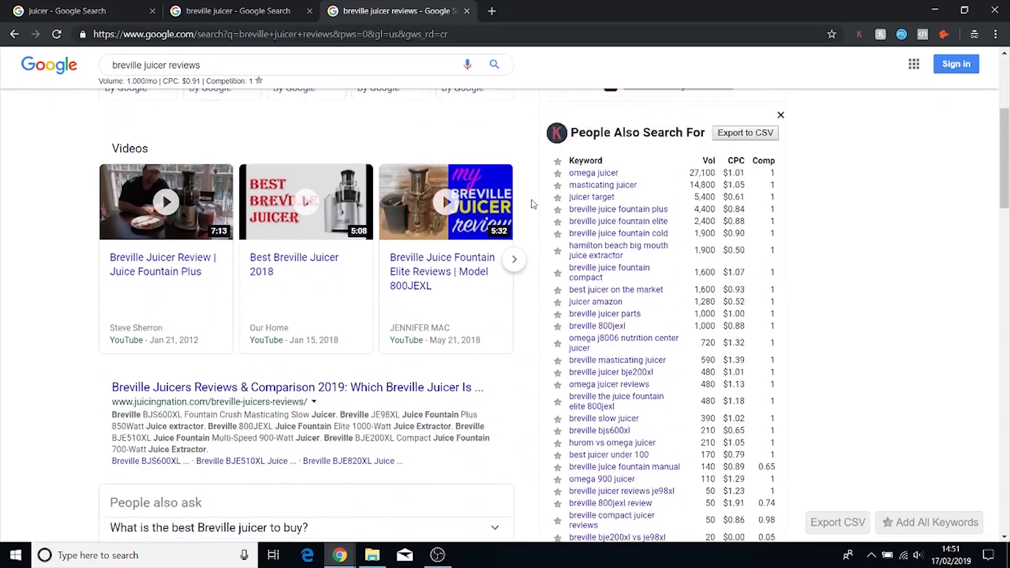
scroll(540, 211, "up", 5)
scroll(537, 214, "down", 6)
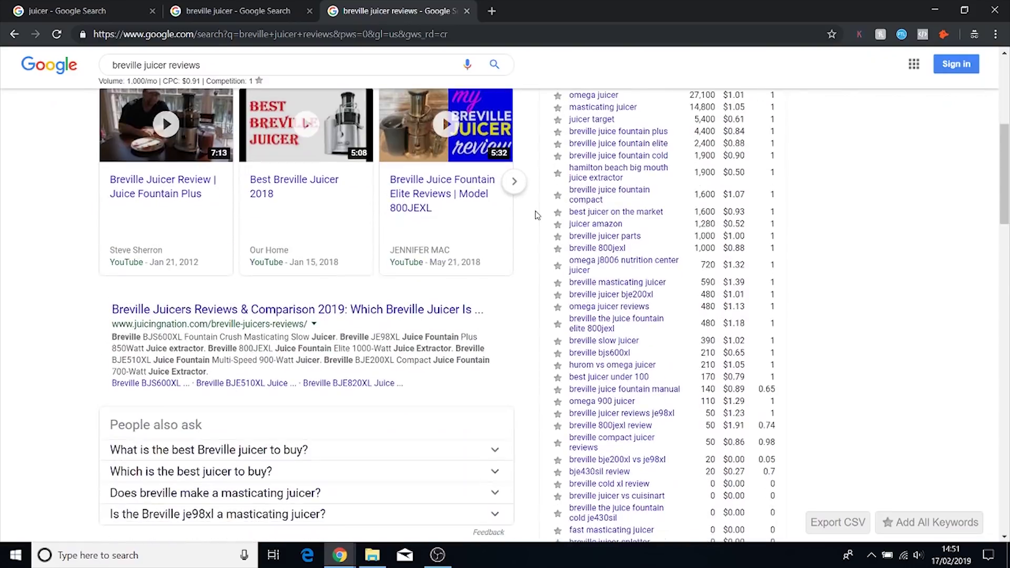
scroll(526, 226, "down", 6)
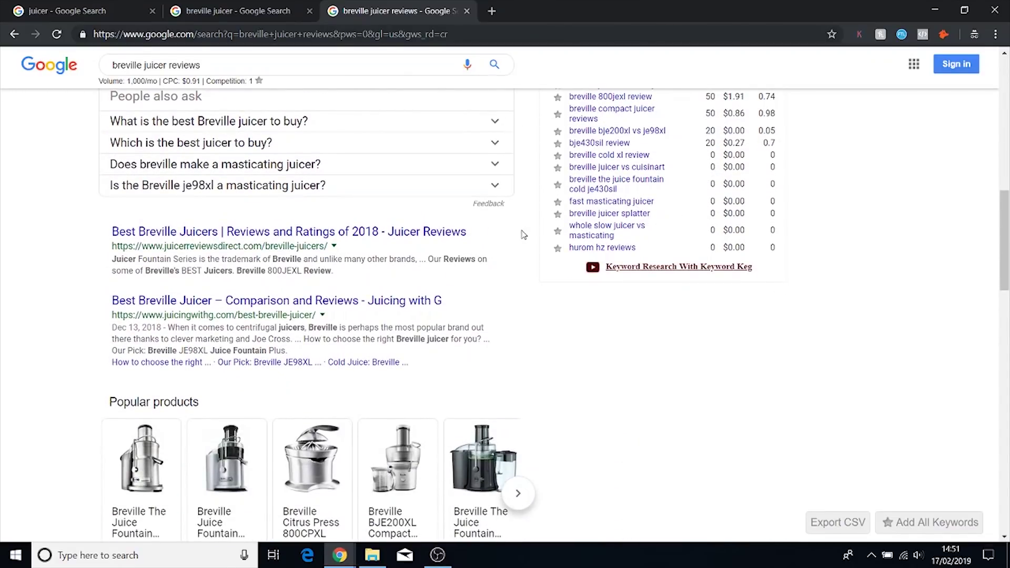
scroll(524, 235, "up", 12)
scroll(525, 238, "down", 5)
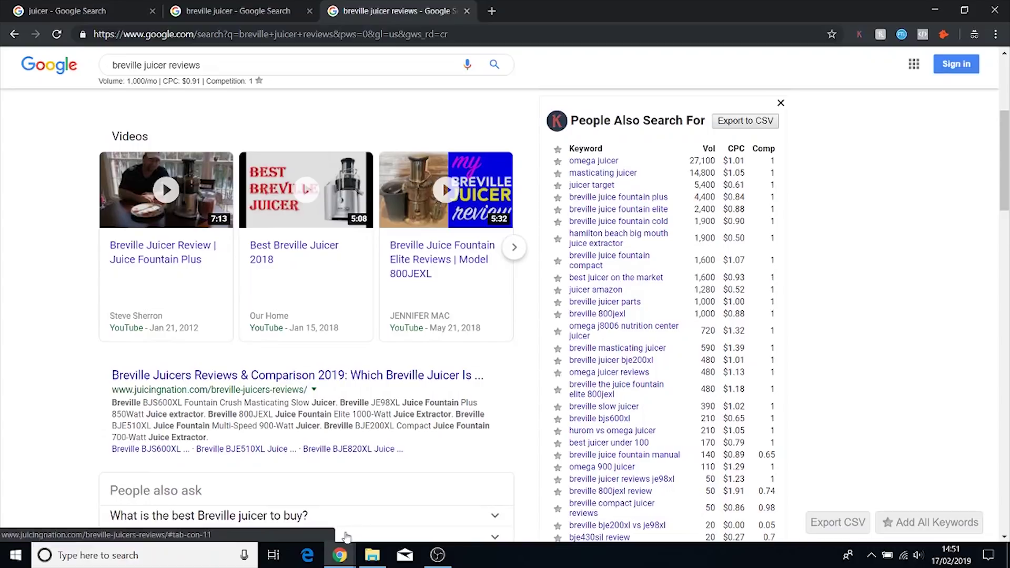
Return to the spreadsheet, look down the main sheet's keyword list, and copy the keyword "omega juicer".
mouse_move(346, 556)
left_click(270, 513)
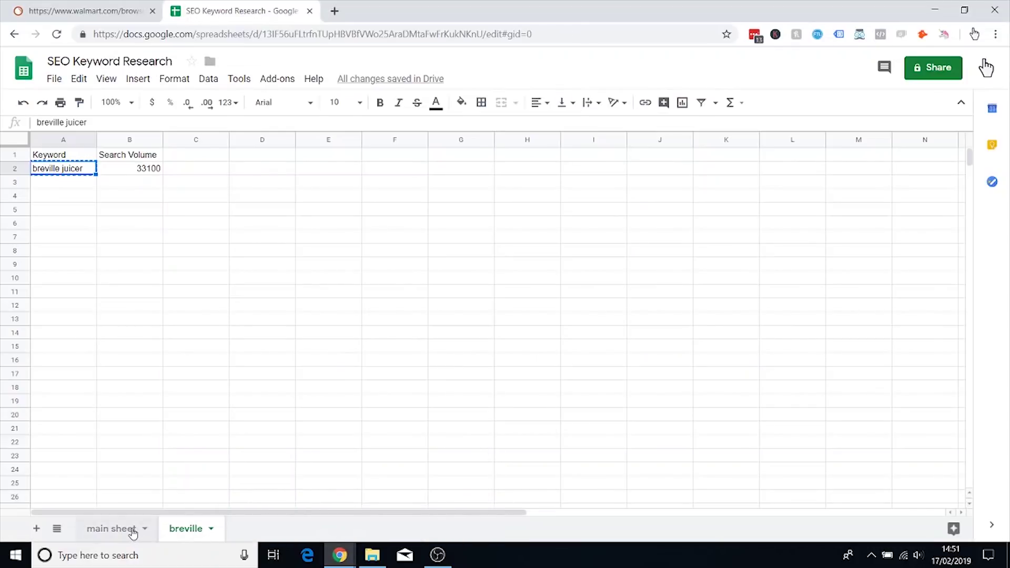
left_click(134, 529)
scroll(458, 299, "down", 5)
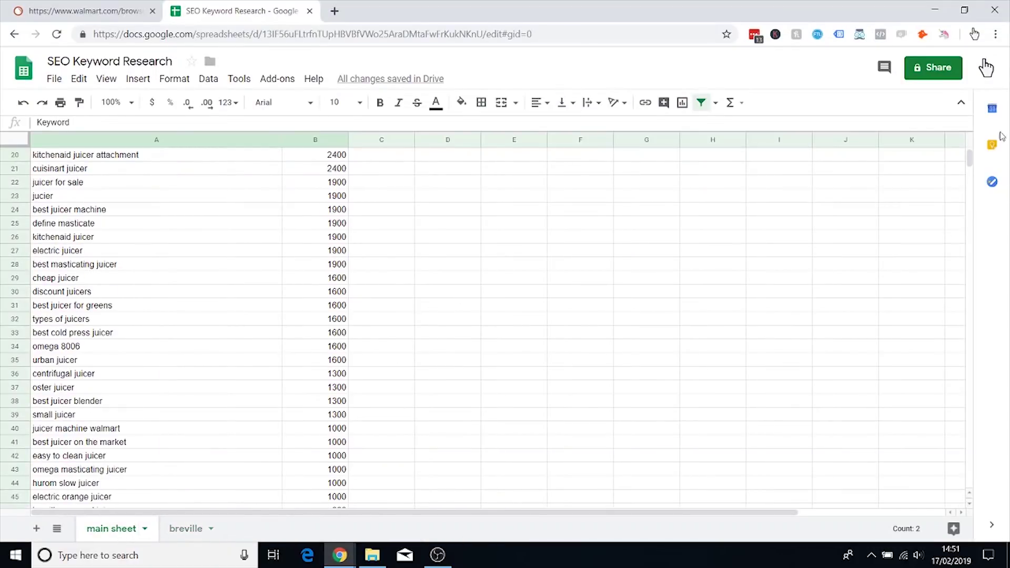
mouse_move(970, 160)
left_mouse_down()
mouse_move(952, 340)
mouse_move(933, 374)
mouse_move(945, 159)
mouse_move(968, 154)
left_mouse_up()
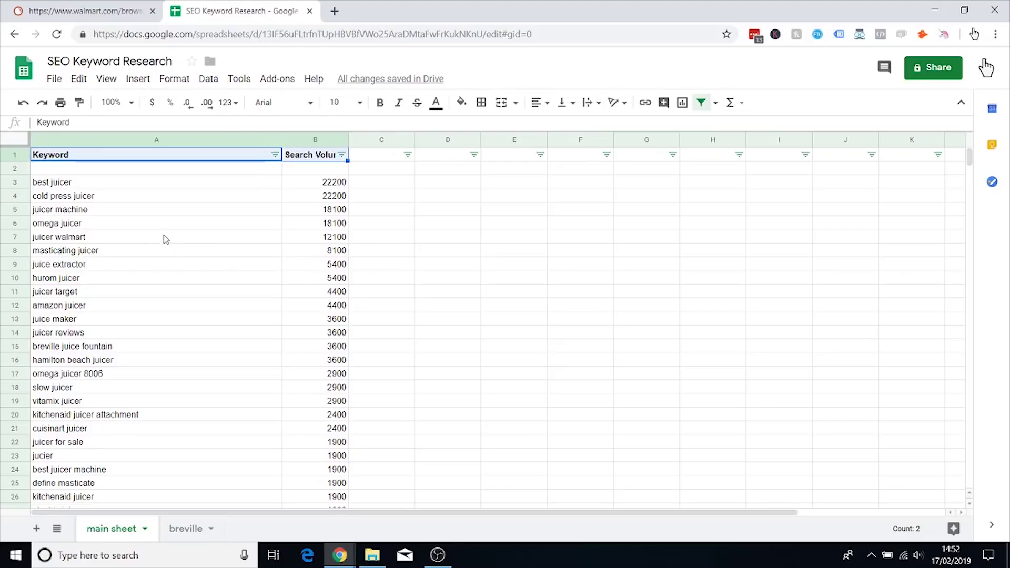
left_click(97, 226)
key("ctrl+c")
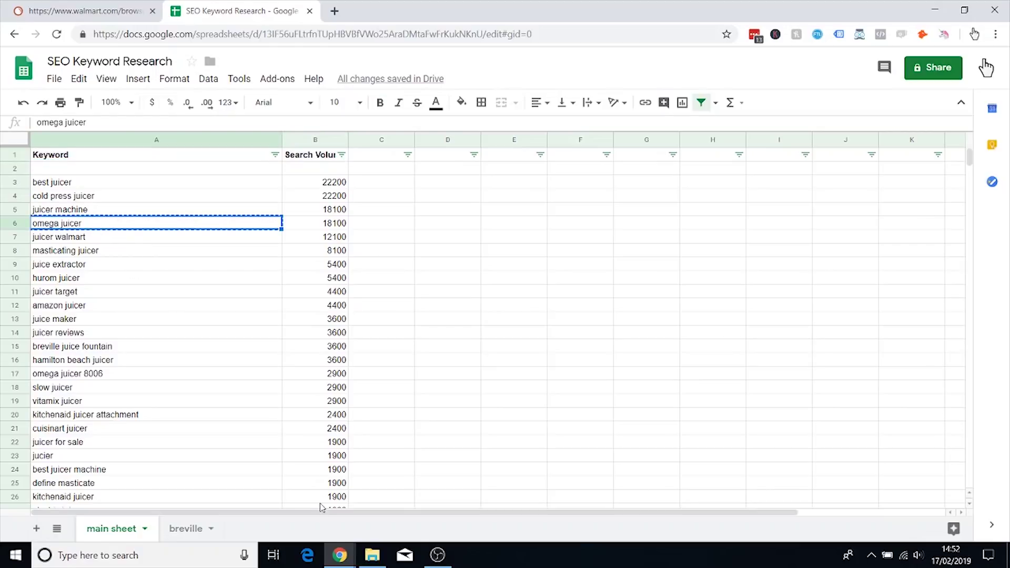
Search Google for "omega juicer" in the incognito tab used for the "breville juicer reviews" search and look through the results.
mouse_move(339, 553)
left_click(408, 492)
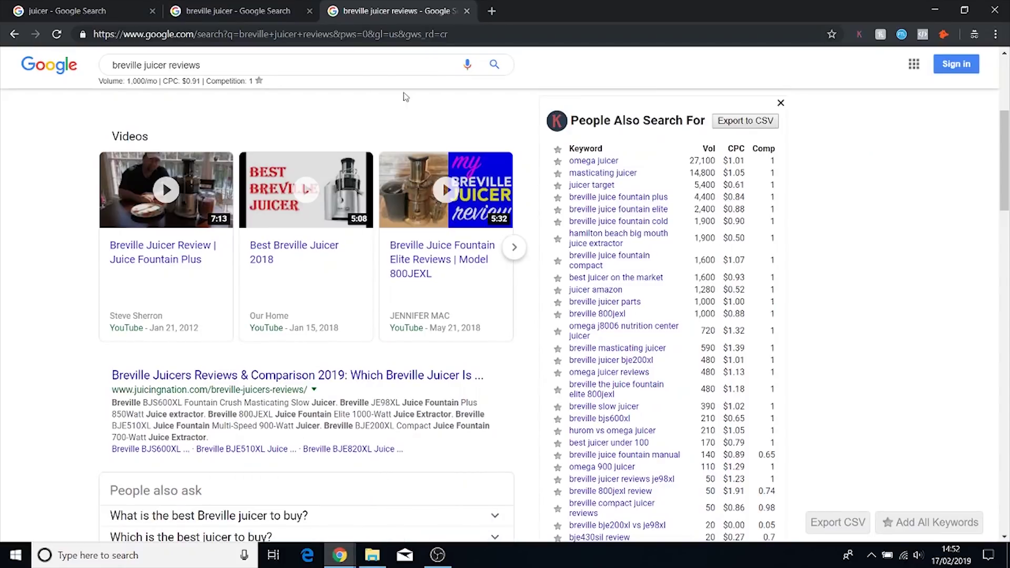
left_click(354, 63)
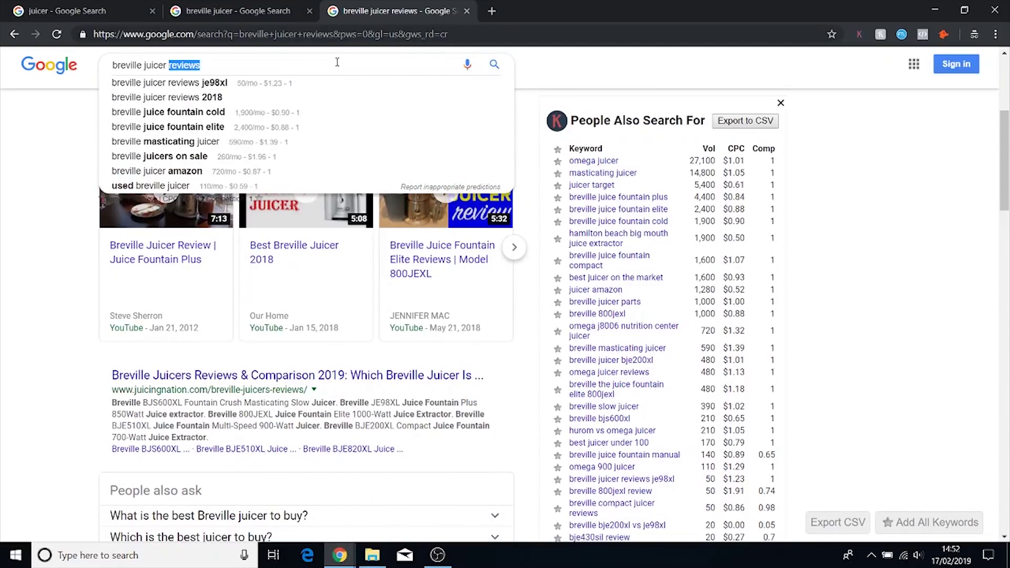
key("ctrl+v")
key("Return")
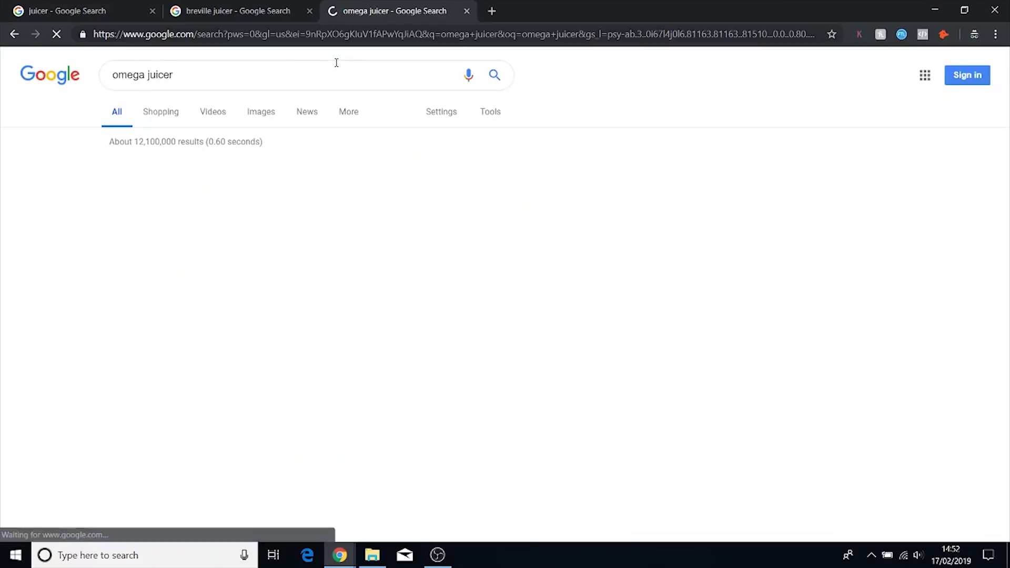
scroll(563, 131, "down", 5)
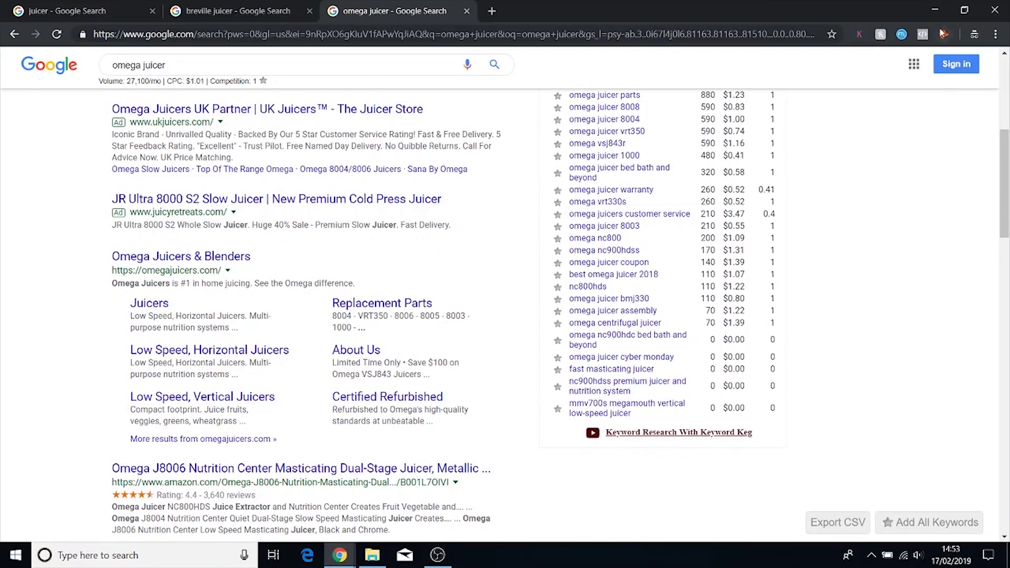
Return to the spreadsheet, copy the word "omega" from its keyword cell, and add a new sheet named "omega".
left_click(934, 12)
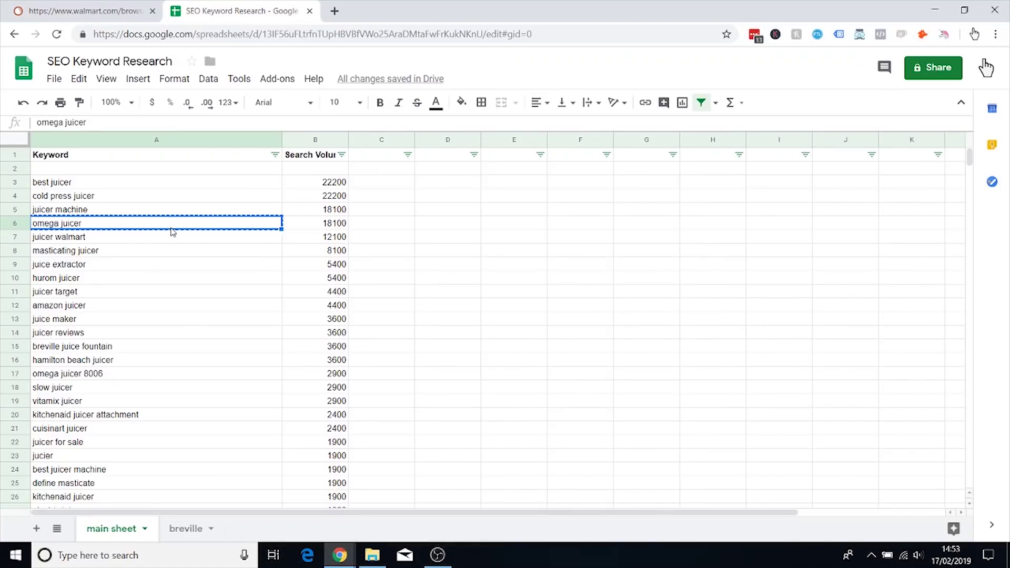
double_click(64, 223)
left_click_drag(57, 223, 29, 227)
left_click(37, 528)
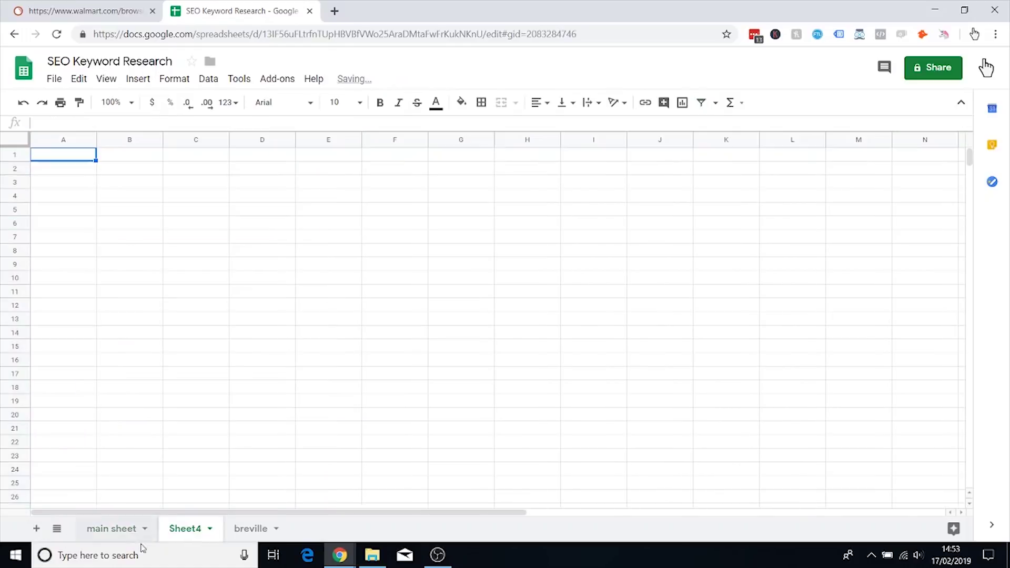
double_click(199, 531)
key("ctrl+v")
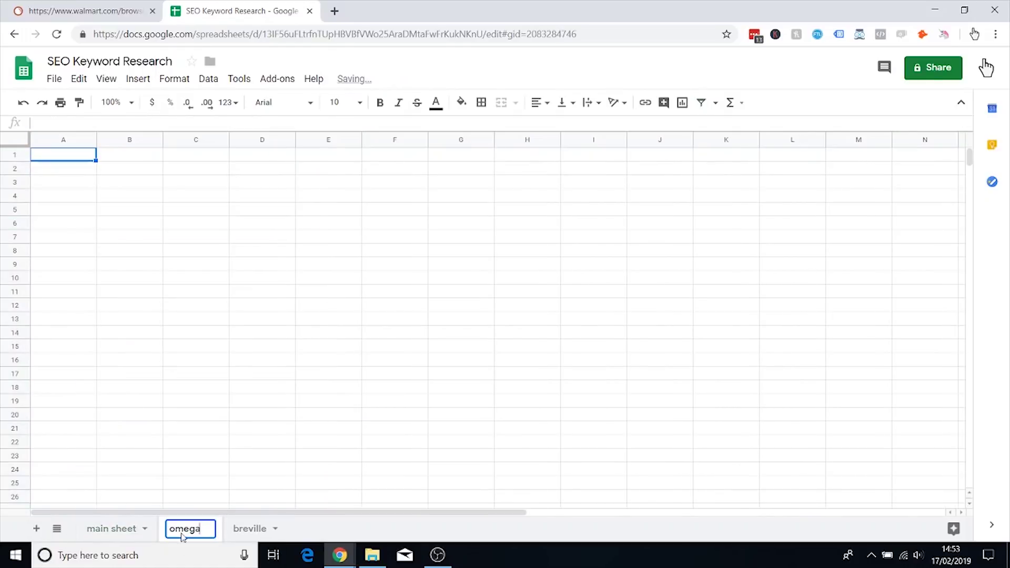
Copy the "Keyword" and "Search Volume" headers from the main sheet into the first row of the omega sheet.
left_click(118, 530)
left_click_drag(165, 155, 315, 155)
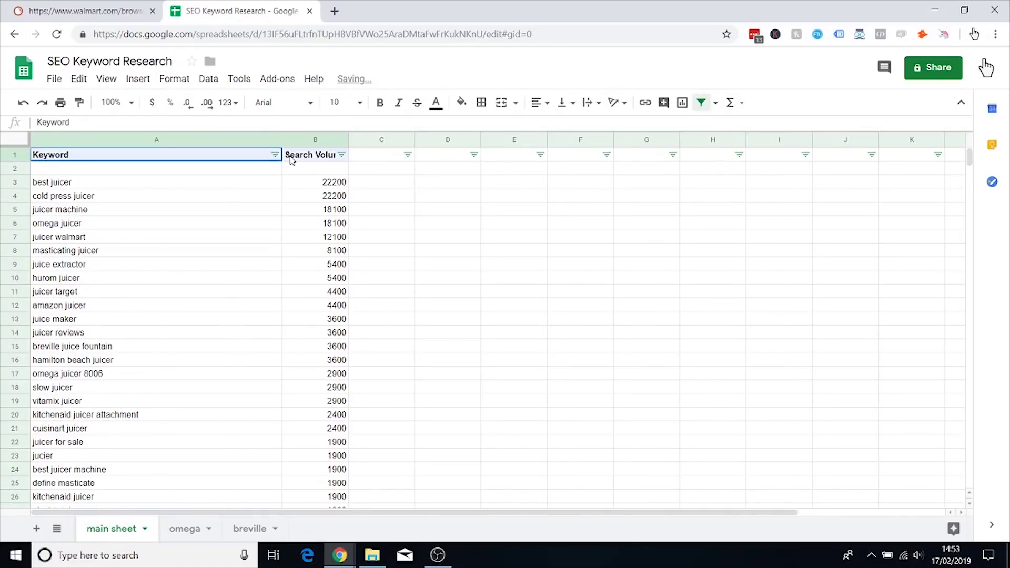
key("ctrl+c")
left_click(181, 530)
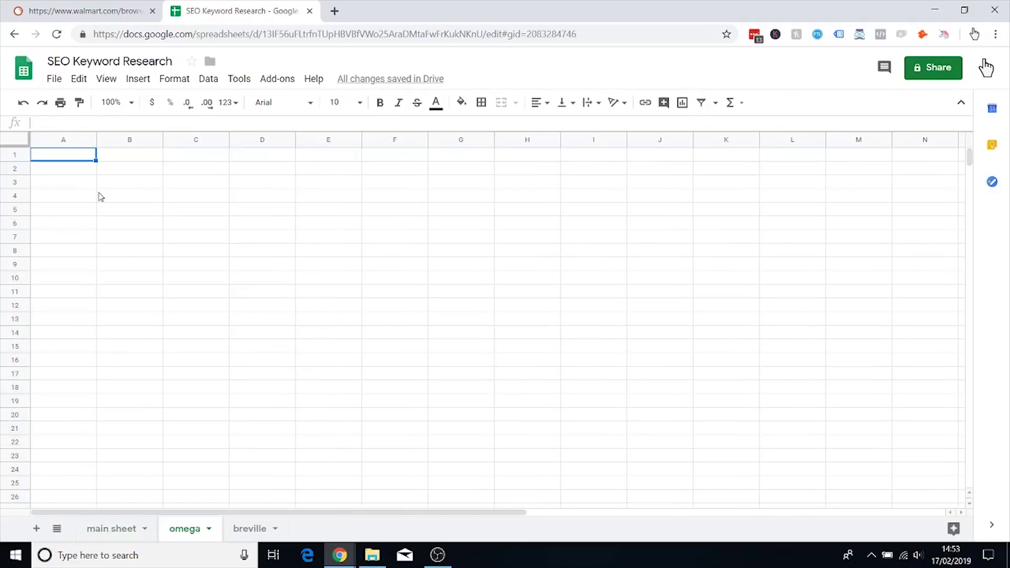
key("ctrl+v")
Move the keyword "omega juicer" and its search volume from the main sheet to row 2 of the omega sheet.
left_click(114, 528)
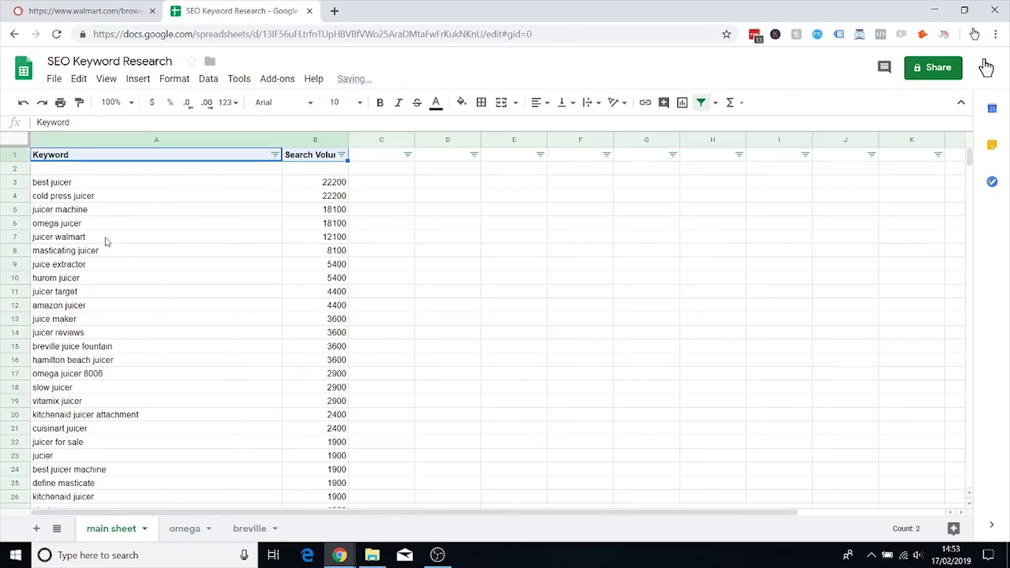
left_click_drag(78, 221, 339, 230)
key("ctrl+c")
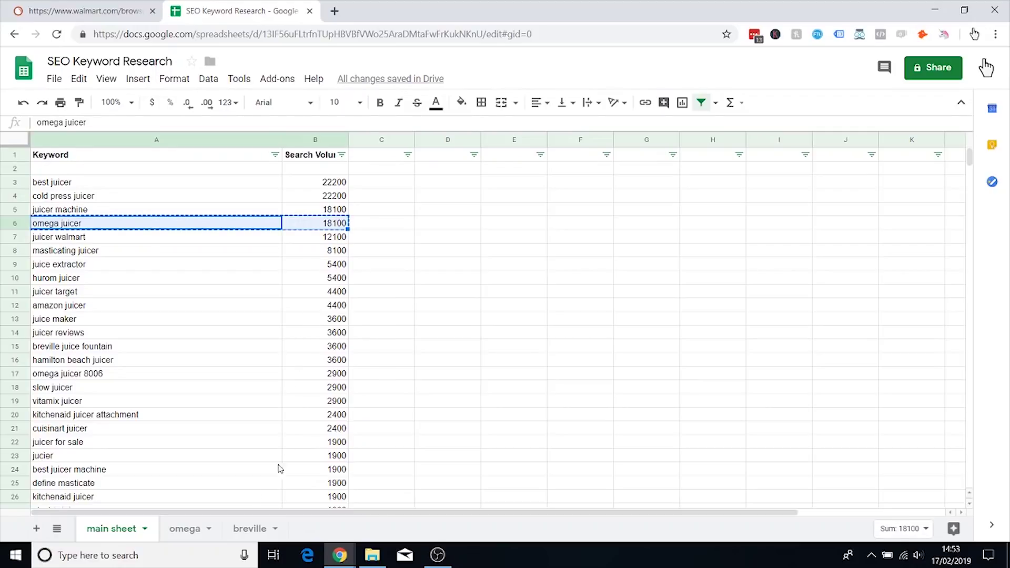
left_click(185, 529)
left_click(65, 169)
key("ctrl+v")
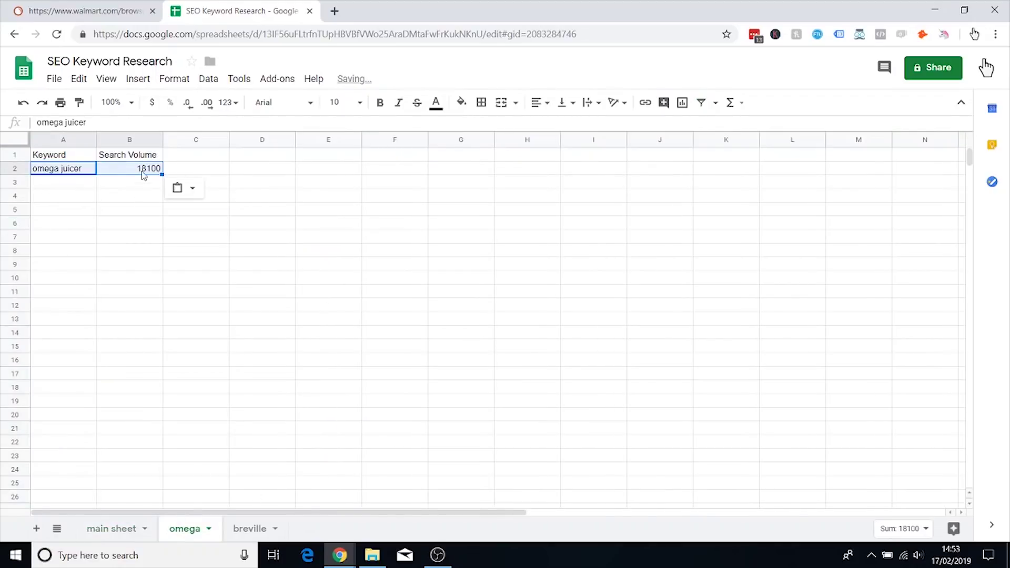
left_click(116, 527)
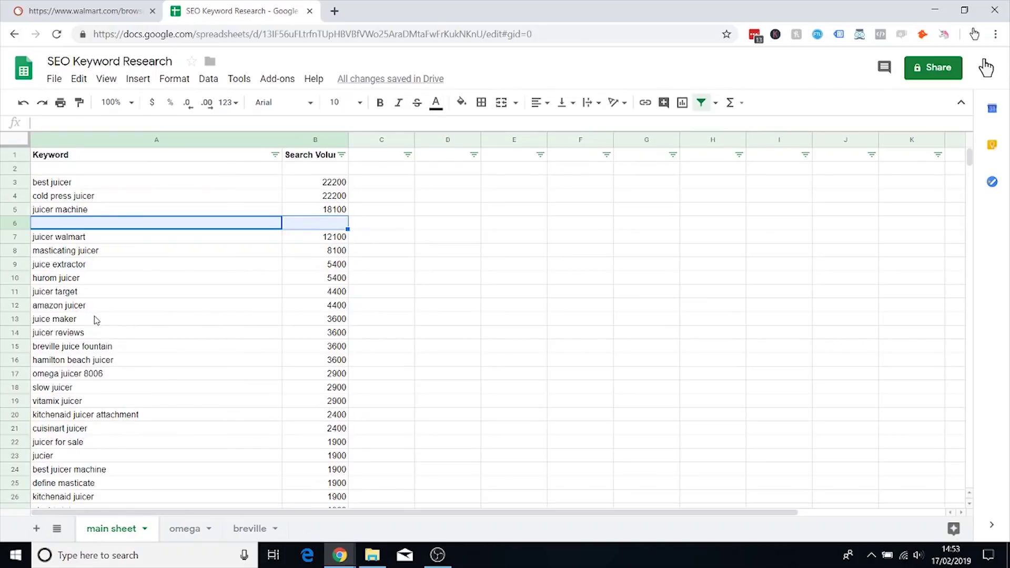
Delete the "amazon juicer" row from the main sheet.
left_click(14, 306)
right_click(14, 306)
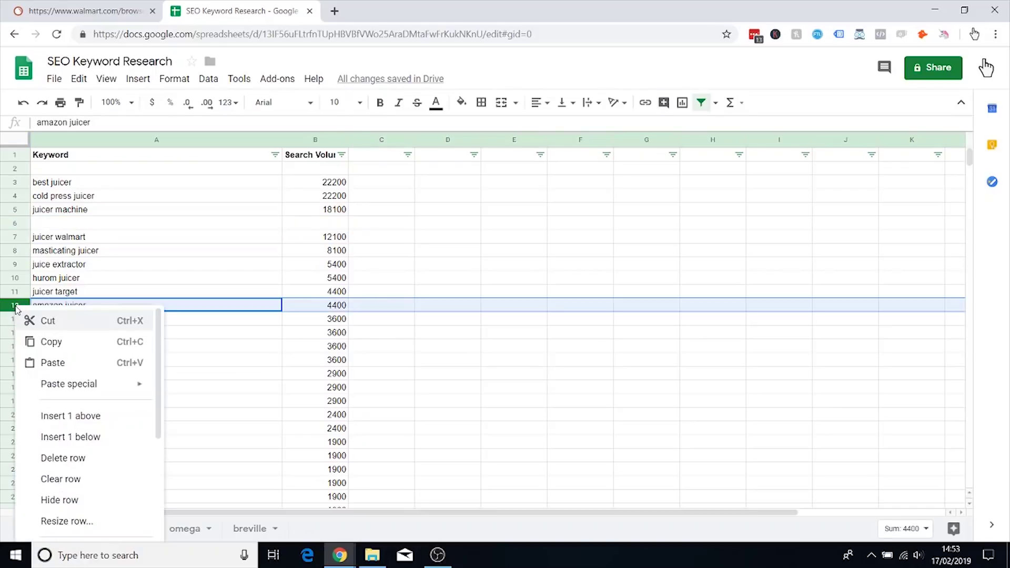
left_click(83, 457)
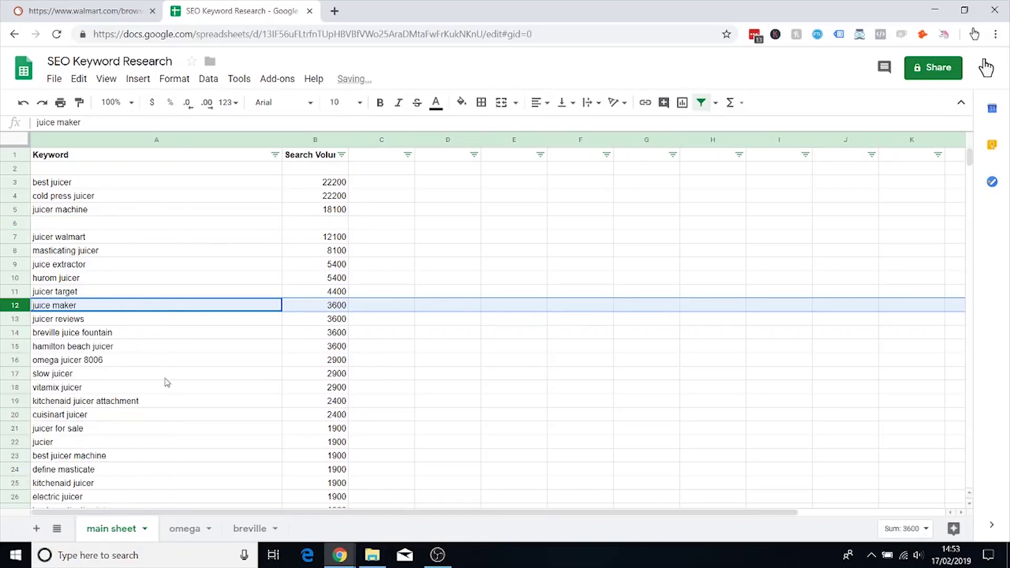
Look down the main sheet's keyword list for further keywords that share a separate topic.
left_click(118, 320)
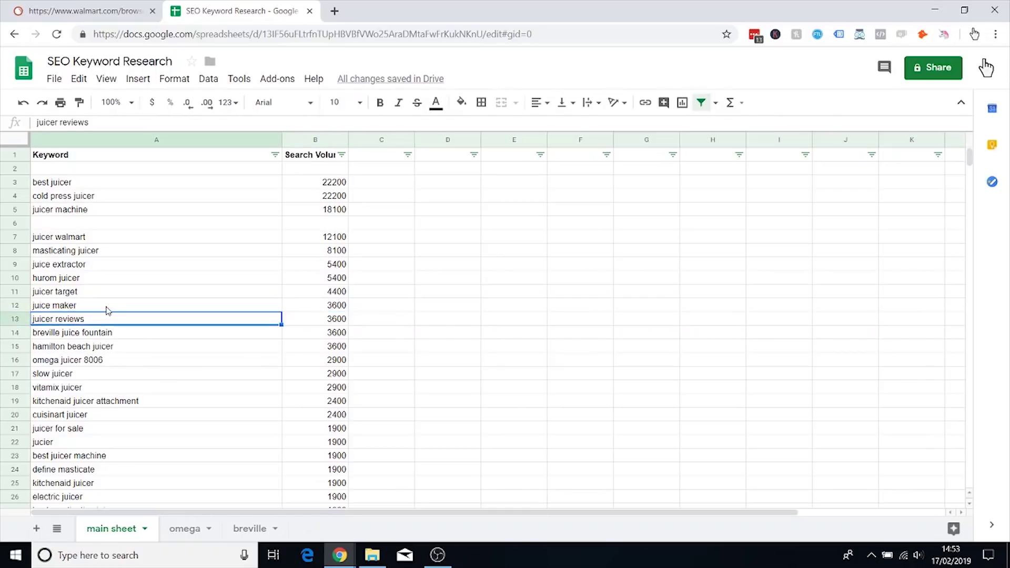
left_click(151, 310)
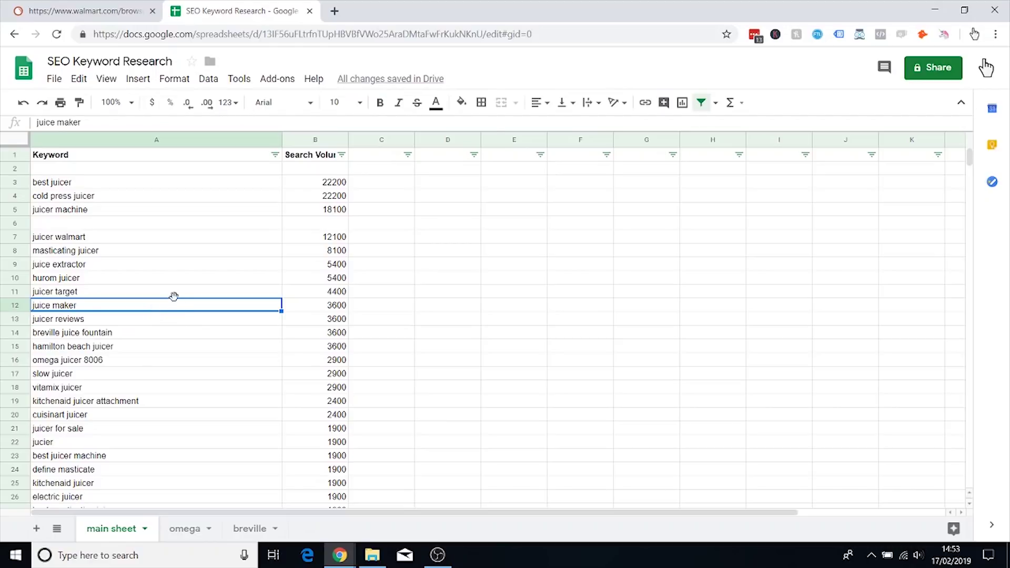
scroll(192, 369, "down", 1)
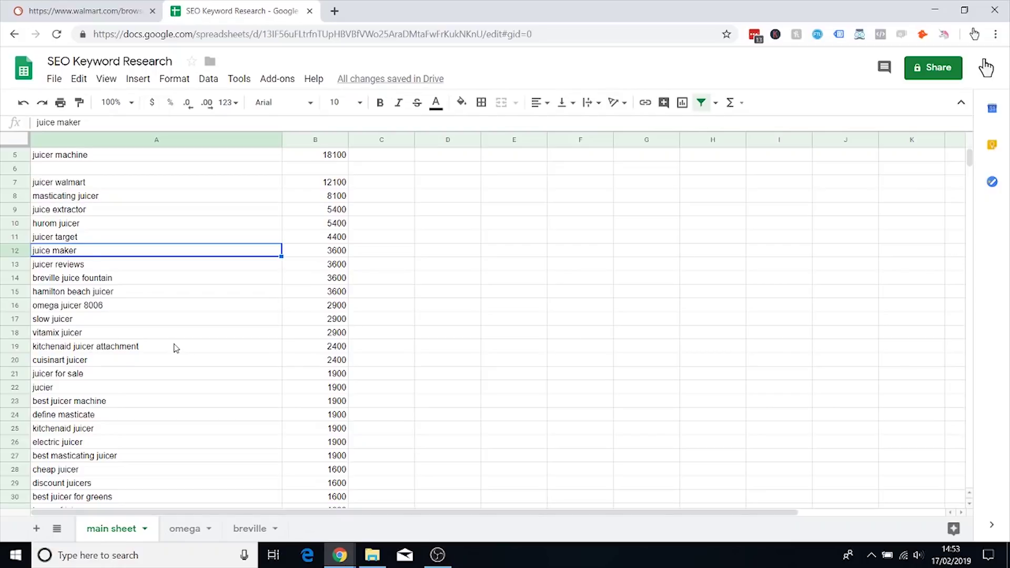
scroll(176, 349, "down", 1)
scroll(176, 348, "down", 1)
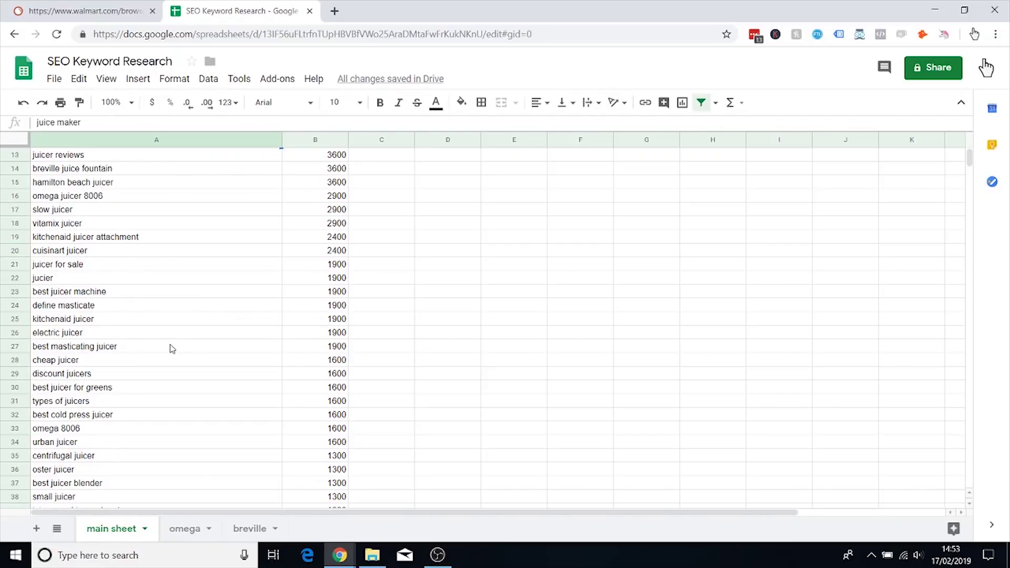
left_click(96, 444)
scroll(125, 437, "down", 1)
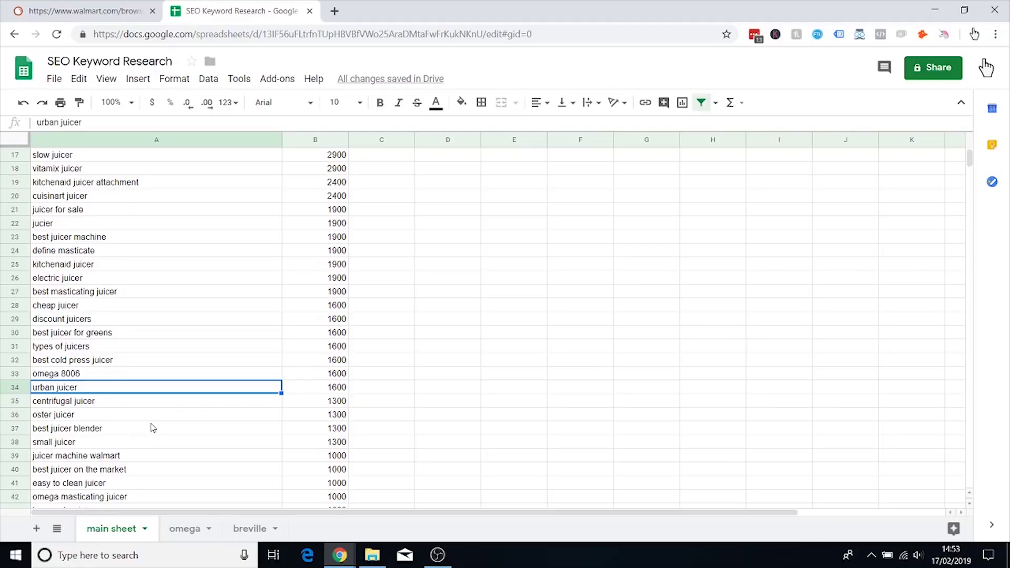
scroll(152, 427, "down", 2)
scroll(152, 427, "down", 3)
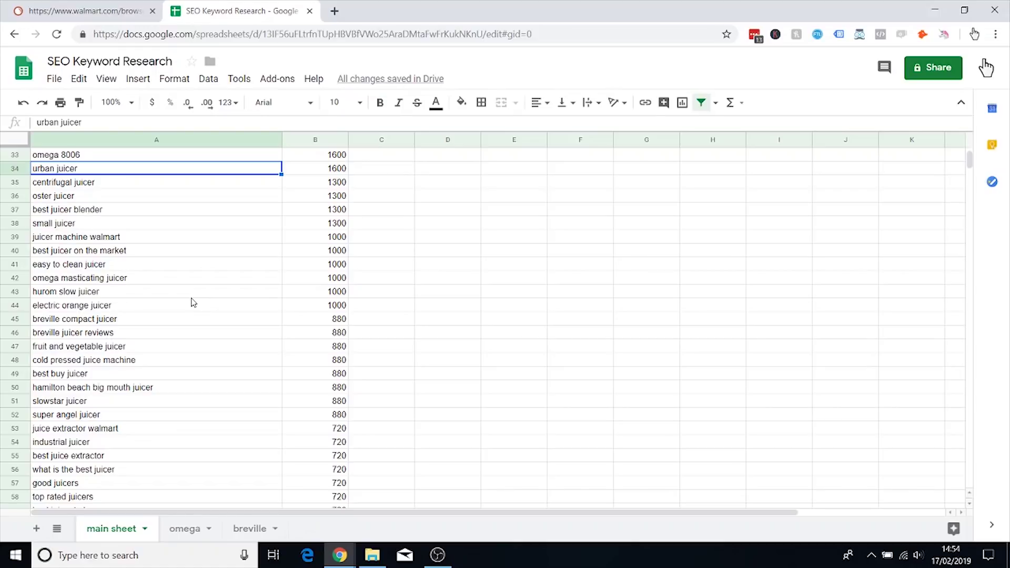
scroll(193, 303, "down", 9)
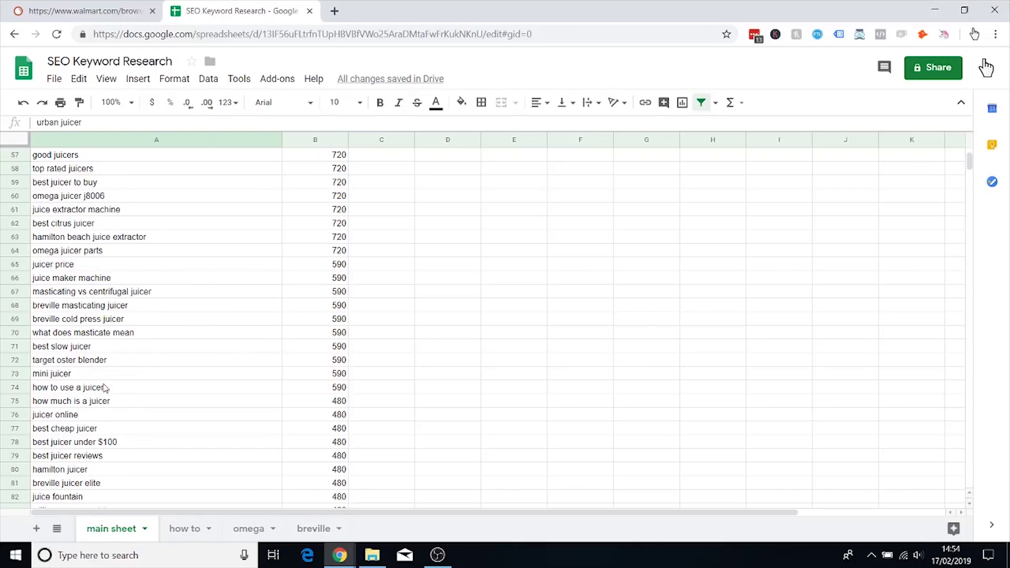
Copy "how to use a juicer" and its search volume to row 2 of the how to sheet, fit column A's width, and reselect the main sheet's source cells.
left_click_drag(101, 392, 318, 393)
key("ctrl+c")
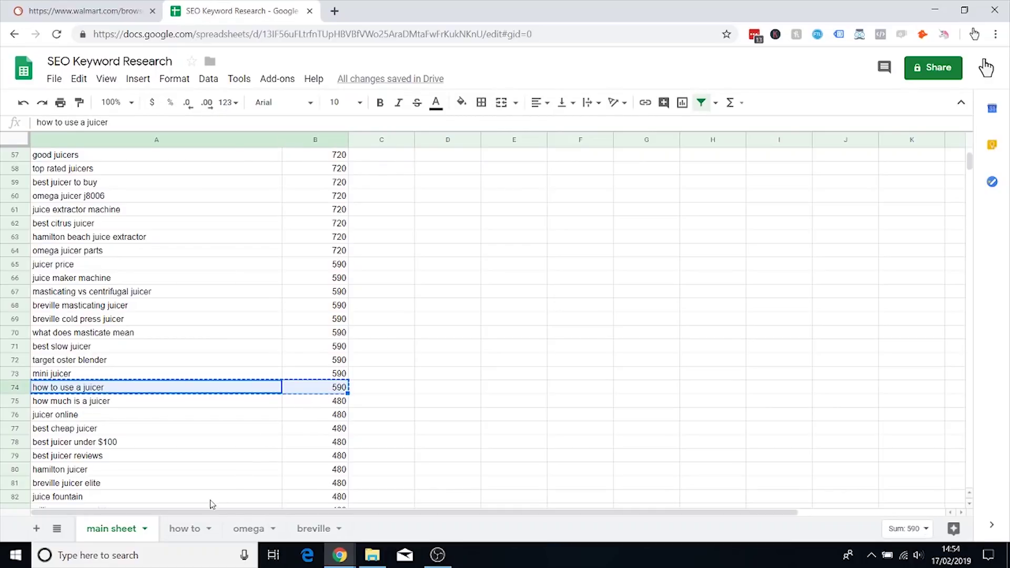
left_click(185, 529)
left_click(44, 172)
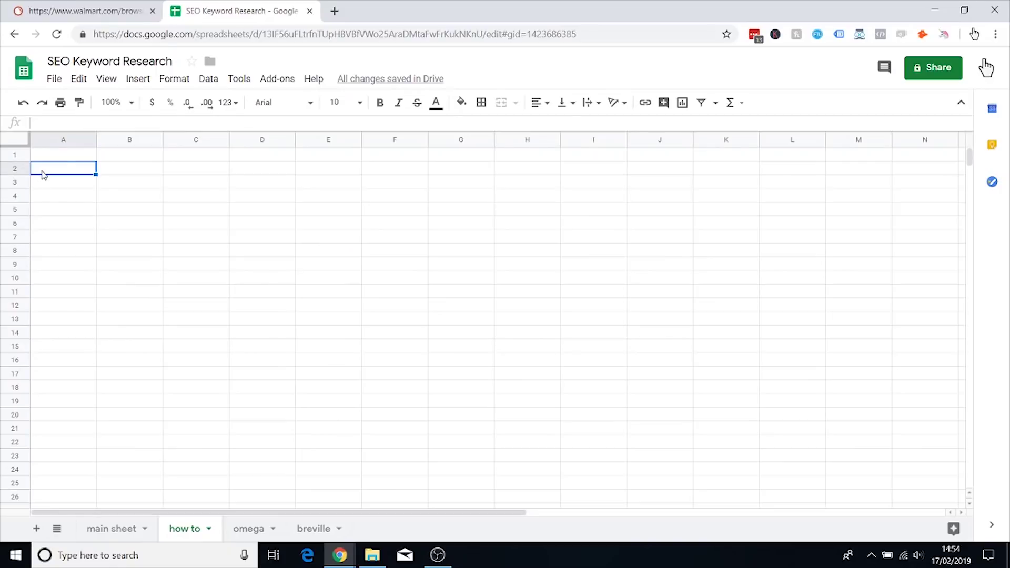
key("ctrl+v")
double_click(97, 139)
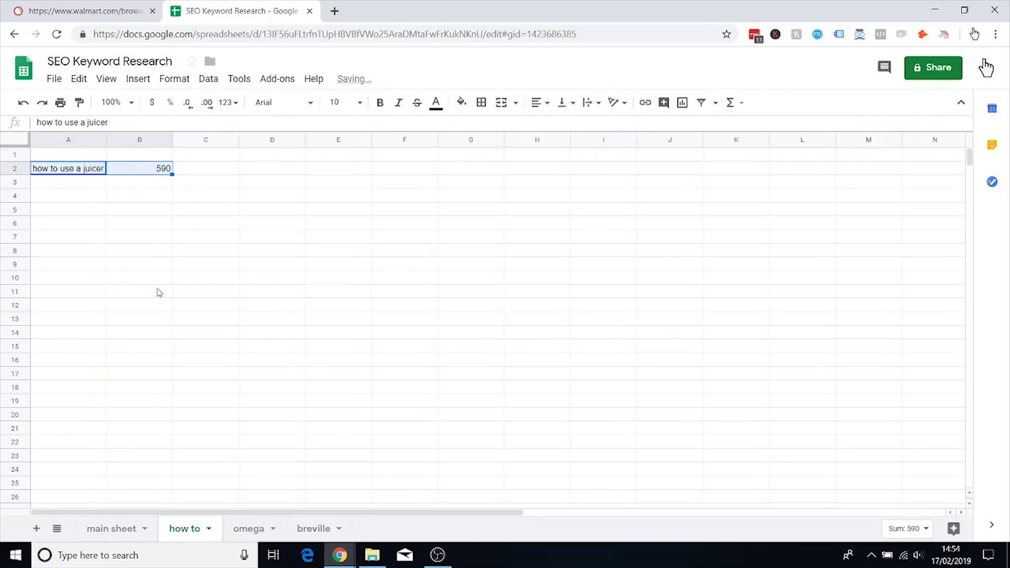
left_click(102, 530)
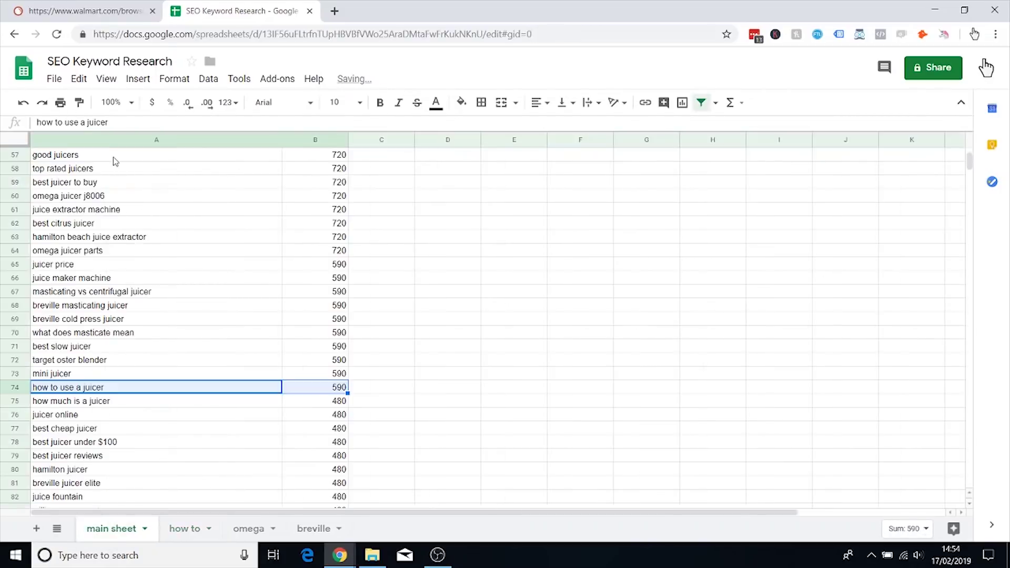
left_click_drag(57, 392, 308, 394)
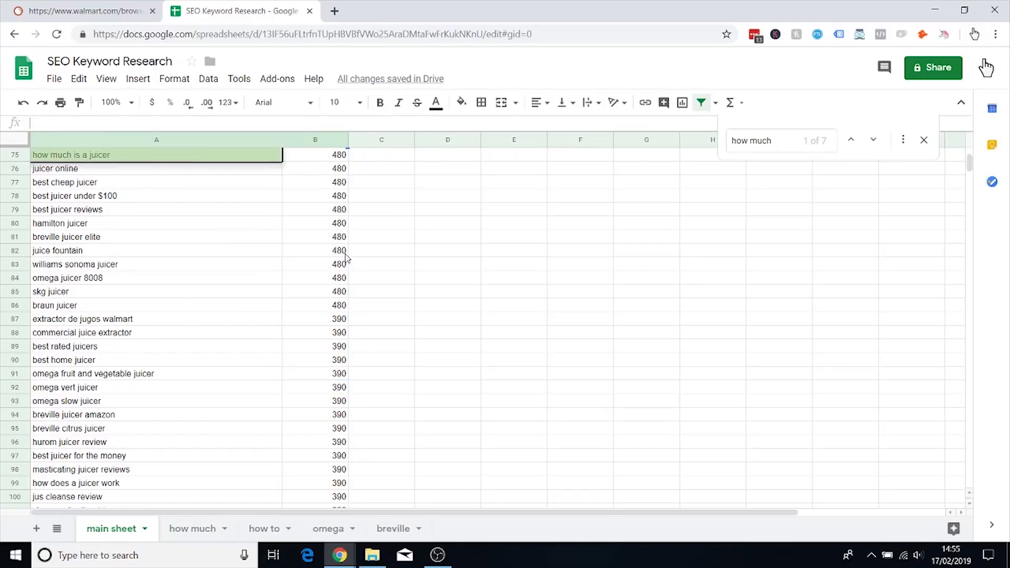
Close the search and move "how much is a juicer" with its search volume from the main sheet to row 2 of the how much sheet.
key("Escape")
left_click_drag(184, 160, 328, 160)
key("ctrl+c")
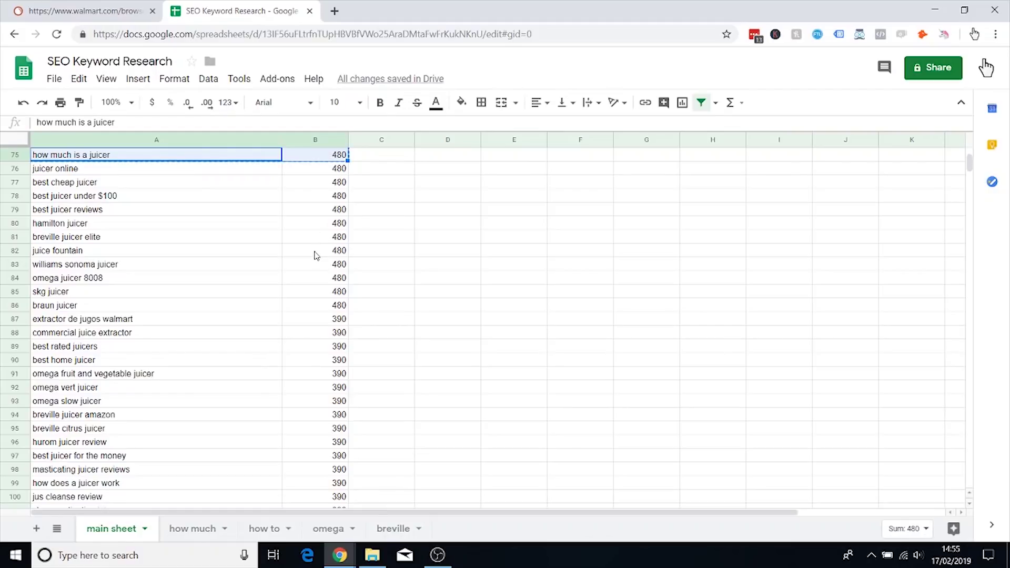
left_click(192, 529)
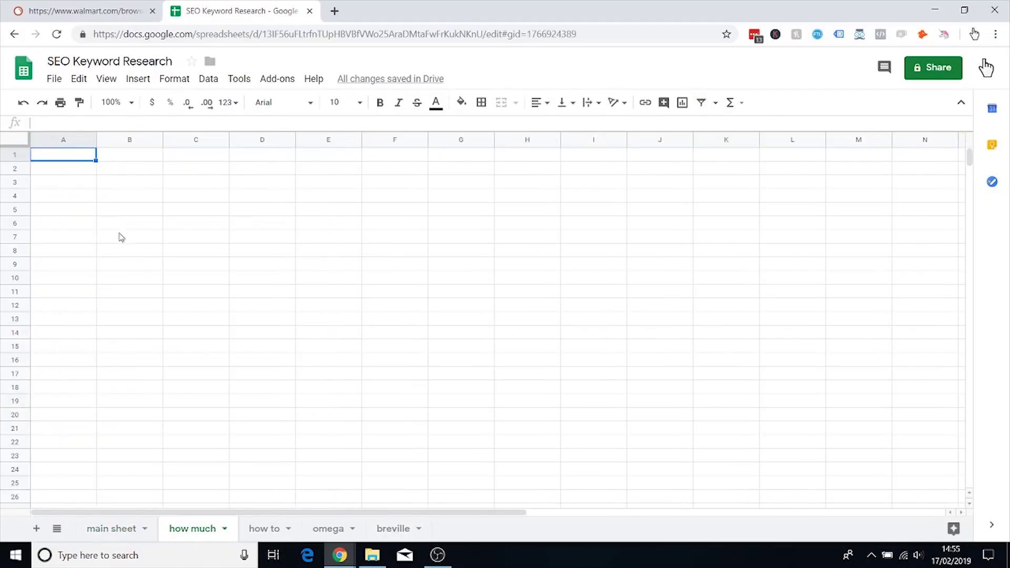
left_click(58, 172)
key("ctrl+v")
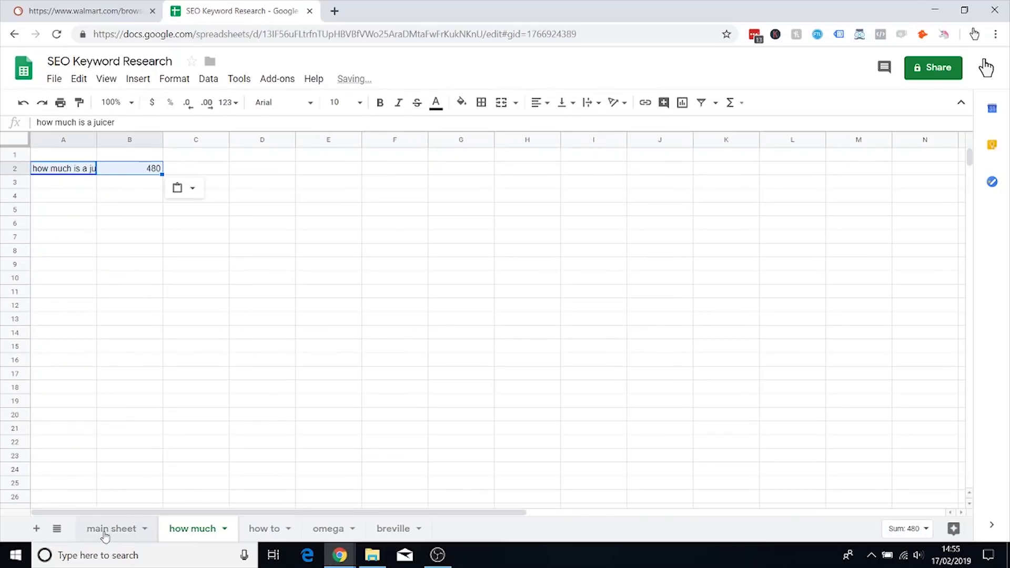
key("ctrl+shift+Page_Up")
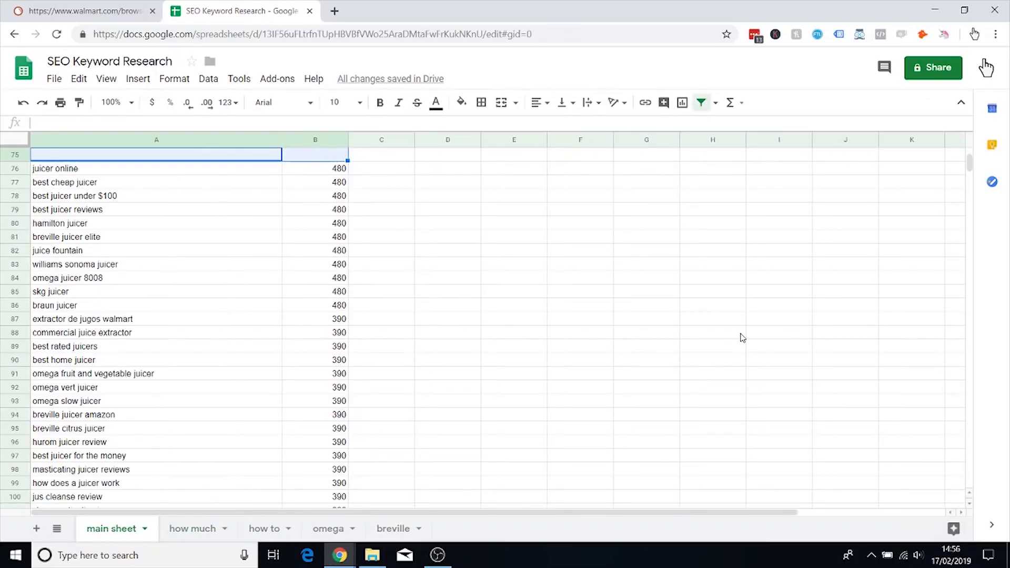
Search the main sheet for "how much".
key("ctrl+f")
type("how muc")
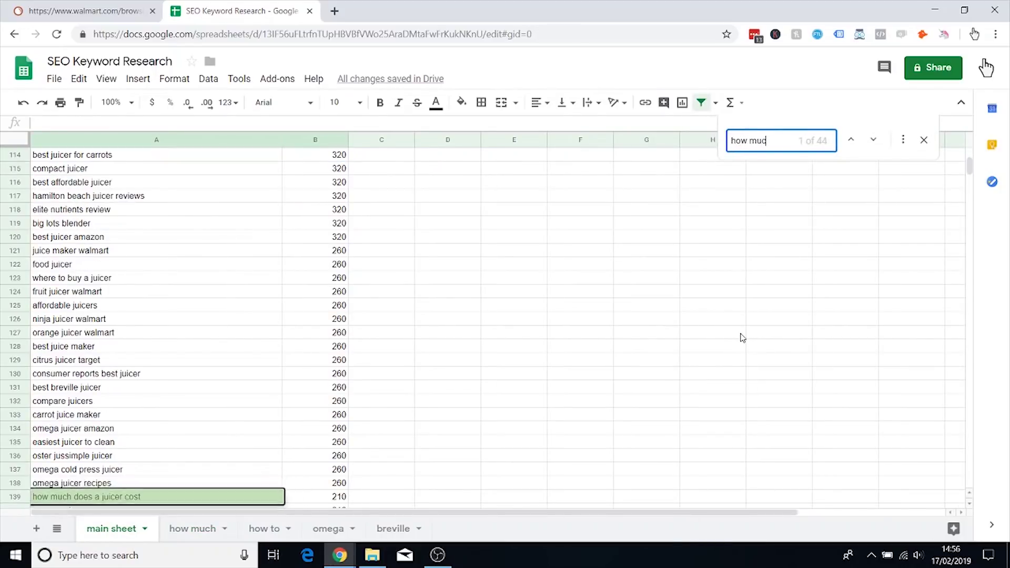
type("h")
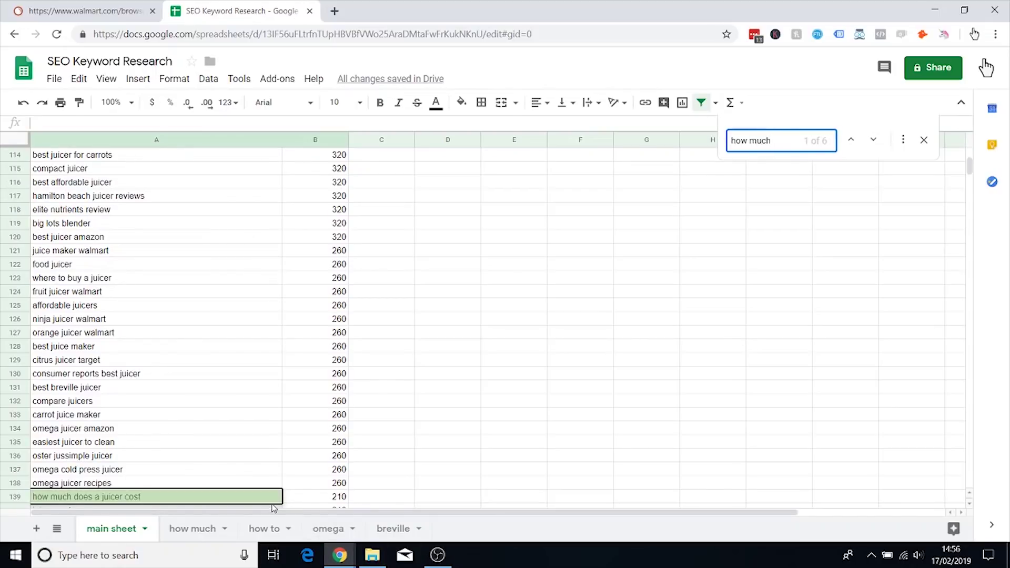
Copy "how much does a juicer cost" and its search volume to row 3 of the how much sheet and fit column A's width.
left_click(273, 499)
left_click(302, 499, "shift")
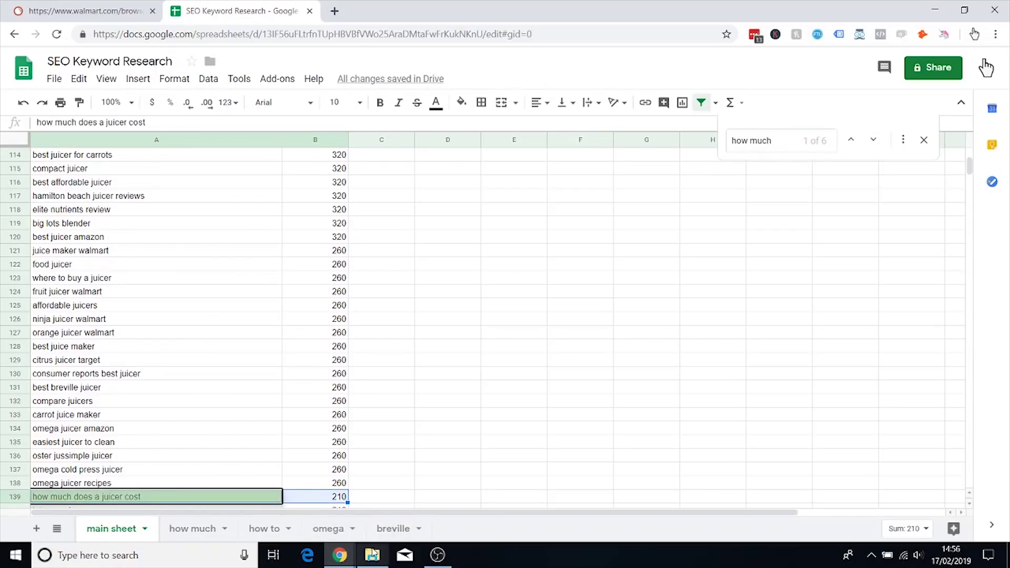
left_click(193, 528)
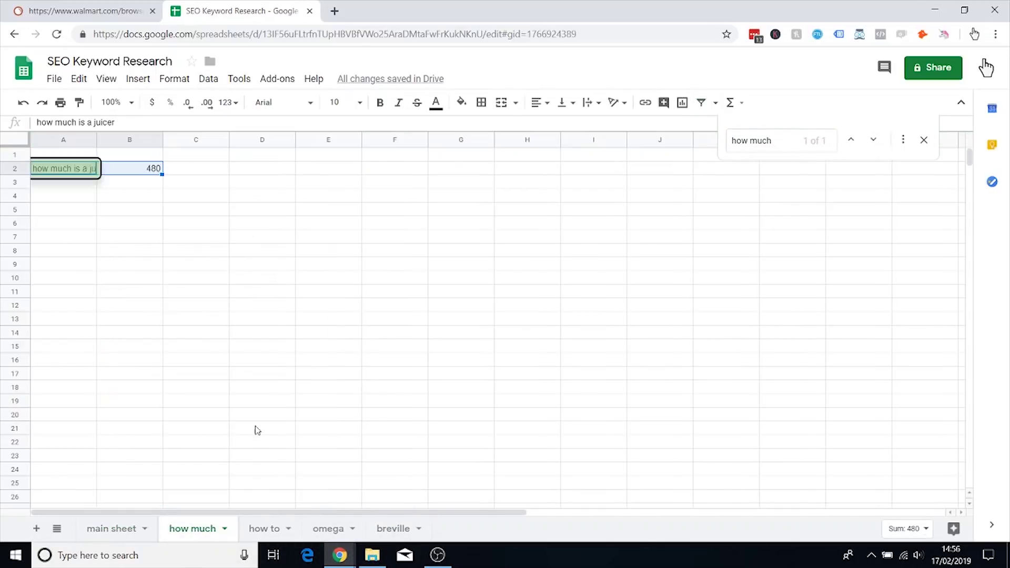
left_click(79, 188)
key("ctrl+v")
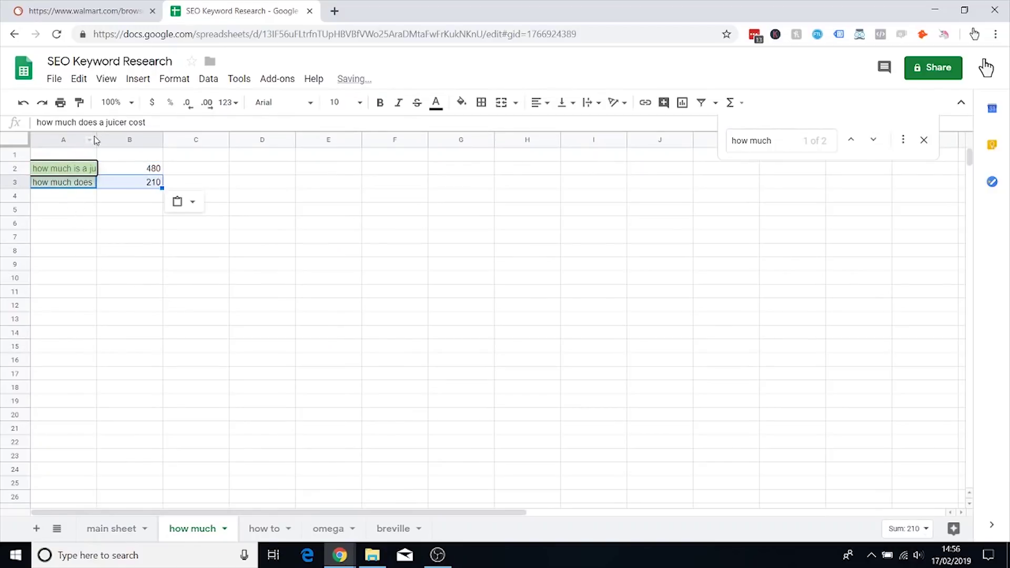
left_click(96, 139)
double_click(96, 139)
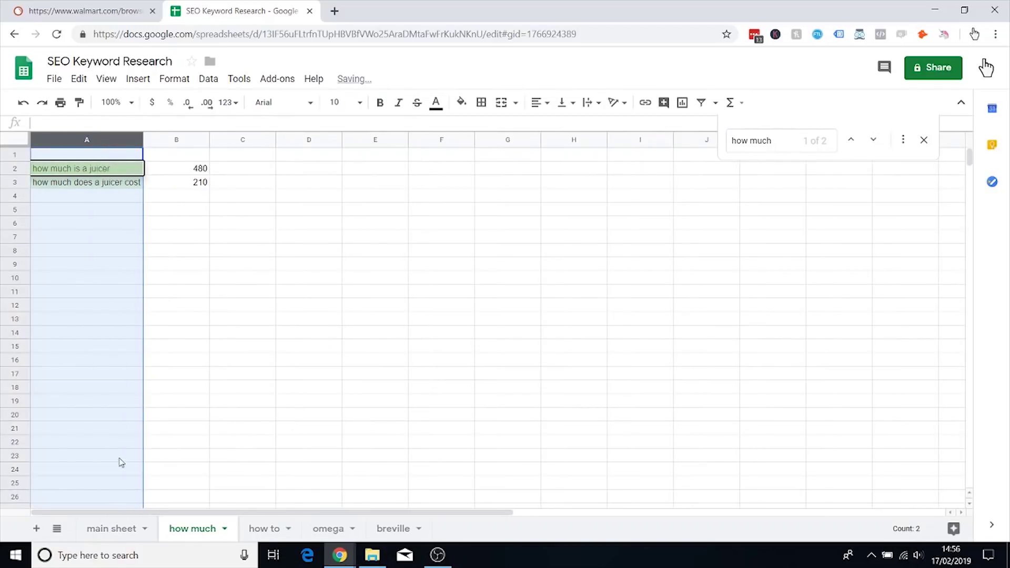
Return to the main sheet, close the keyword search, and look back up through the remaining keywords.
left_click(104, 529)
left_click(924, 140)
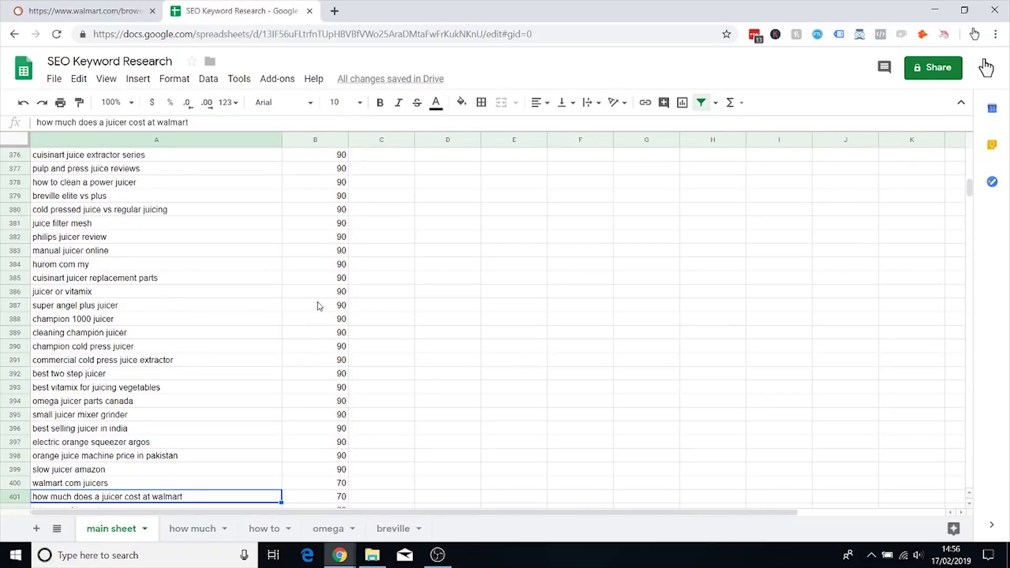
scroll(331, 295, "up", 12)
scroll(339, 299, "up", 9)
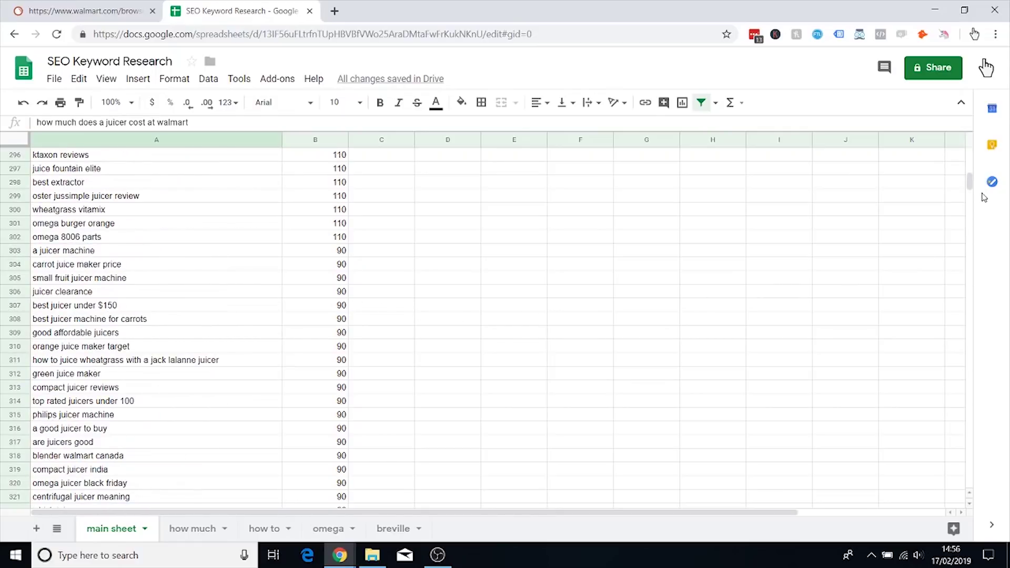
View the breville sheet, check the Walmart organic research report in SEMrush, and return to the spreadsheet.
left_click(390, 528)
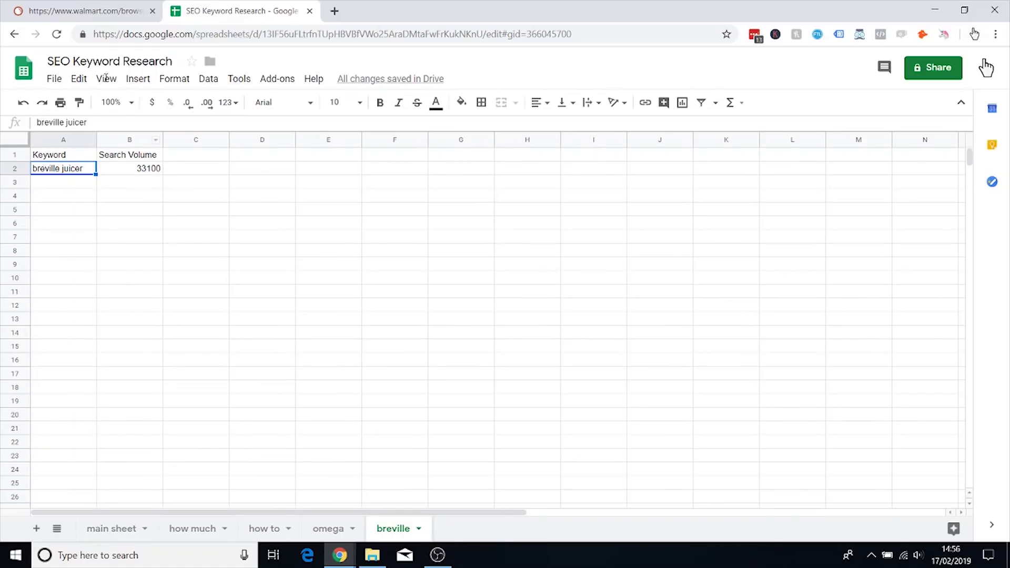
left_click(95, 10)
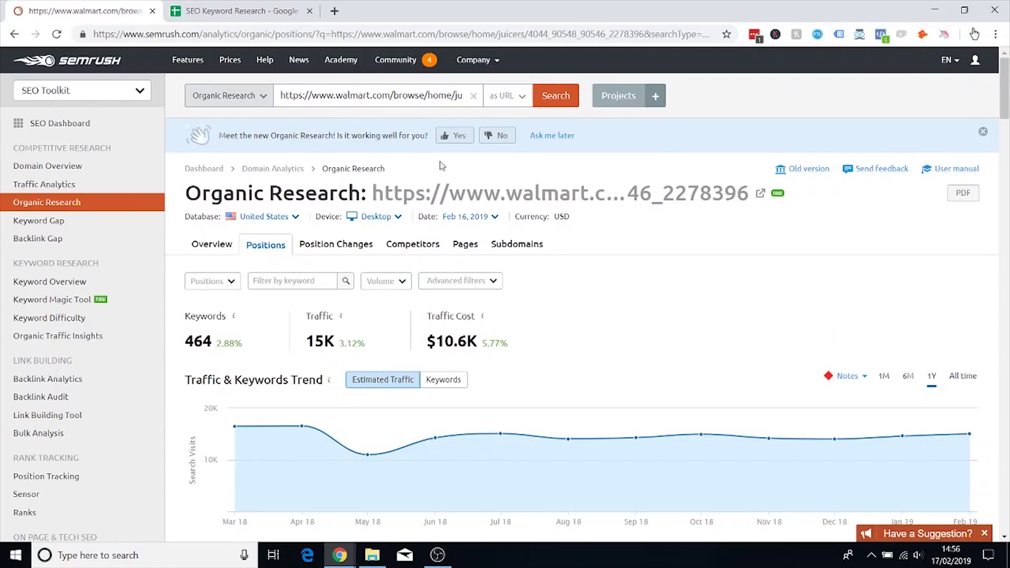
left_click(236, 12)
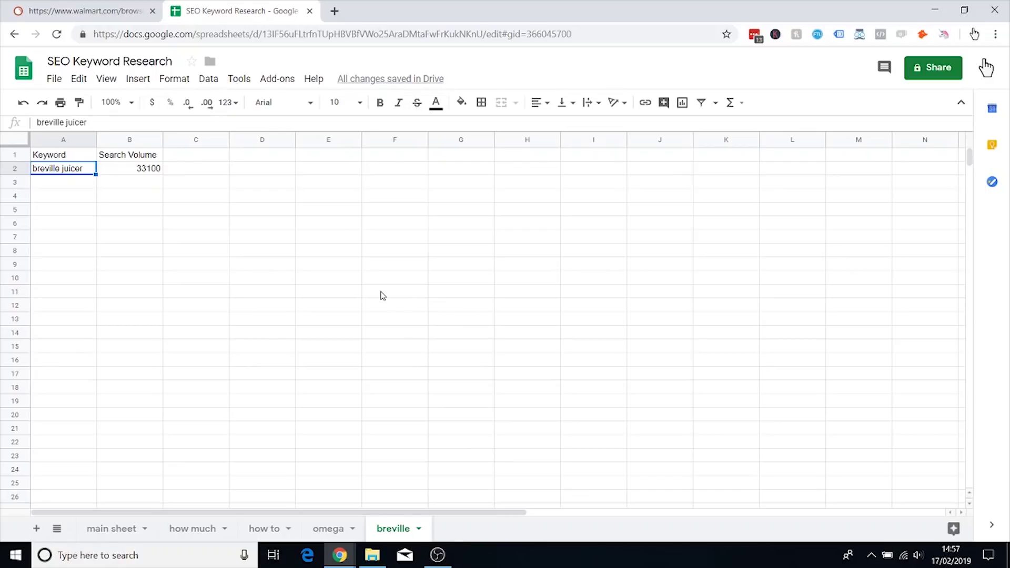
Return to the main sheet and review the highest-volume keywords at the start of the list.
left_click(131, 529)
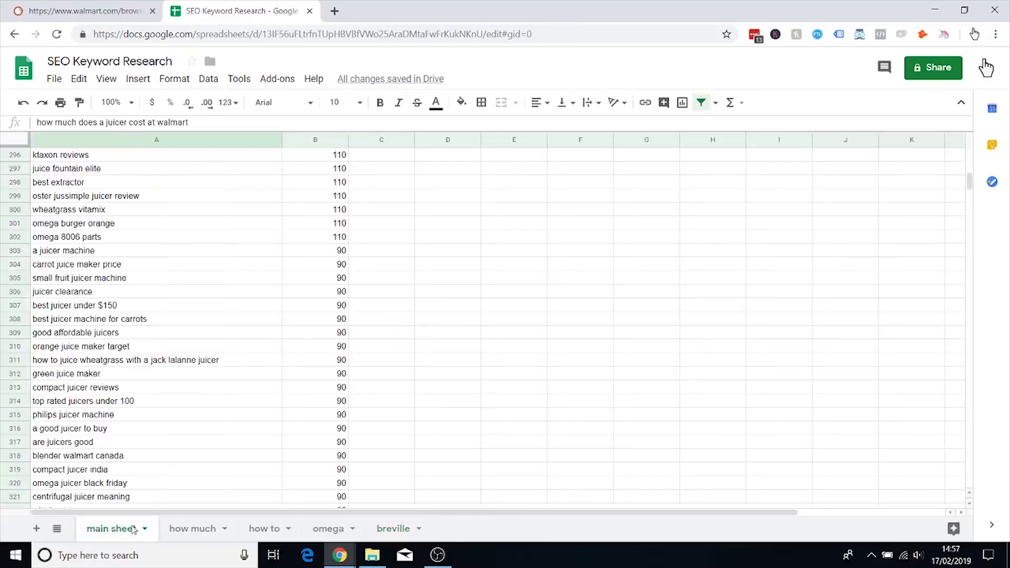
scroll(501, 229, "up", 20)
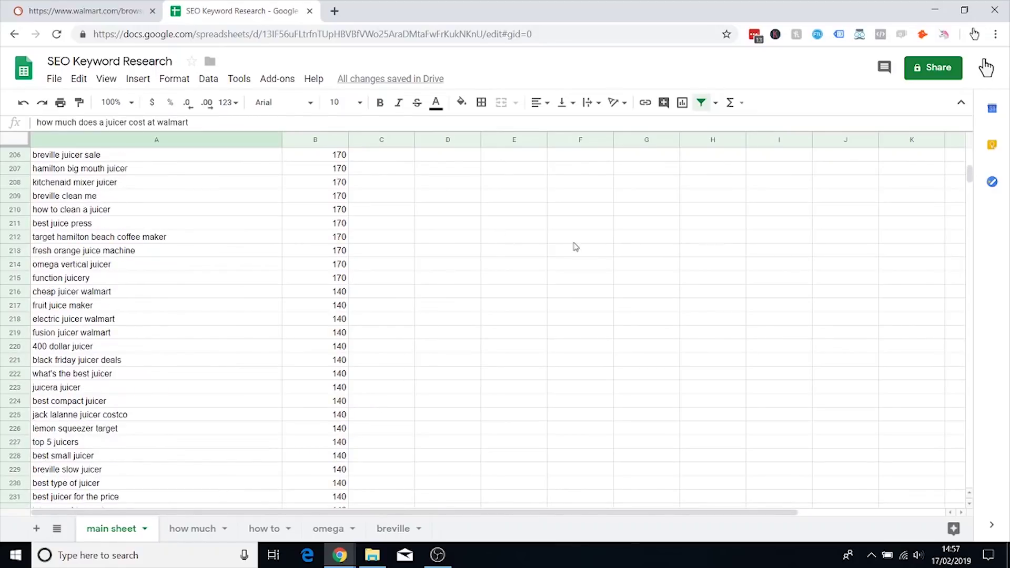
scroll(576, 247, "up", 10)
left_click_drag(970, 170, 970, 154)
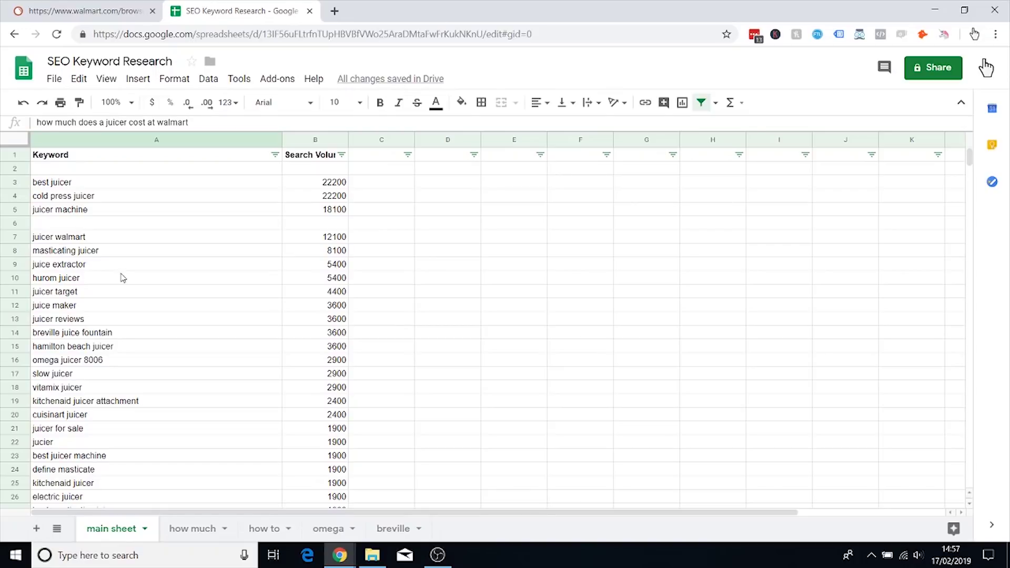
mouse_move(970, 153)
left_mouse_down()
mouse_move(980, 223)
mouse_move(972, 357)
mouse_move(981, 156)
left_mouse_up()
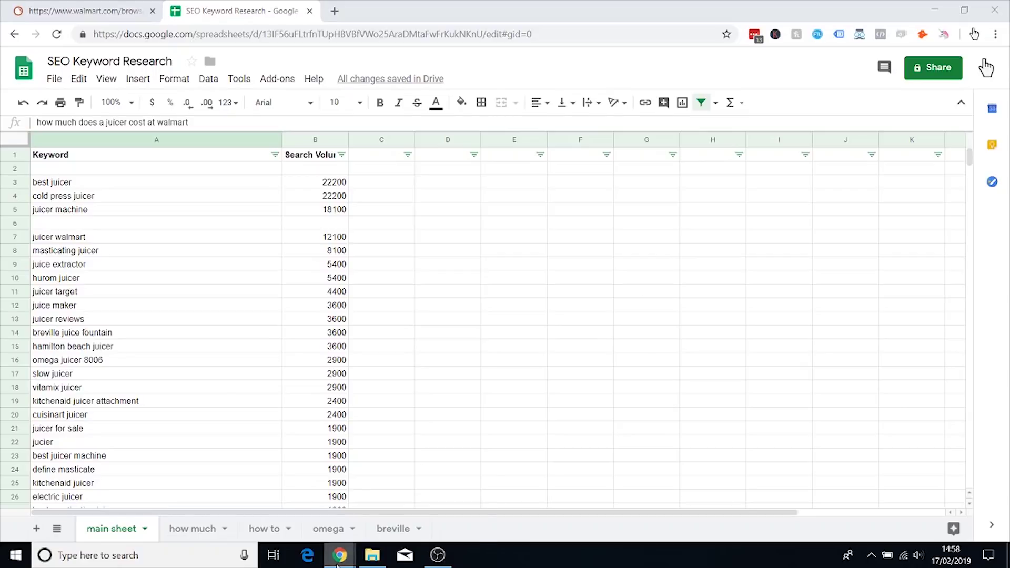
Switch to the incognito Google results window and begin a search starting with "small" in a new tab.
mouse_move(339, 555)
left_click(410, 526)
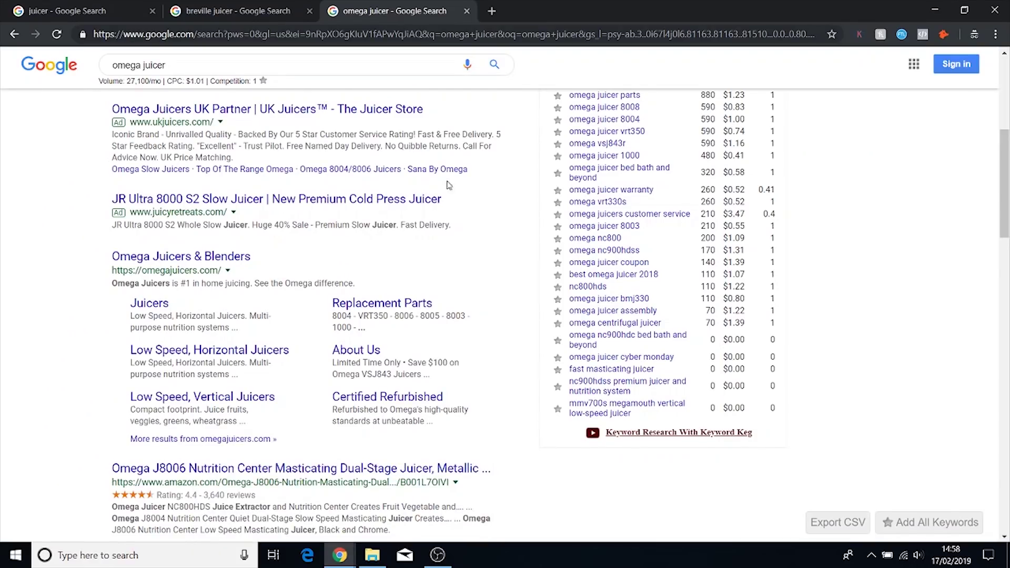
left_click(492, 11)
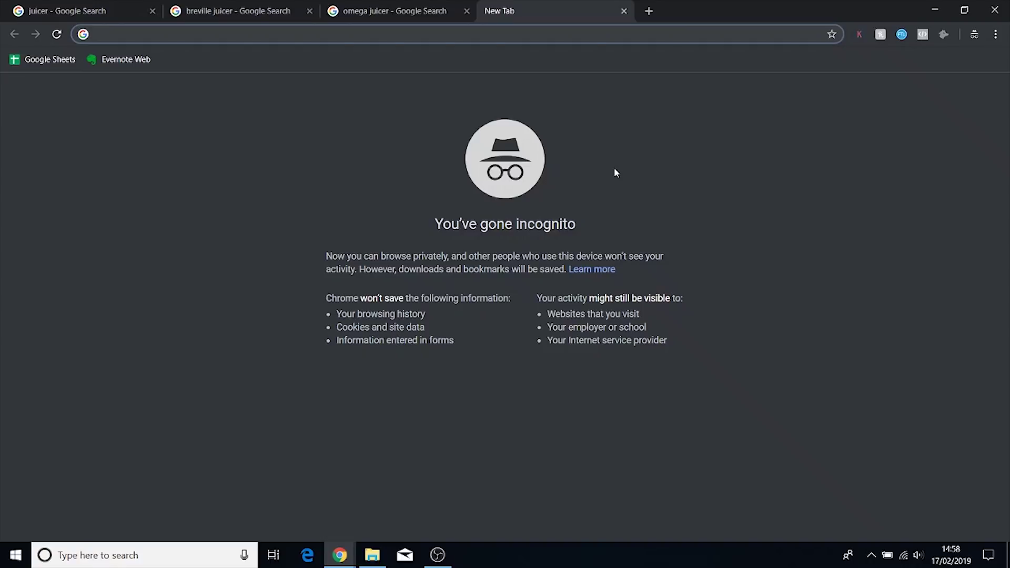
type("small")
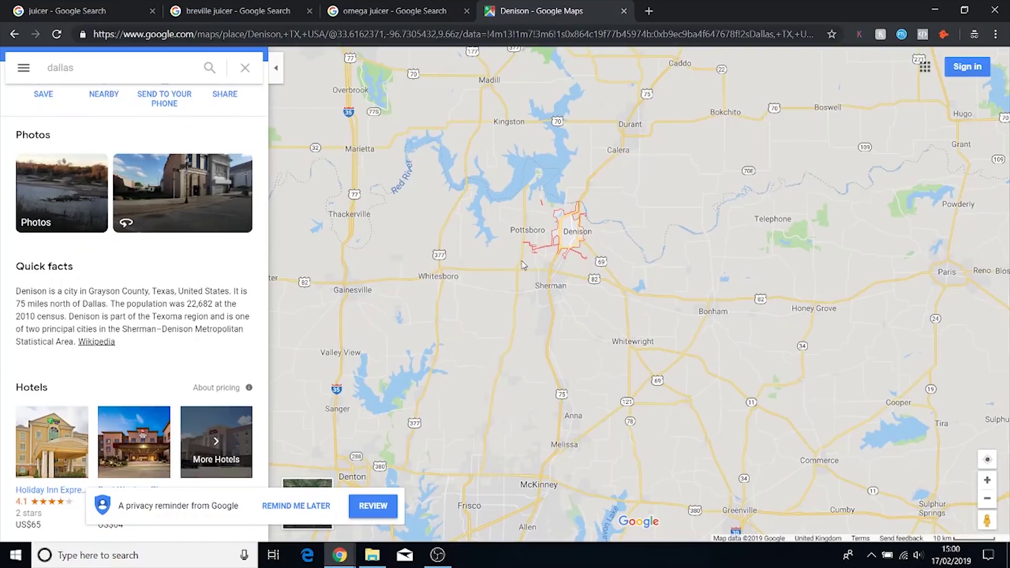
Examine the towns around Dallas in Google Maps and open the details for Bowie, Texas.
left_click_drag(429, 281, 552, 209)
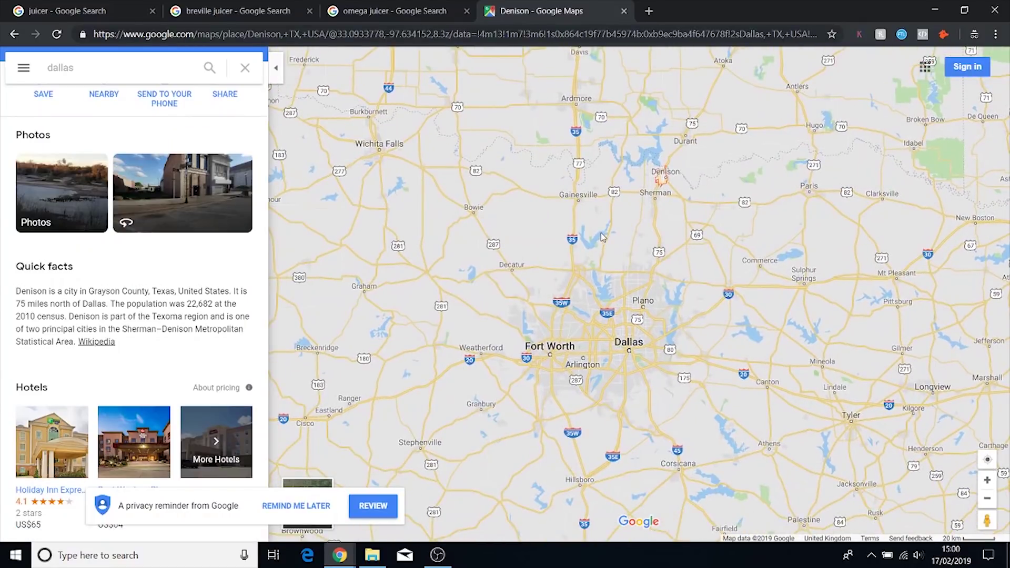
left_click(474, 211)
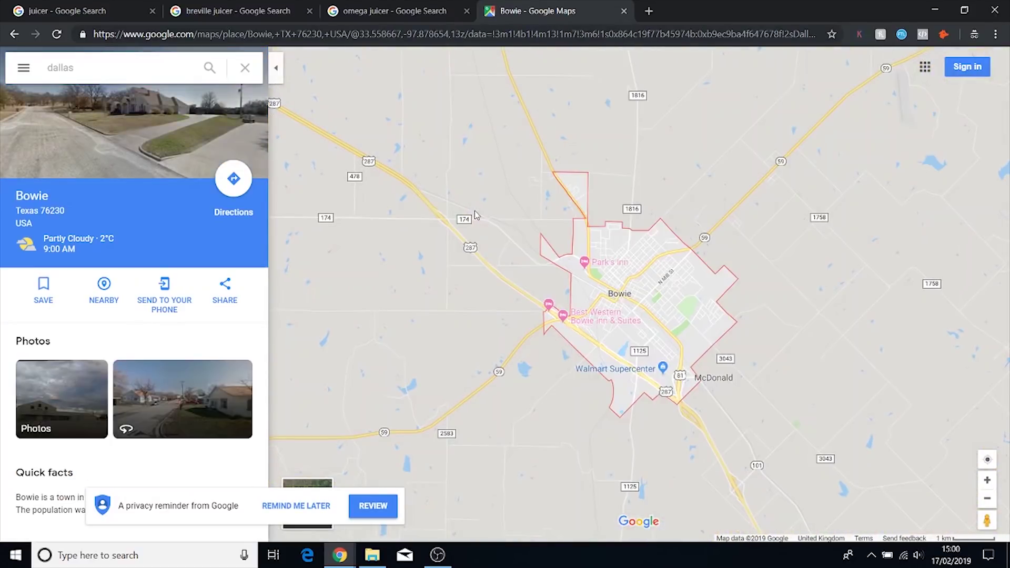
scroll(473, 225, "down", 4)
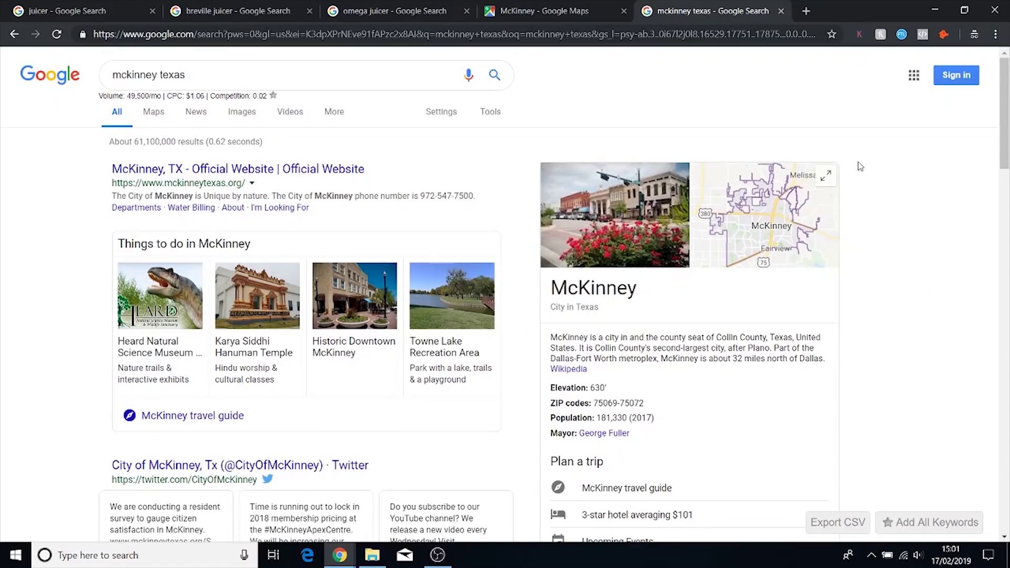
Check McKinney's location in Google Maps and its city details in the "mckinney texas" Google results.
left_click(563, 8)
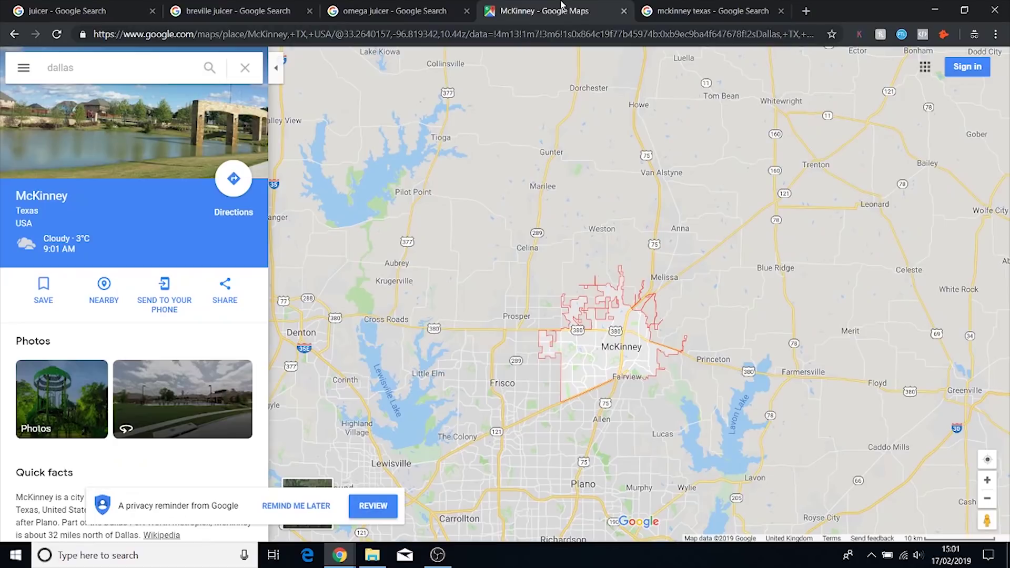
left_click(703, 7)
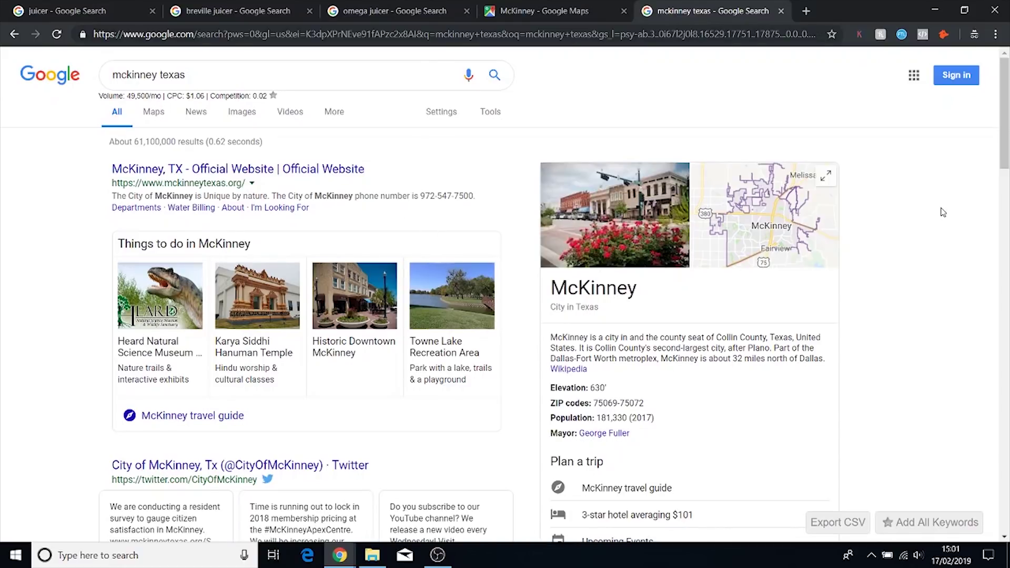
scroll(939, 212, "down", 3)
Search Google for "dentist in mckinney tx" in a new tab.
left_click(805, 13)
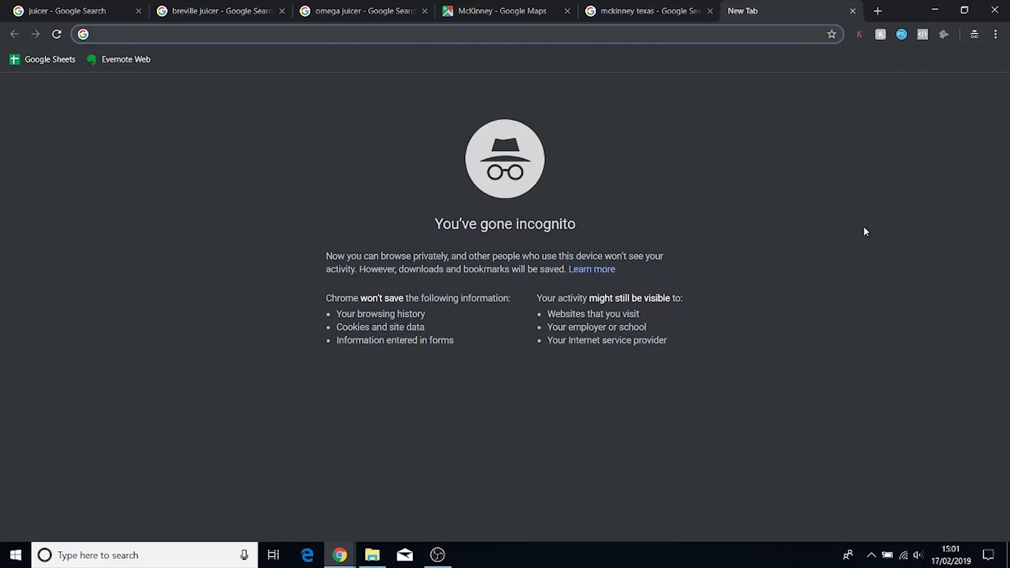
type("den")
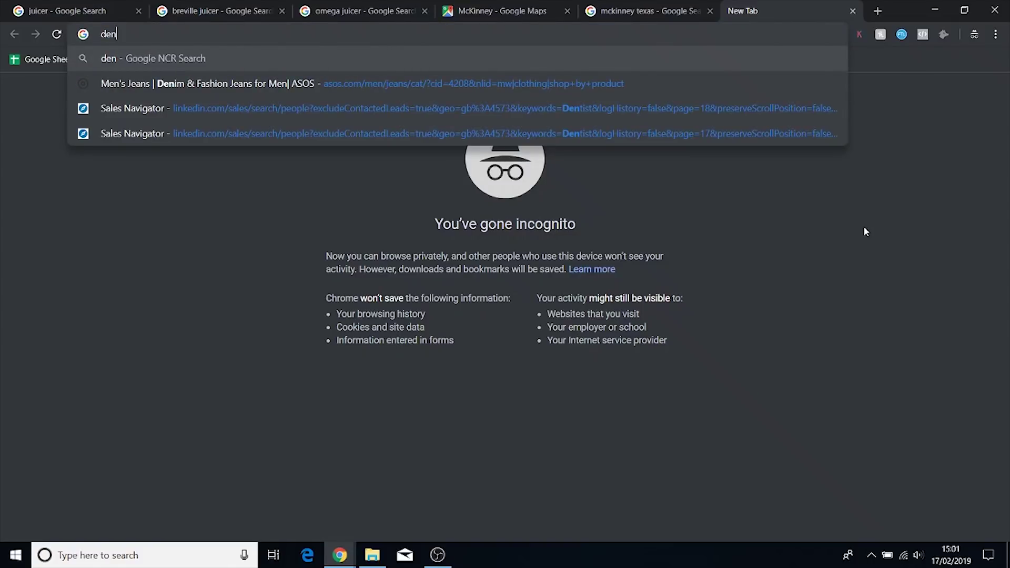
type("tist")
key("BackSpace")
key("BackSpace")
key("BackSpace")
key("BackSpace")
type("tist ")
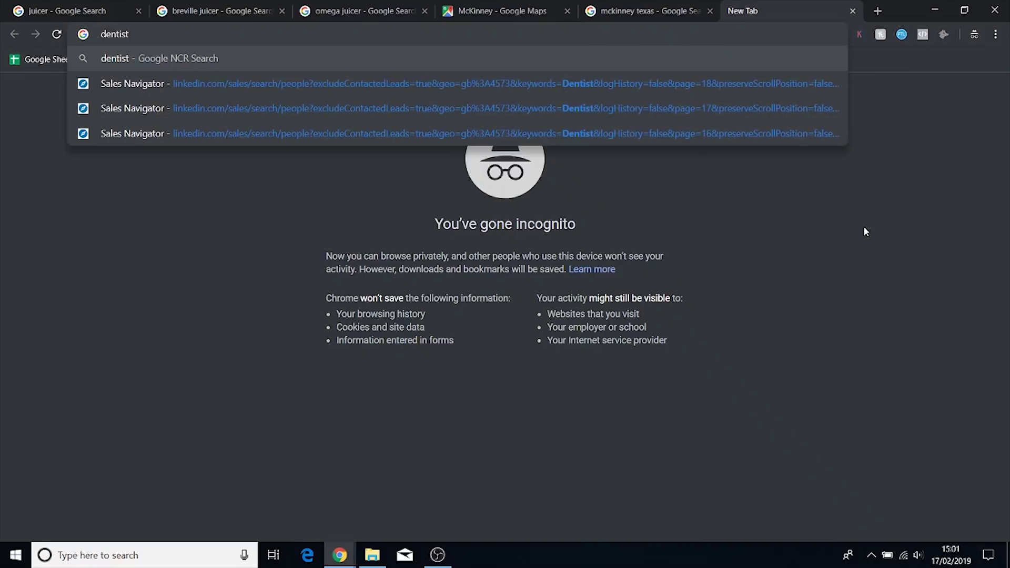
type("in mcki")
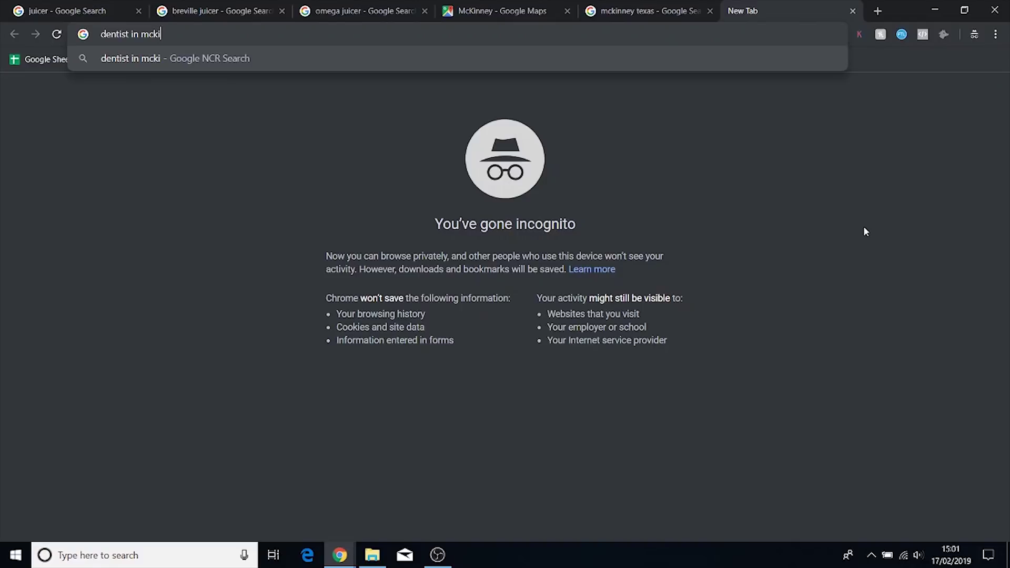
type("nney tx")
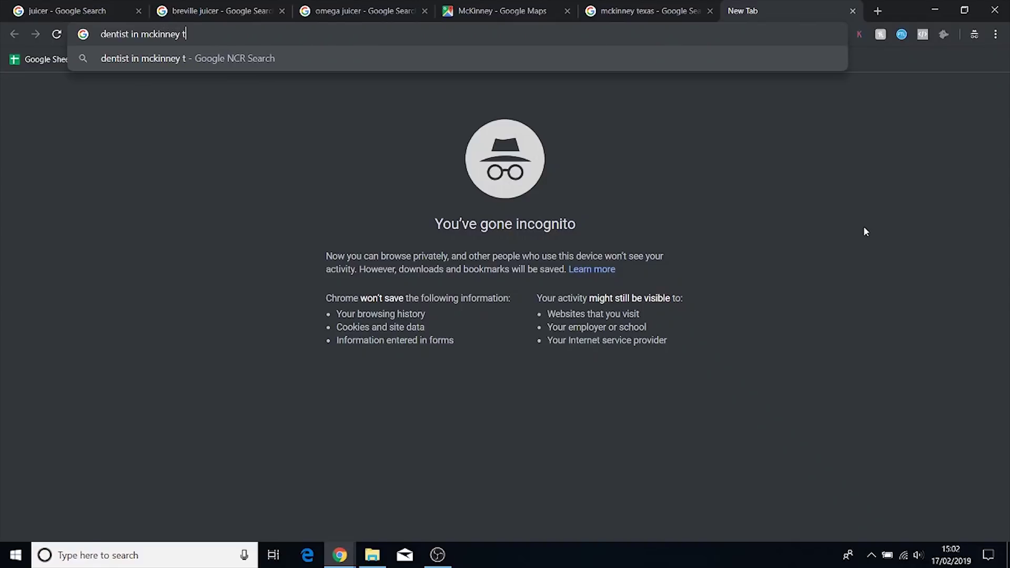
key("Return")
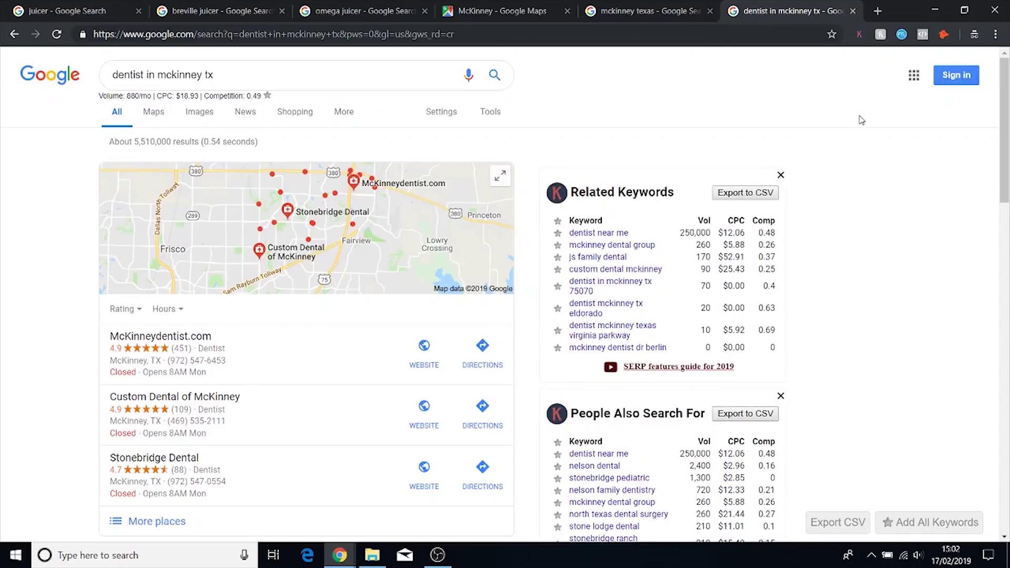
Review the "dentist in mckinney tx" results, including the local listings, organic sites and related keywords.
scroll(526, 171, "down", 3)
scroll(517, 170, "up", 3)
scroll(497, 150, "down", 5)
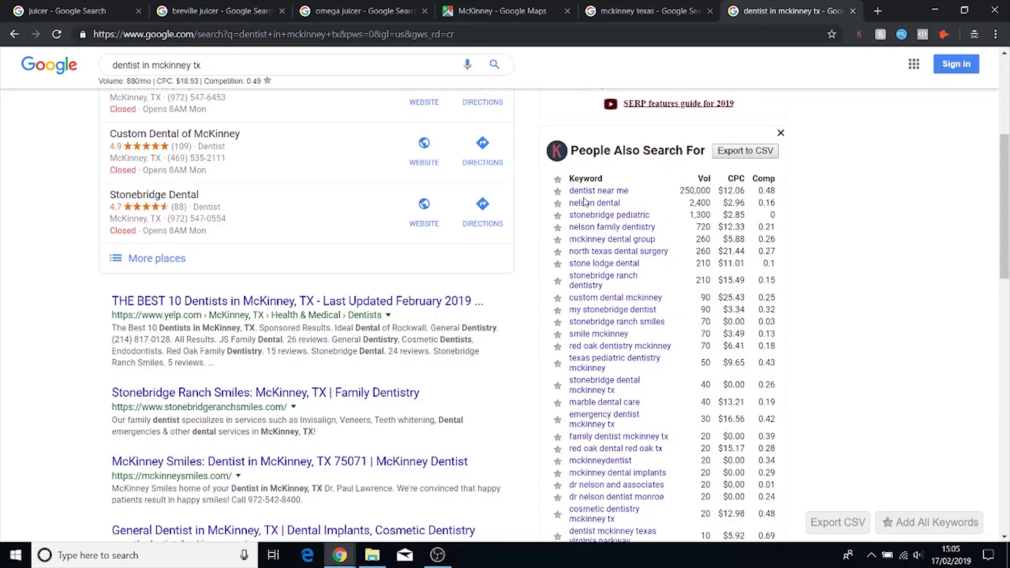
scroll(541, 176, "up", 5)
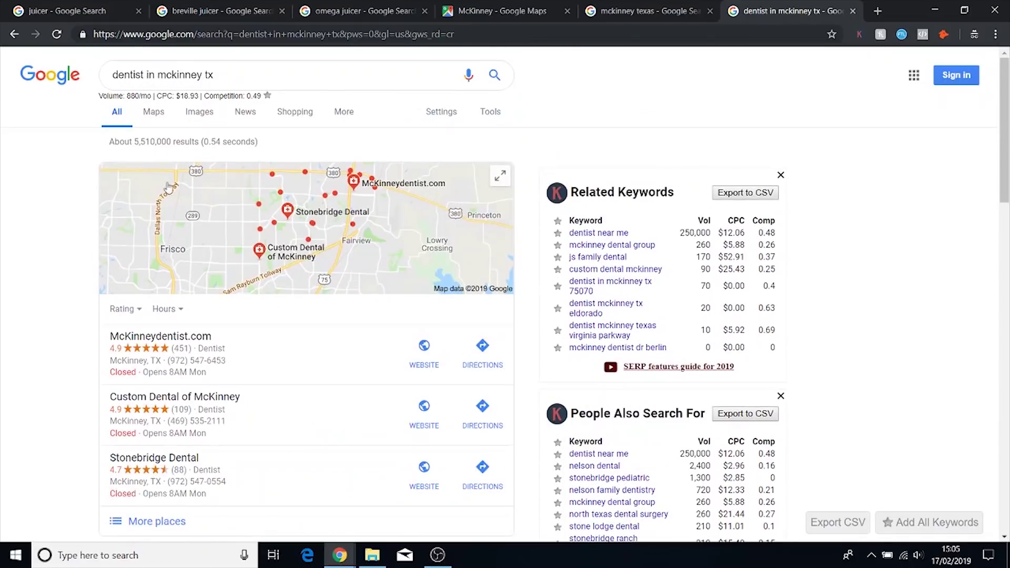
scroll(476, 252, "down", 6)
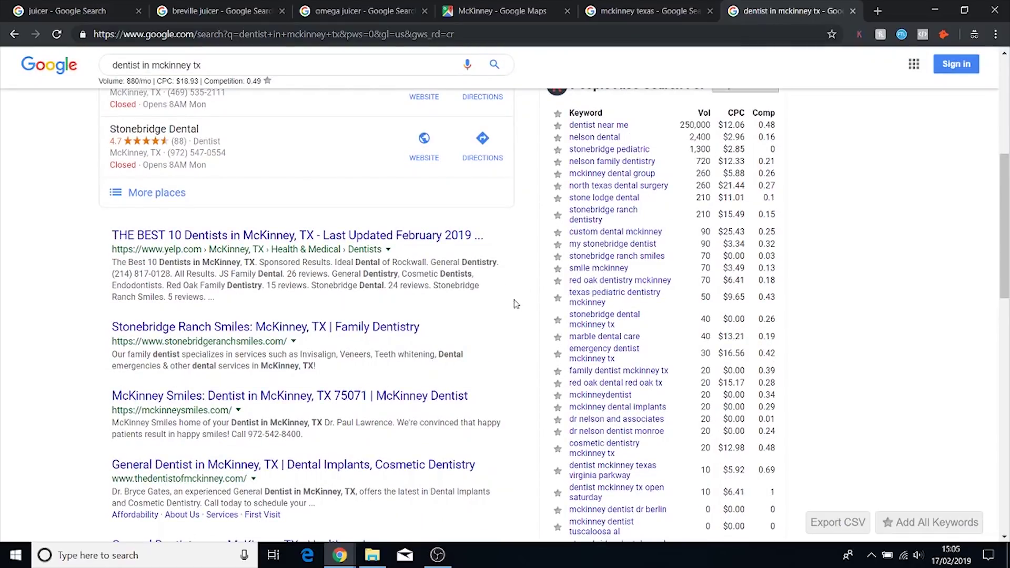
Copy the Stonebridge Ranch Smiles URL from the Google results and open its organic research report in SEMrush.
left_click_drag(288, 346, 115, 345)
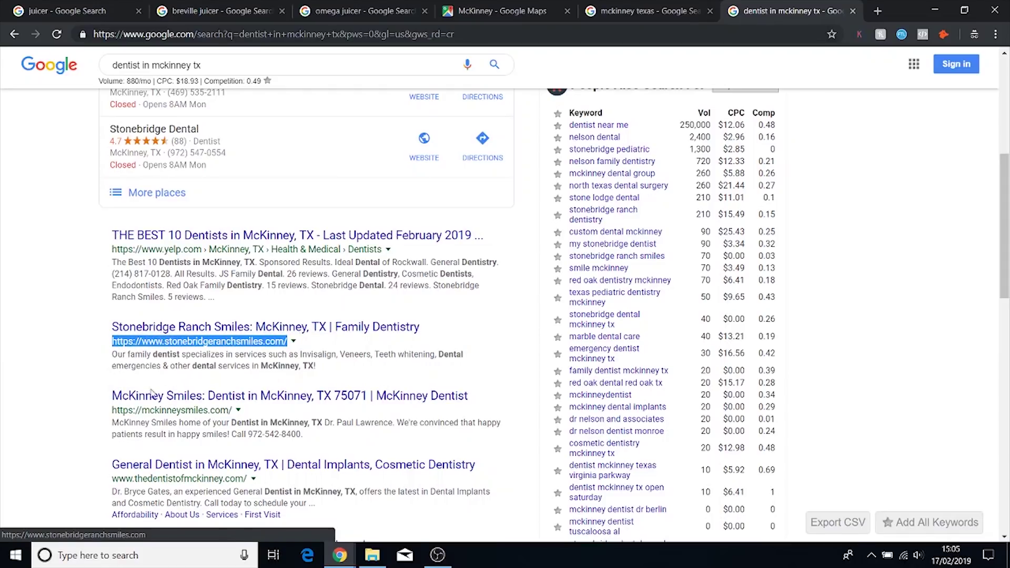
left_click(340, 555)
left_click(324, 515)
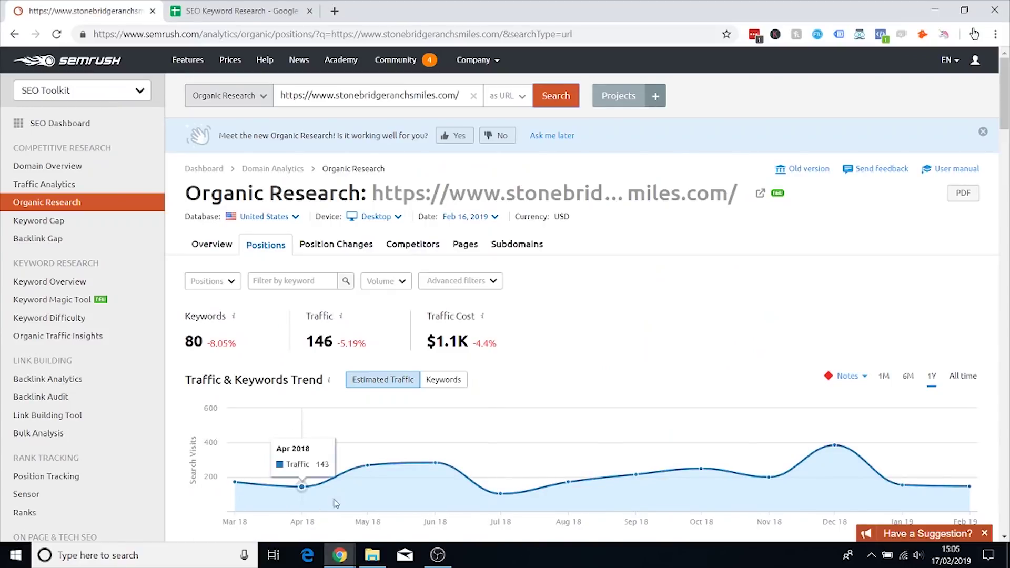
Examine the Stonebridge Ranch Smiles report's traffic trend and the keywords in its Organic Search Positions table.
scroll(464, 199, "down", 3)
scroll(464, 199, "down", 3)
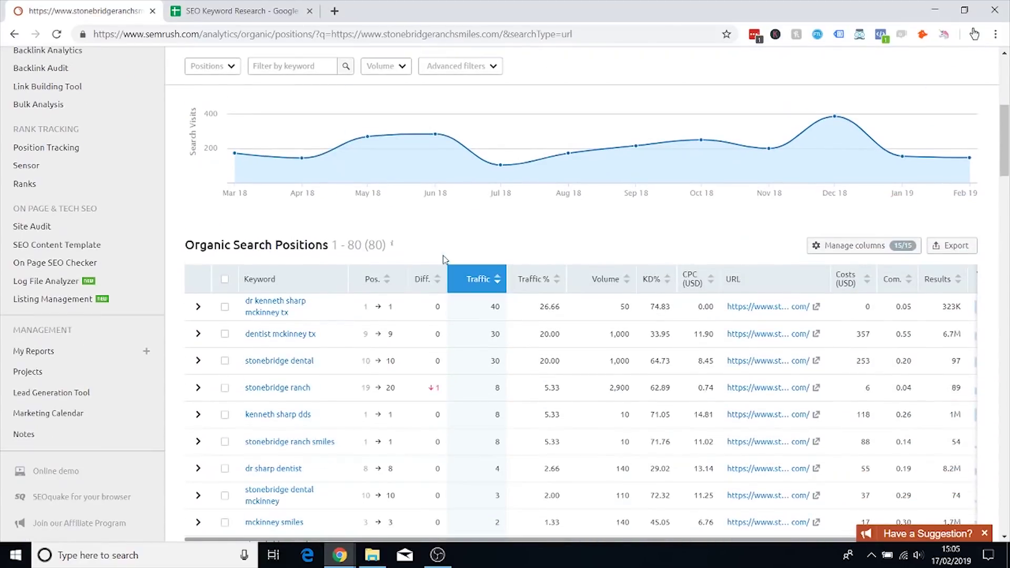
scroll(445, 261, "down", 3)
scroll(410, 243, "up", 10)
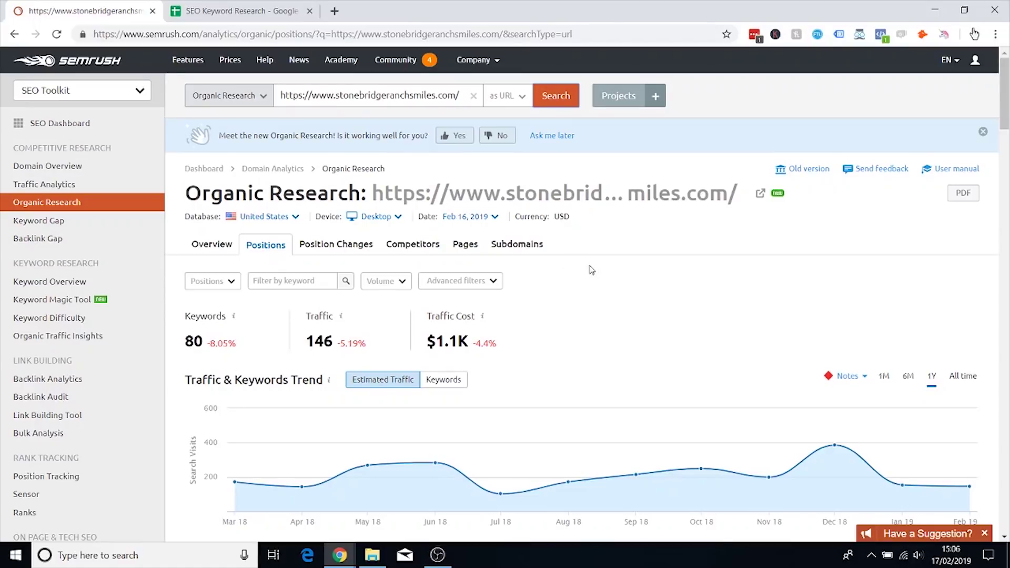
scroll(436, 318, "down", 2)
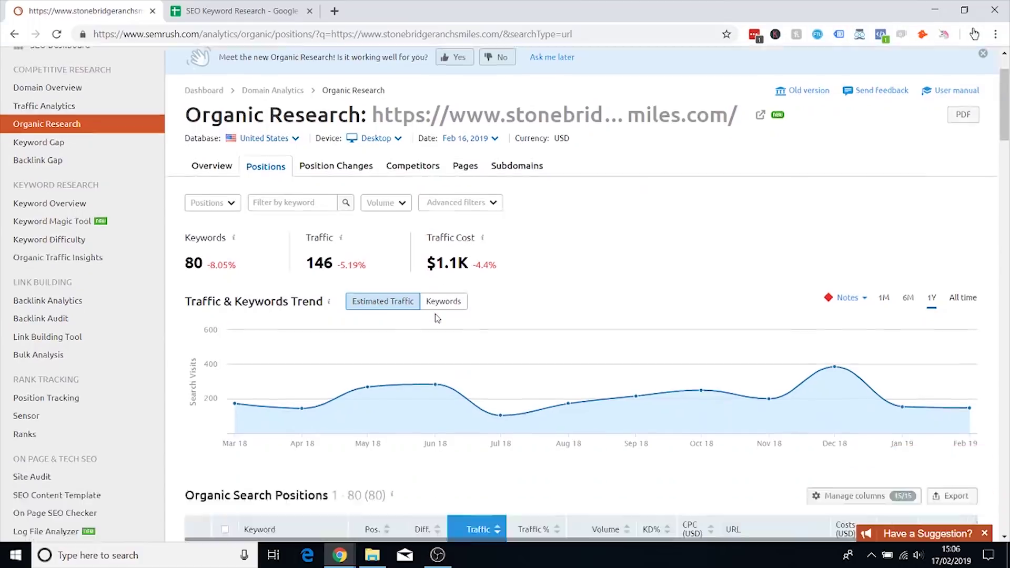
scroll(436, 318, "down", 7)
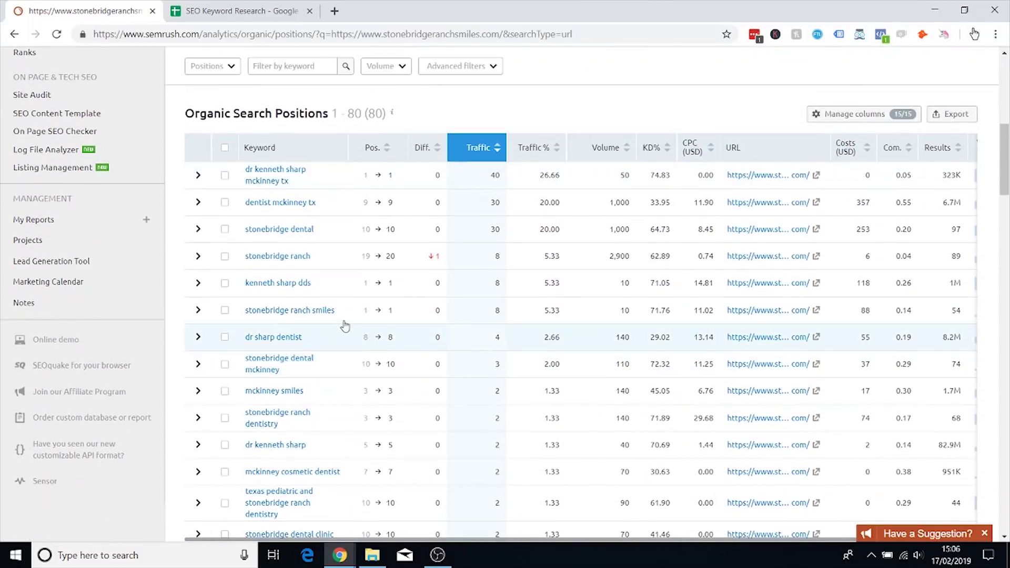
scroll(353, 237, "down", 3)
scroll(354, 270, "up", 3)
scroll(357, 275, "down", 4)
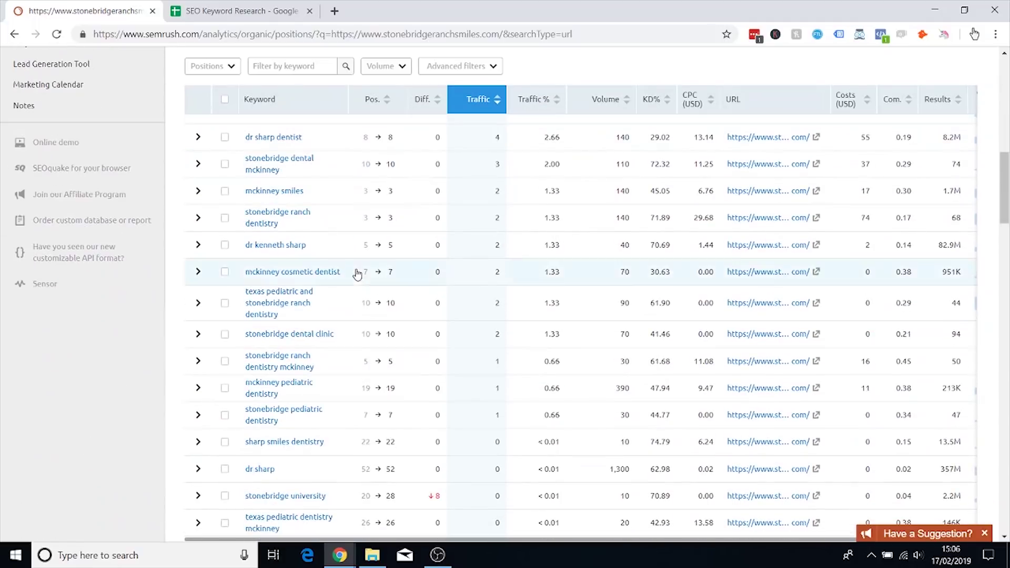
scroll(334, 341, "down", 4)
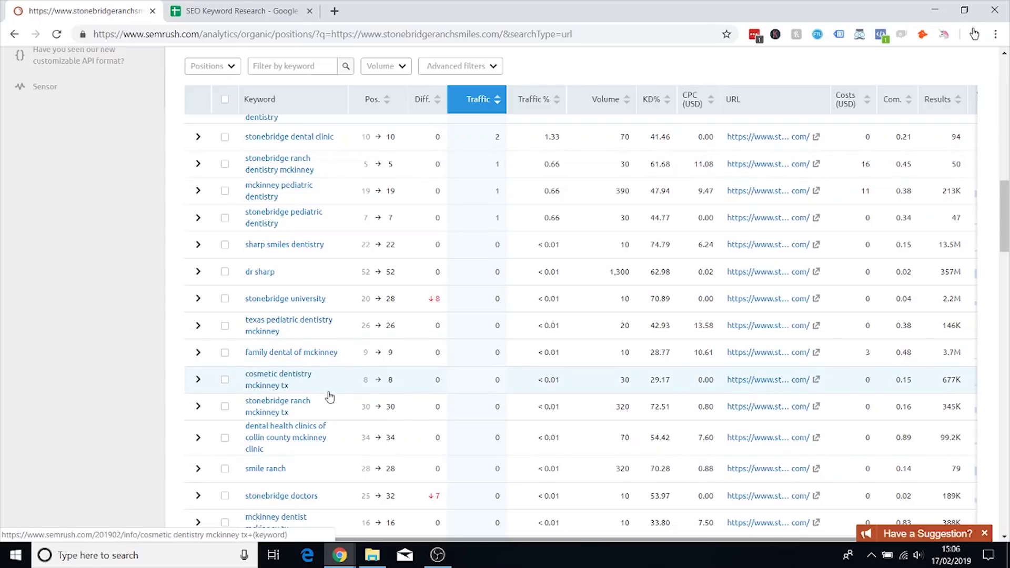
scroll(338, 378, "down", 1)
scroll(339, 360, "up", 15)
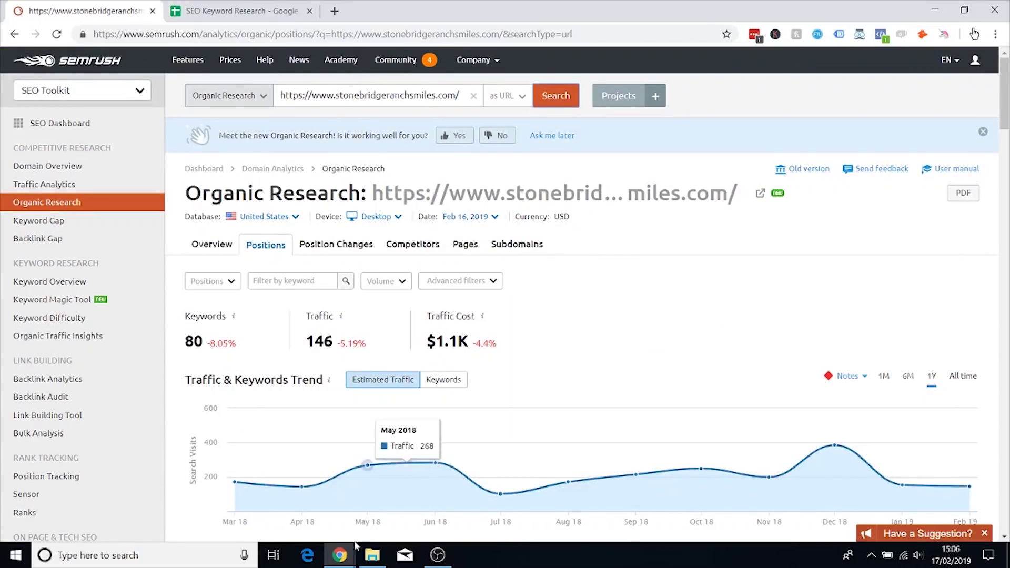
Check the monthly search volume of "dentist in mckinney tx" in the Google results, and return to the SEMrush report.
left_click(396, 521)
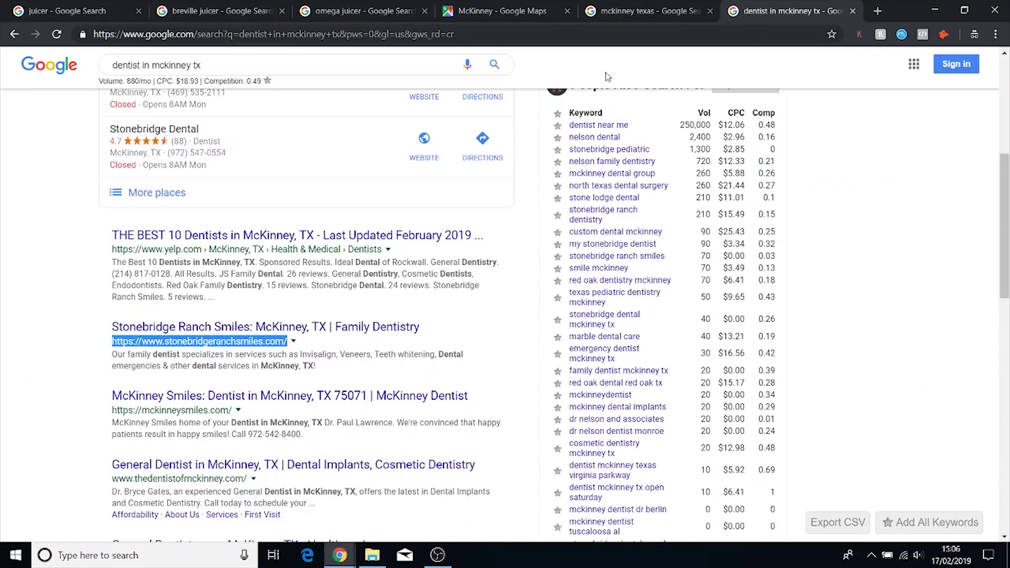
left_click(600, 7)
left_click(855, 6)
scroll(216, 106, "up", 6)
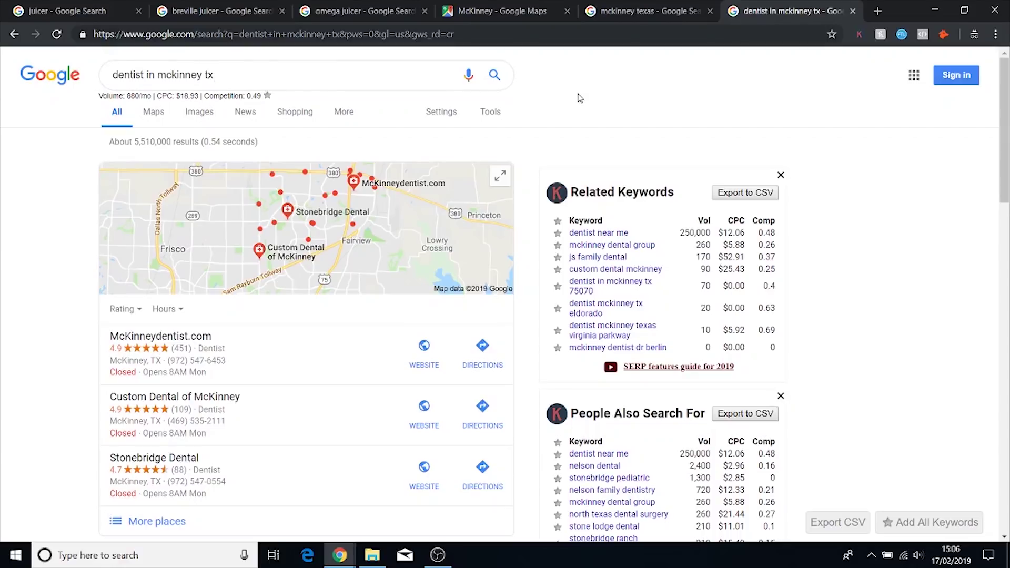
double_click(129, 96)
left_click(574, 104)
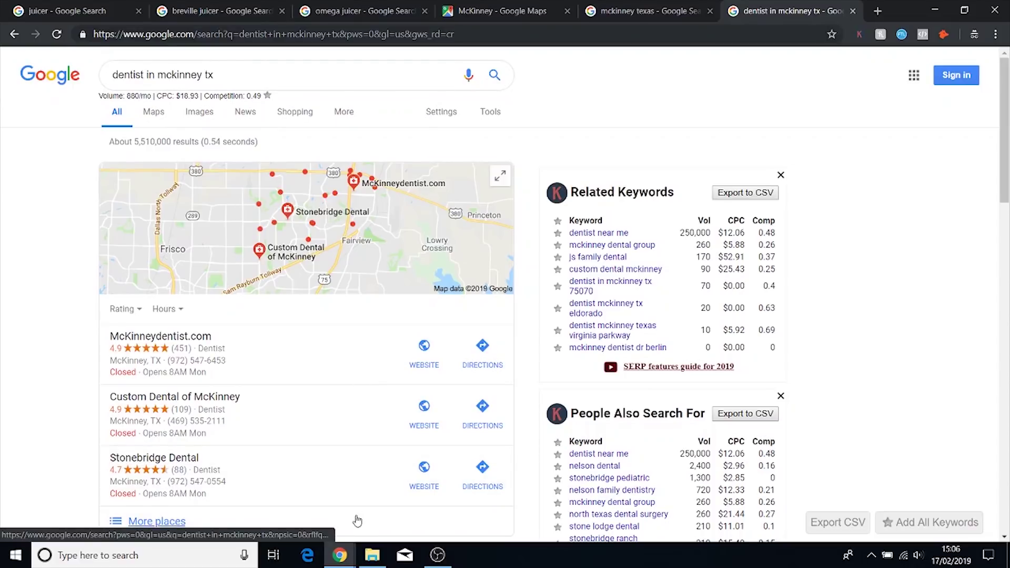
mouse_move(340, 555)
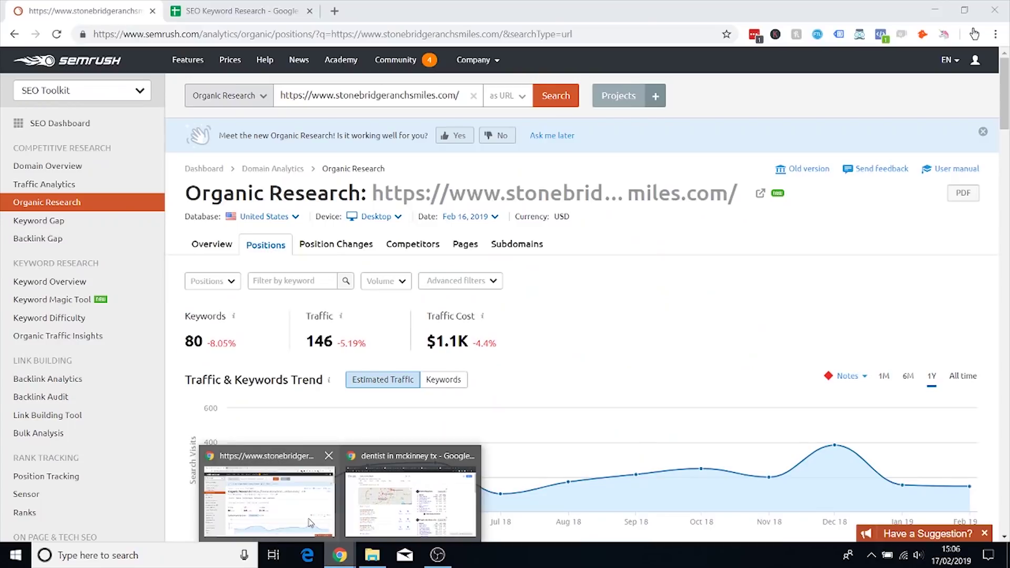
left_click(311, 523)
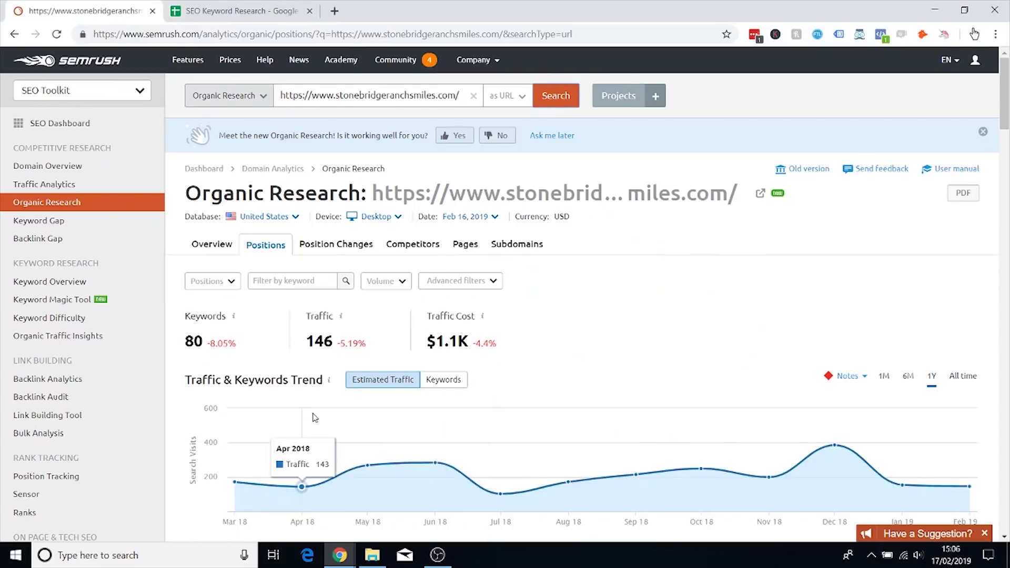
Glance through the Stonebridge Ranch Smiles keywords, and run a Google search for "dentist in new york".
scroll(314, 420, "down", 15)
scroll(317, 408, "up", 15)
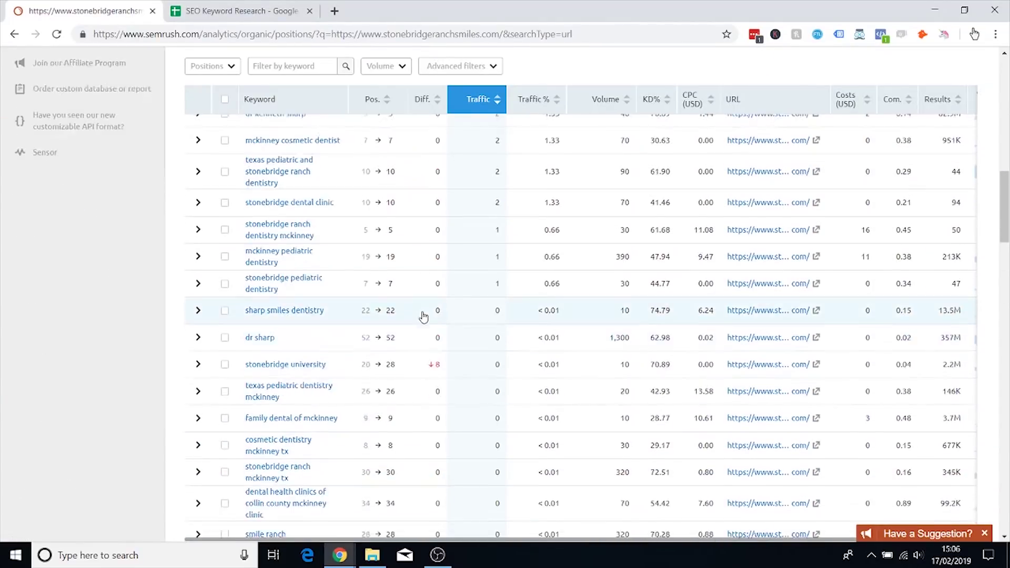
mouse_move(340, 555)
left_click(374, 510)
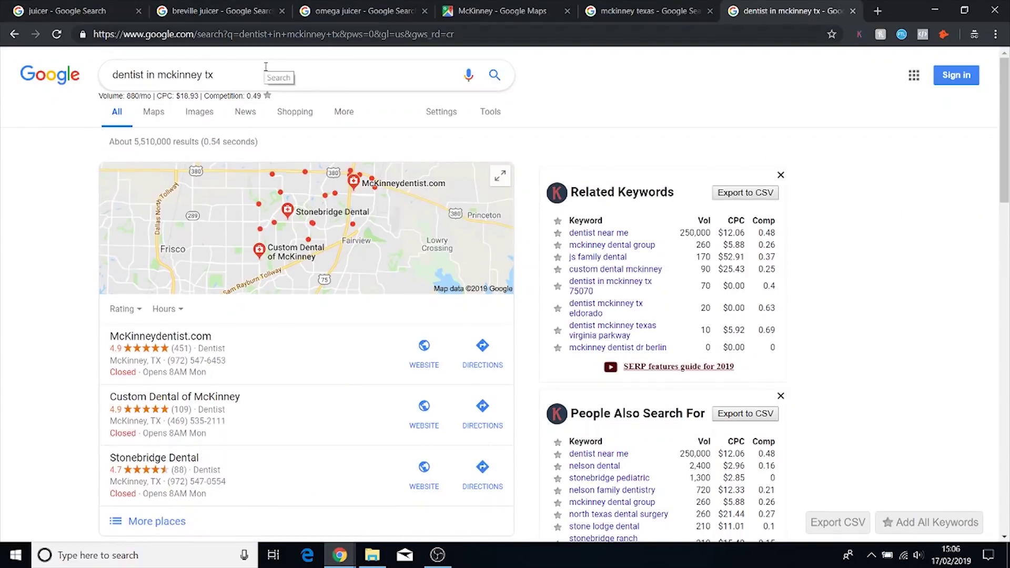
left_click_drag(216, 74, 160, 69)
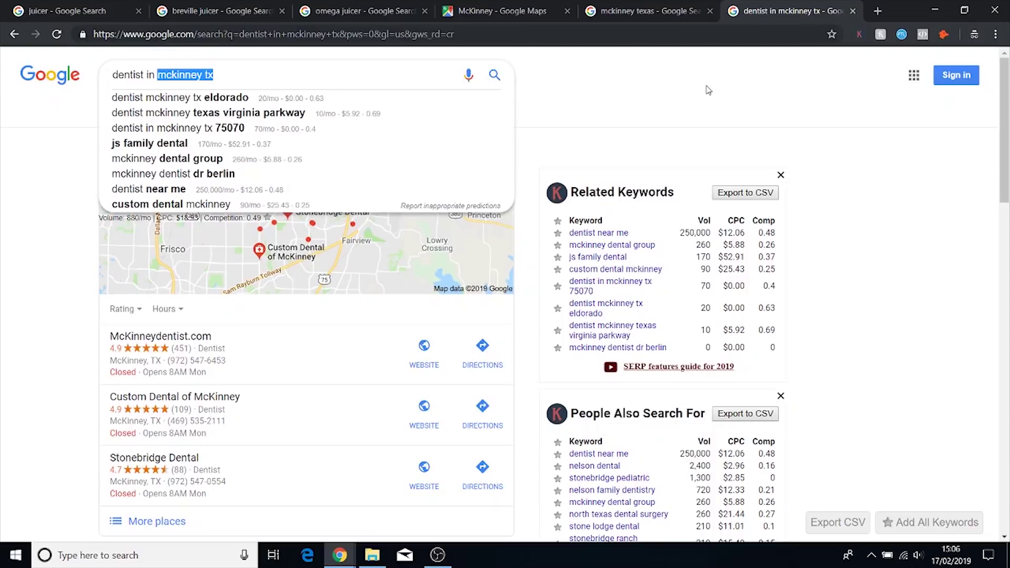
key("BackSpace")
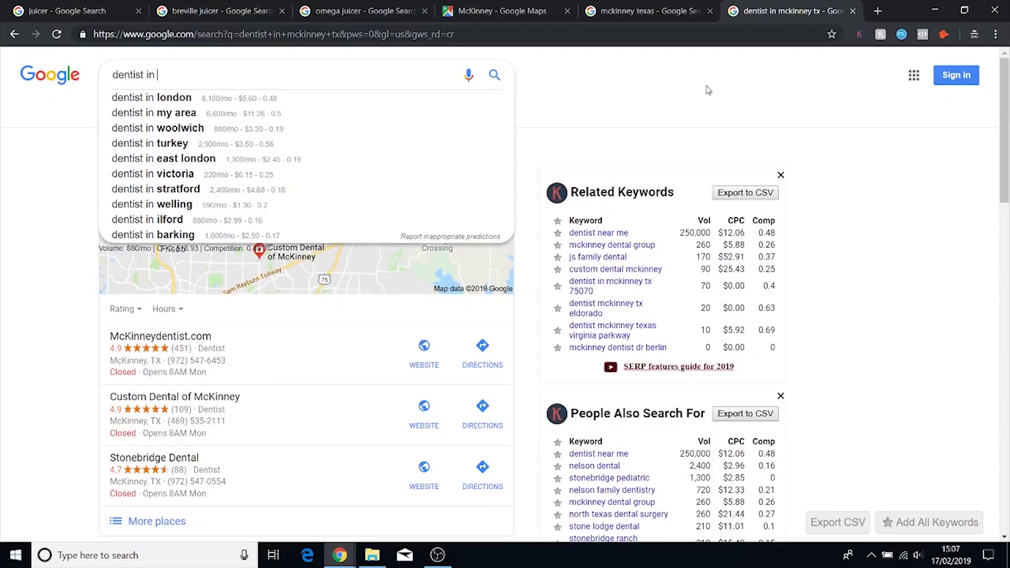
type("new y")
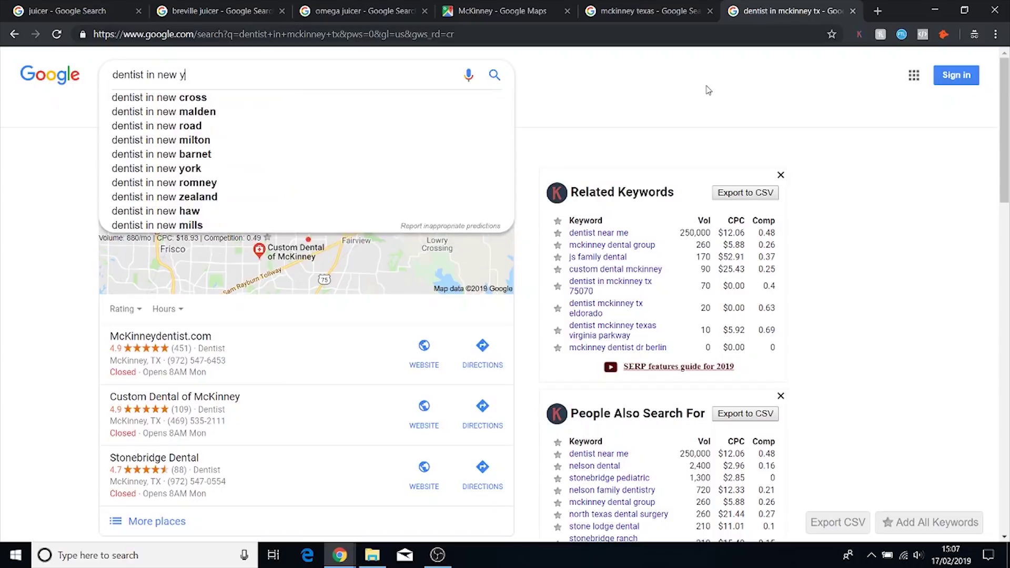
type("ork")
key("Return")
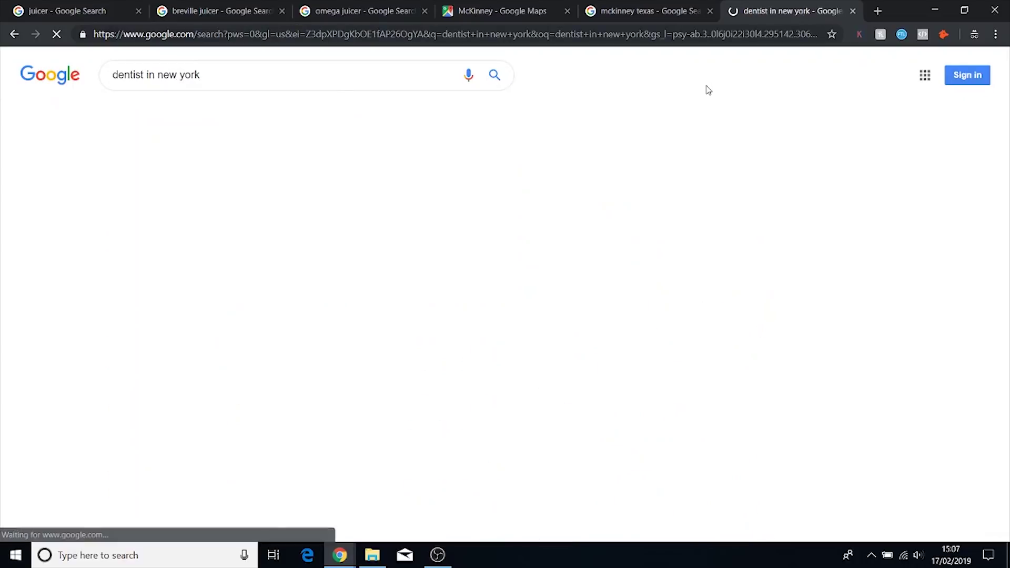
Review the "dentist in new york" results, including the local listings, directory pages and individual dental practice sites.
scroll(391, 253, "down", 1)
scroll(395, 258, "down", 5)
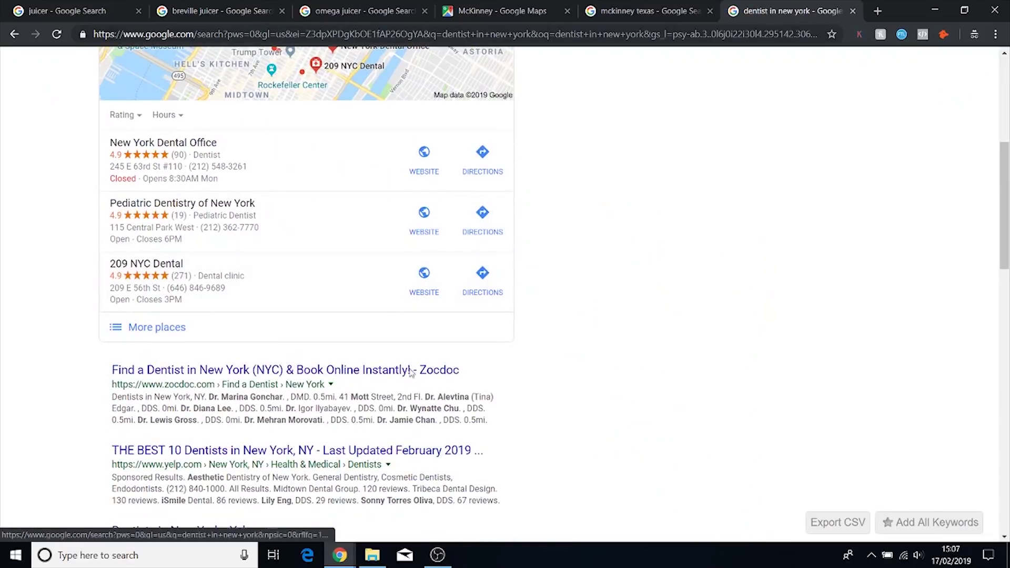
scroll(403, 390, "down", 1)
scroll(403, 390, "down", 2)
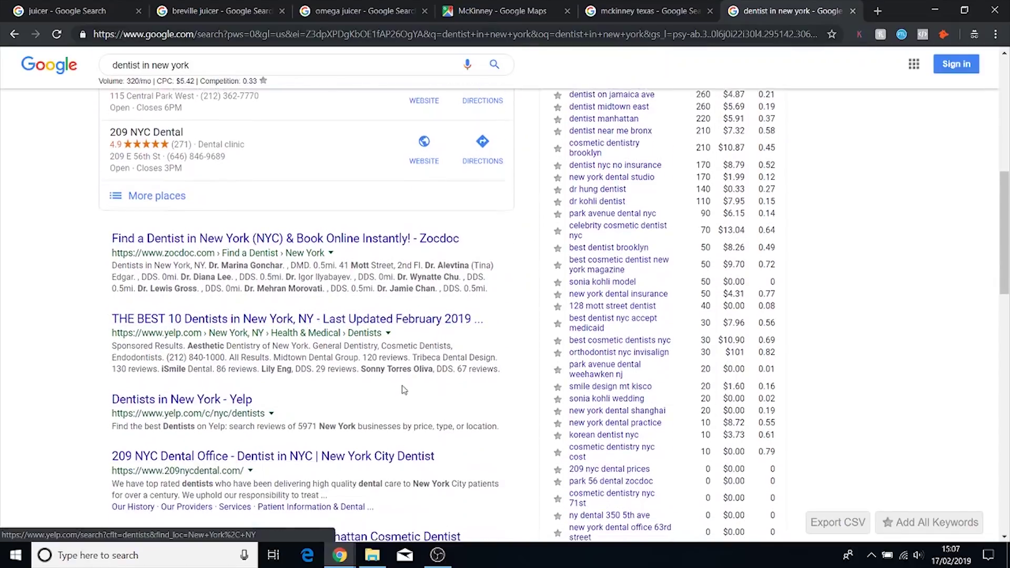
scroll(403, 390, "up", 1)
scroll(403, 390, "down", 2)
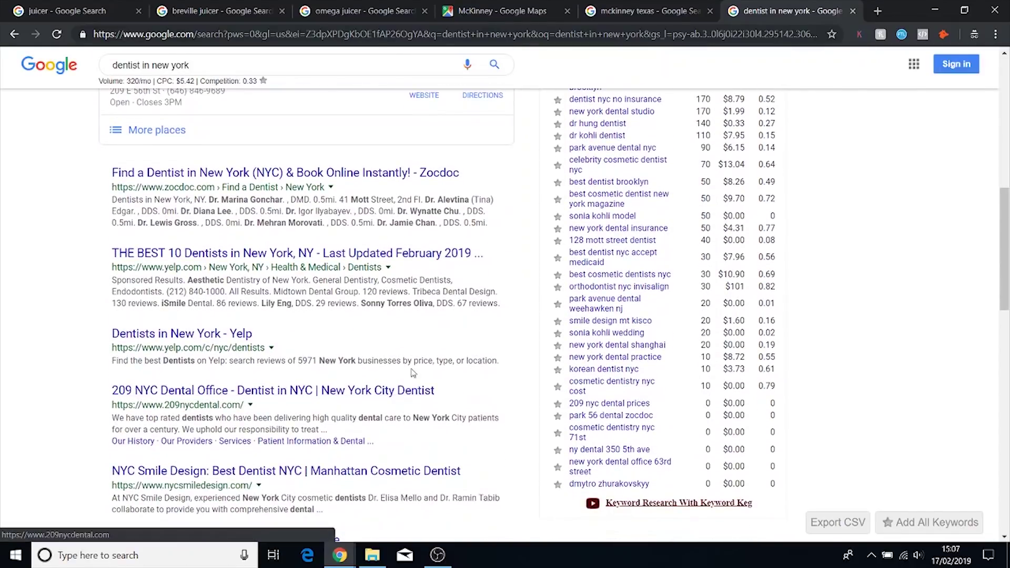
scroll(412, 363, "down", 2)
scroll(394, 387, "up", 3)
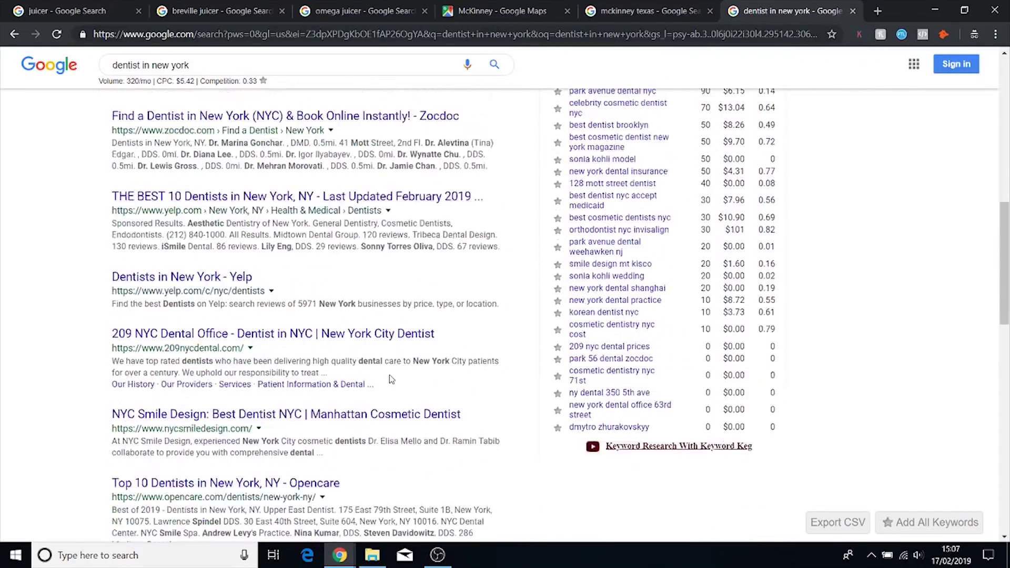
scroll(318, 310, "down", 1)
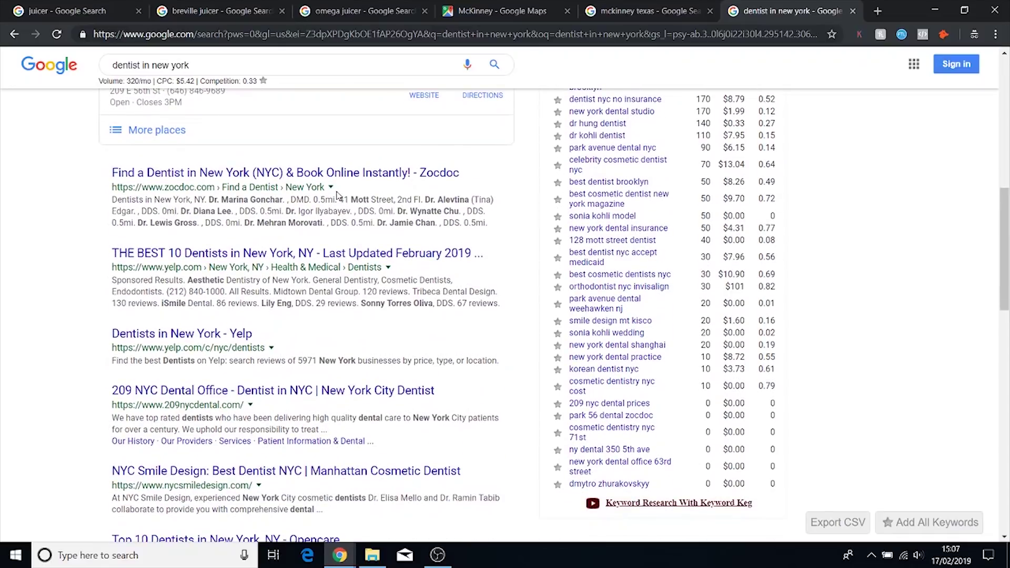
scroll(339, 196, "down", 2)
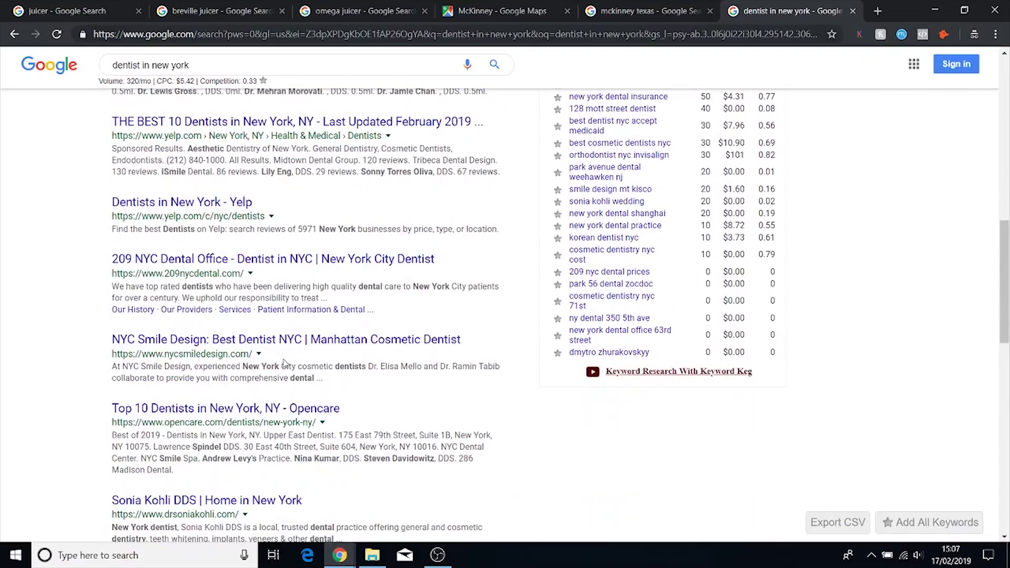
Open the NYC Smile Design result in a new tab, copy its URL, and run an organic research report on it in SEMrush.
right_click(262, 341)
left_click(305, 351)
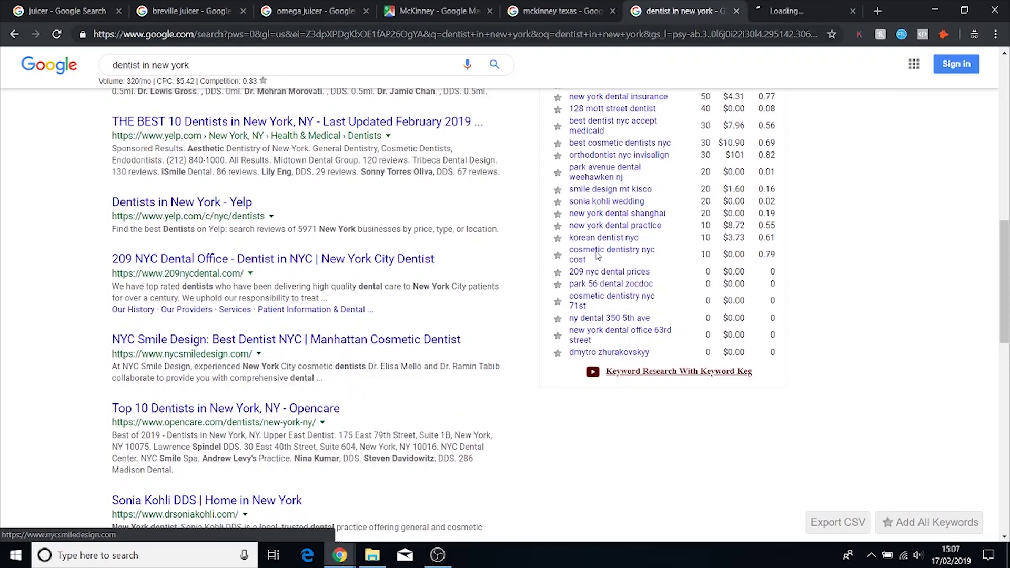
key("ctrl+Tab")
left_click(209, 36)
key("ctrl+c")
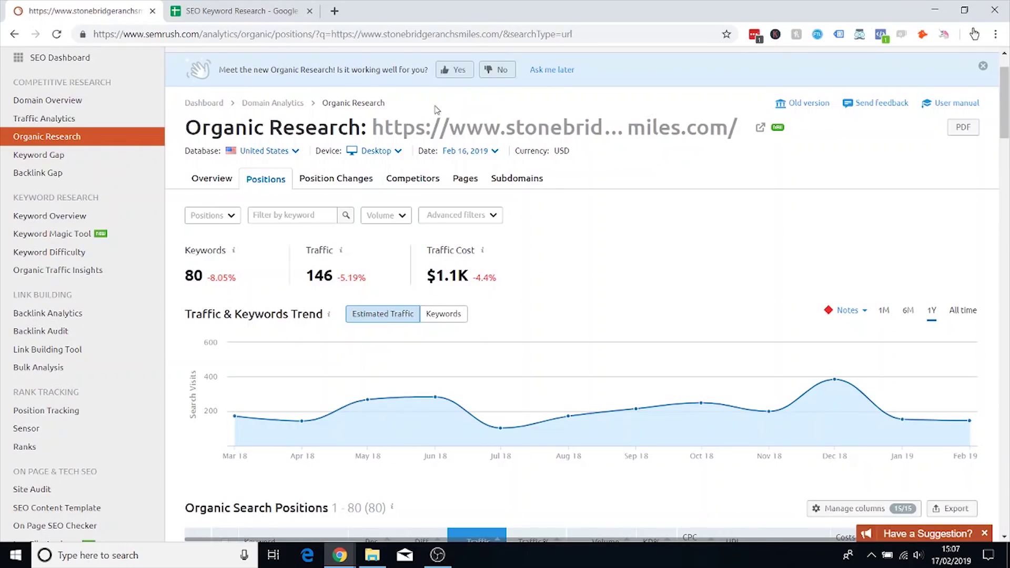
scroll(435, 109, "up", 2)
triple_click(363, 95)
key("ctrl+v")
key("Return")
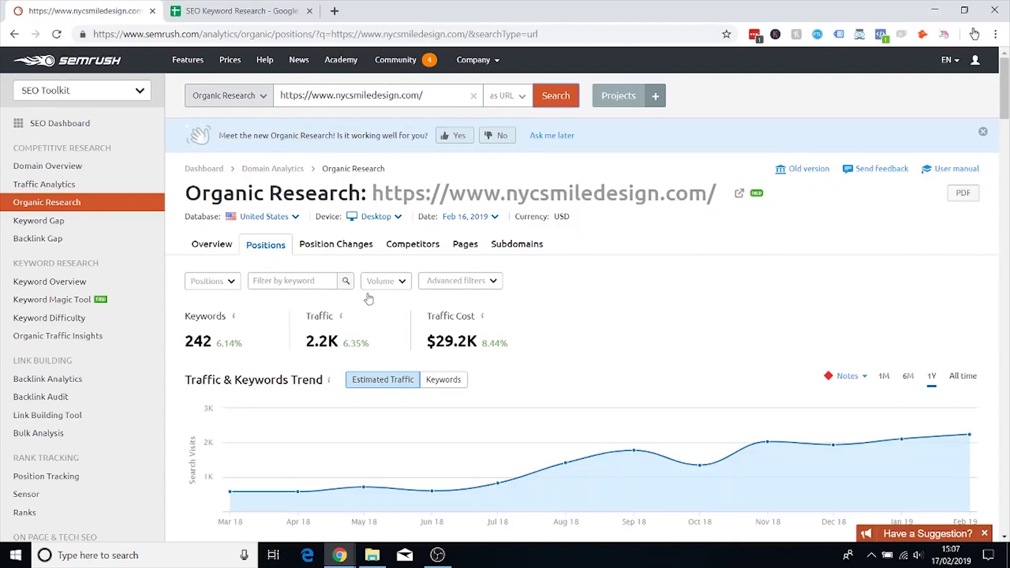
Examine the NYC Smile Design report's traffic trend and the keywords in its Organic Search Positions table.
scroll(368, 298, "down", 5)
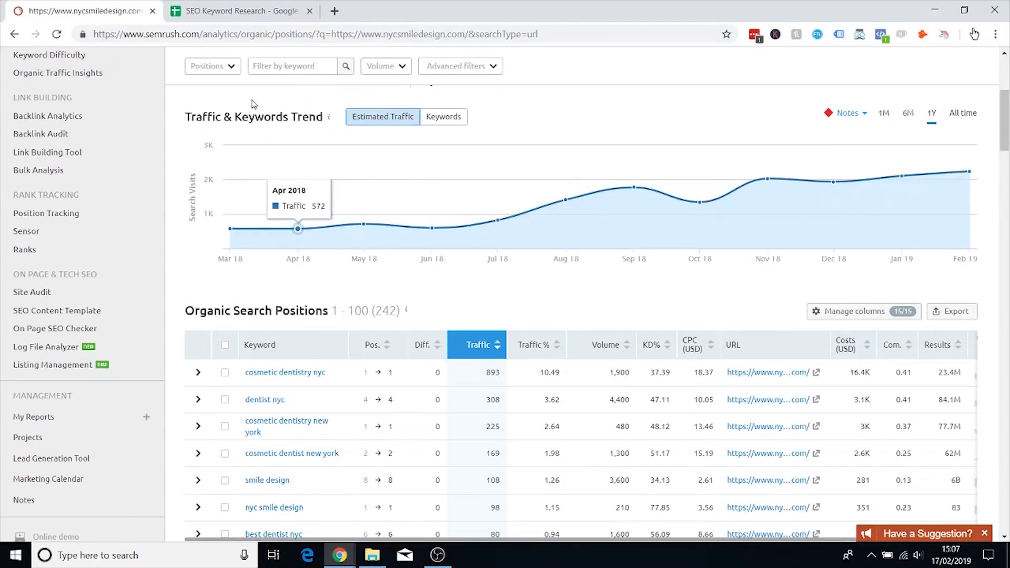
scroll(323, 263, "up", 5)
scroll(338, 272, "down", 6)
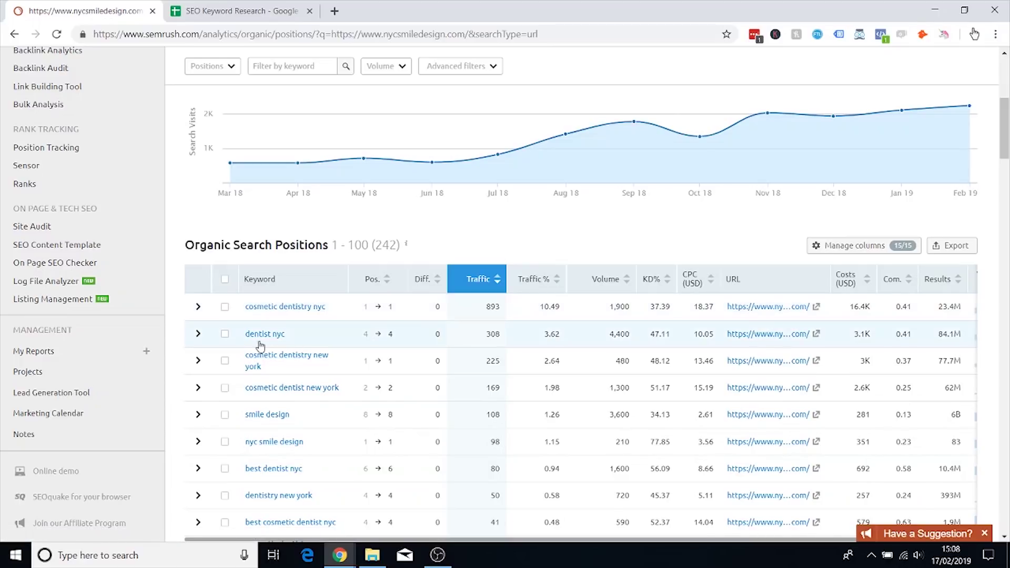
scroll(318, 354, "down", 1)
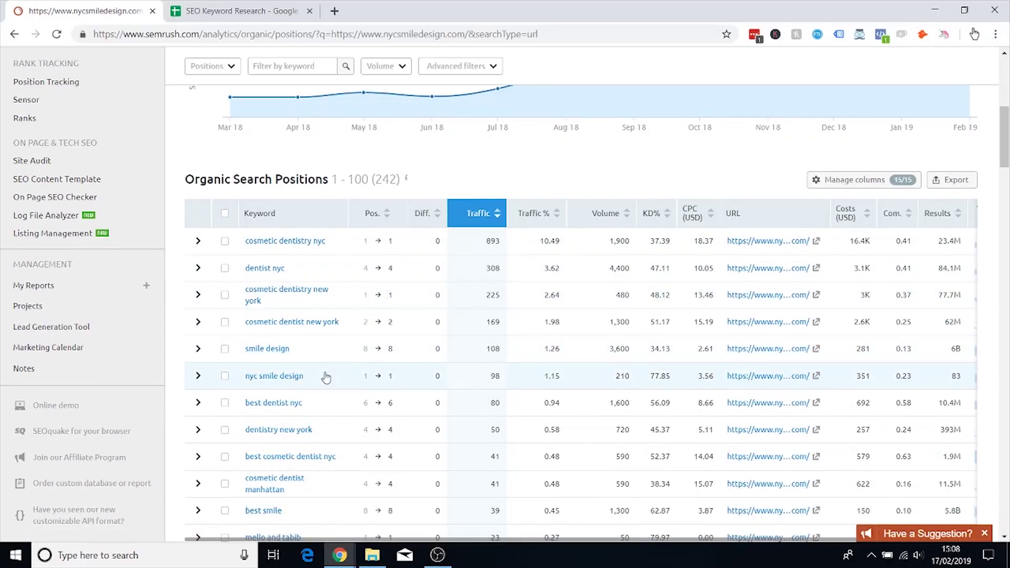
scroll(326, 377, "down", 1)
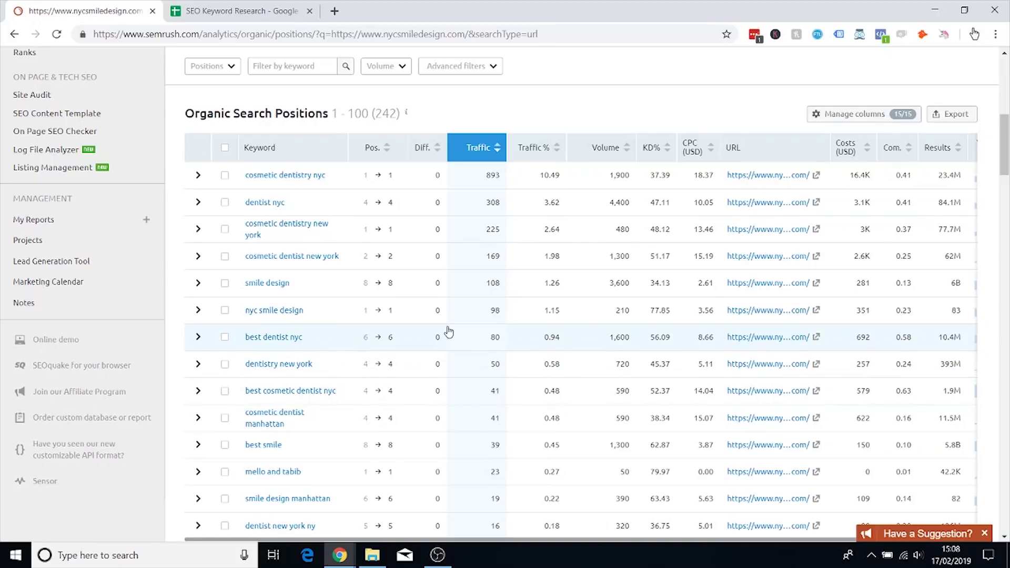
scroll(449, 332, "down", 7)
scroll(431, 284, "down", 2)
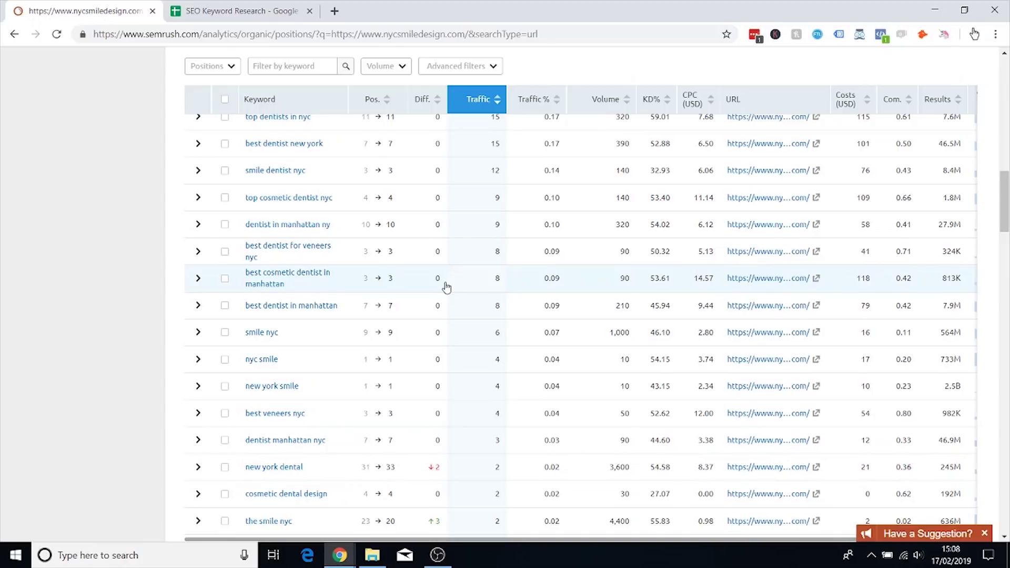
scroll(447, 287, "up", 10)
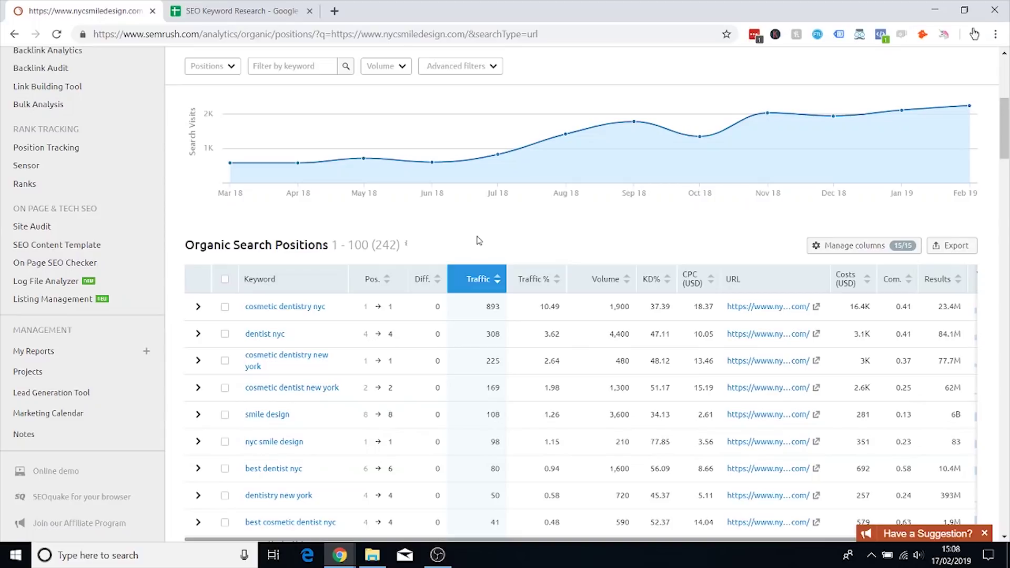
Open the Excel export options for all of NYC Smile Design's organic keywords, and switch to the SEO Keyword Research spreadsheet.
left_click(953, 245)
left_click(818, 401)
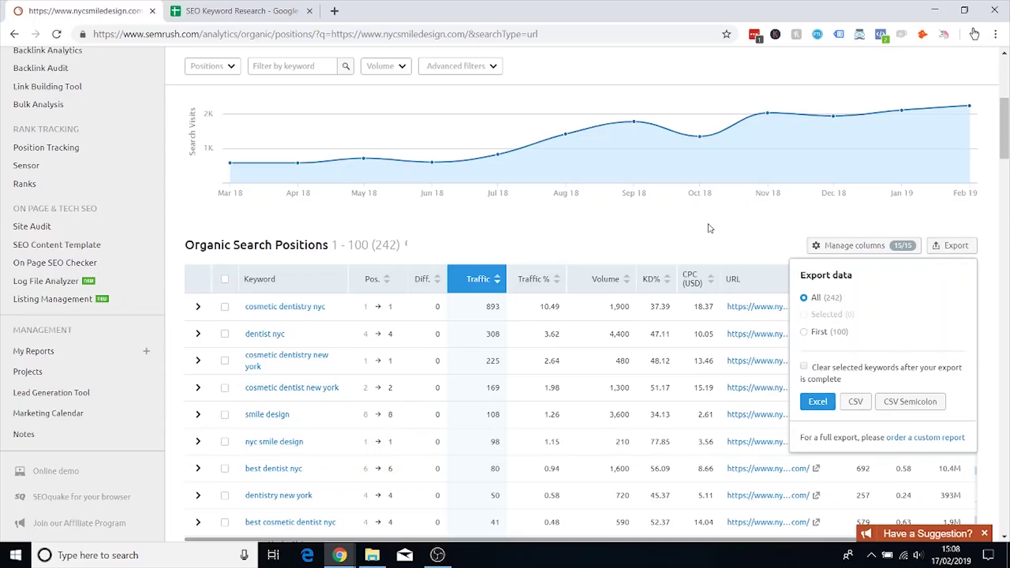
left_click(280, 8)
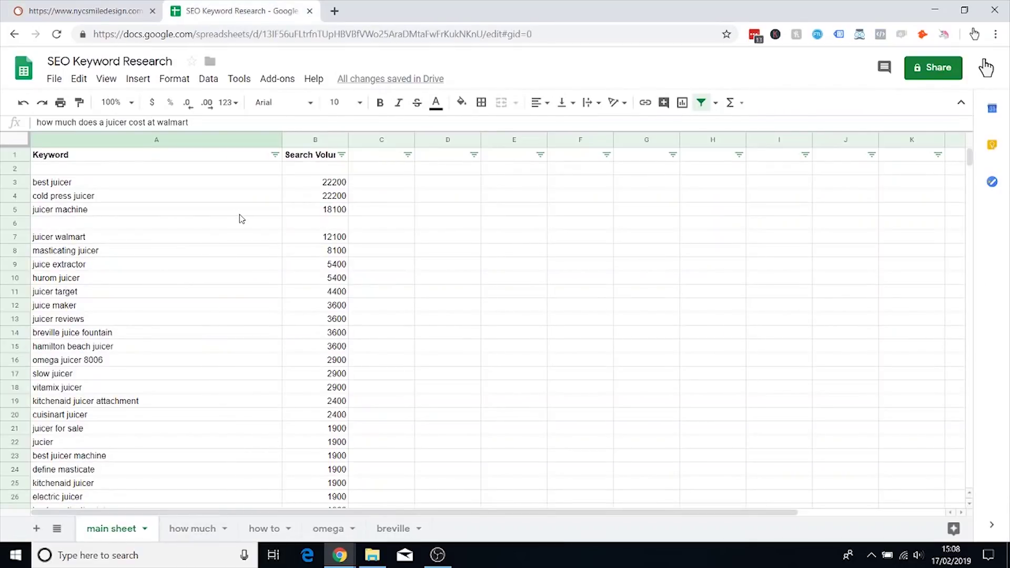
Return to the NYC Smile Design report in SEMrush and examine its keywords for service phrases reusable in another city.
left_click(341, 553)
left_click(383, 529)
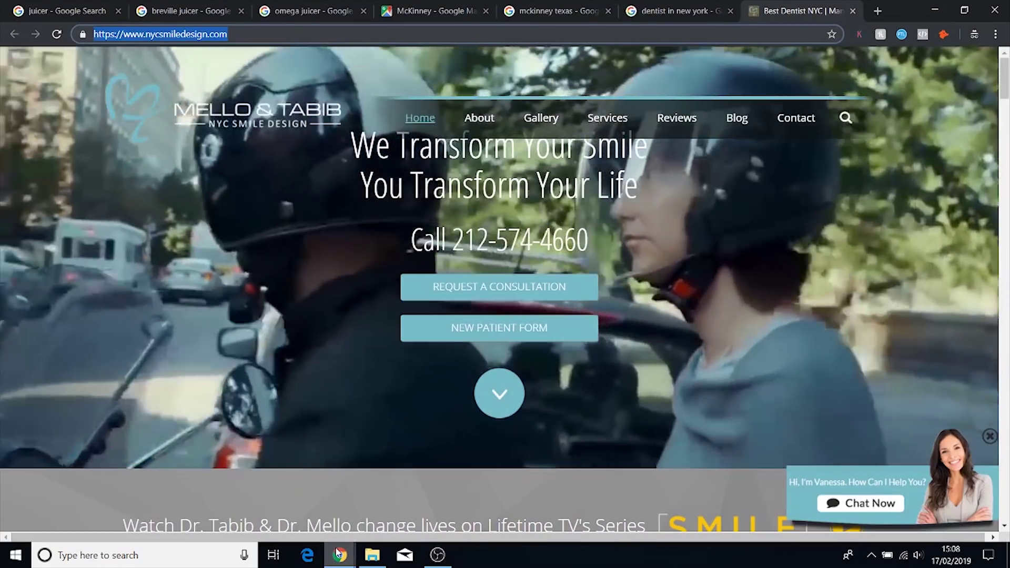
mouse_move(340, 554)
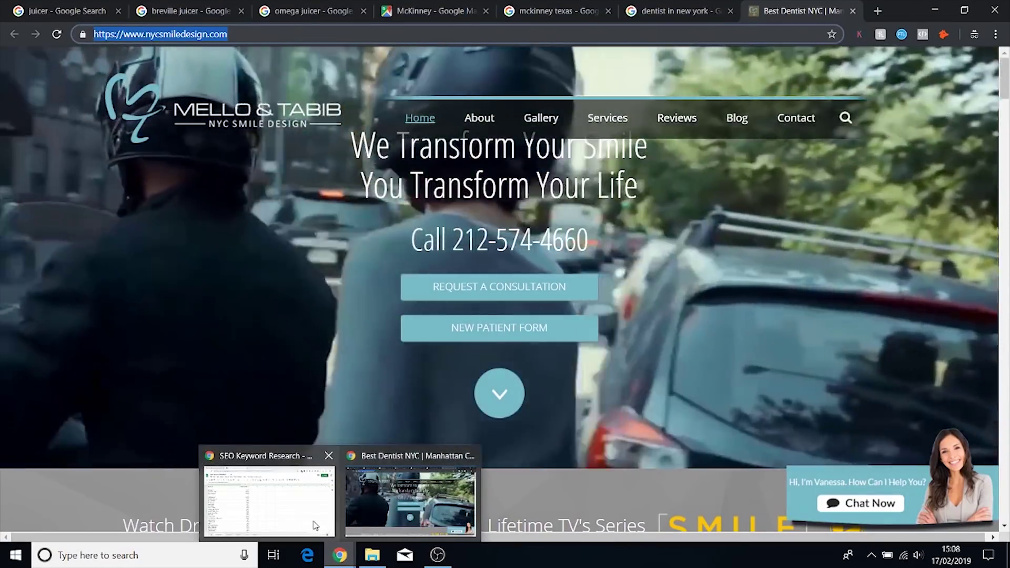
mouse_move(315, 525)
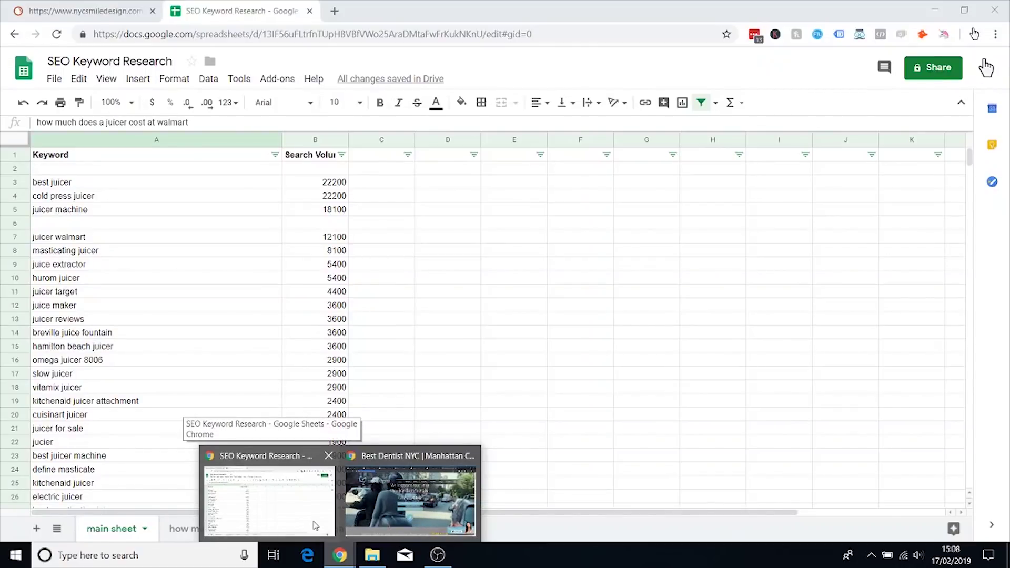
left_click(315, 525)
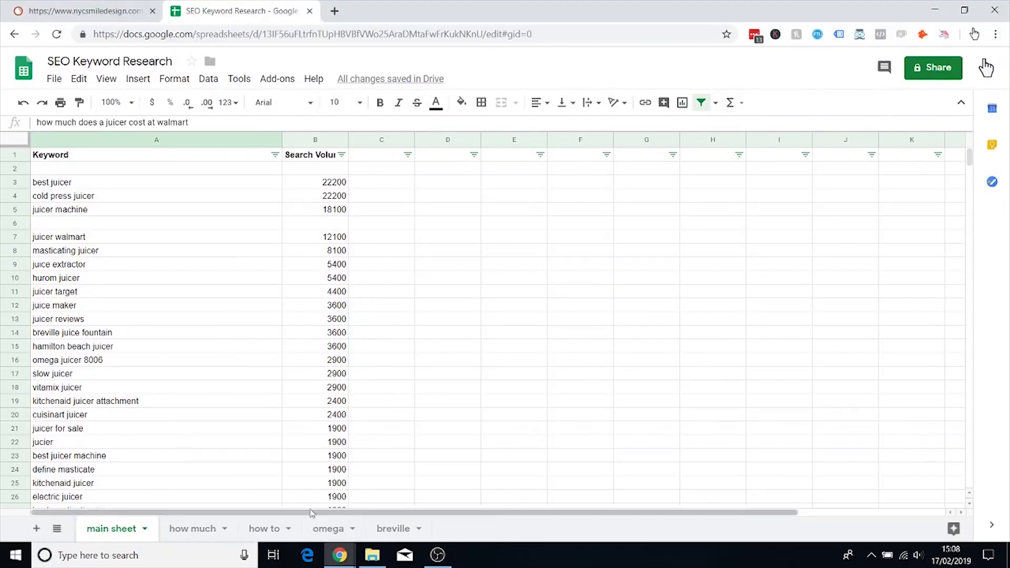
left_click(84, 10)
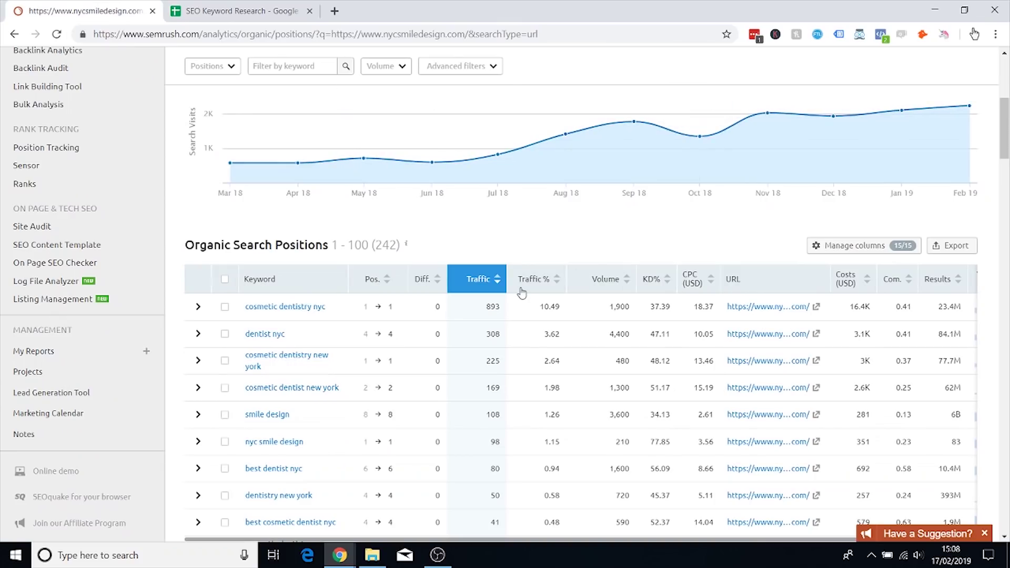
scroll(548, 295, "down", 2)
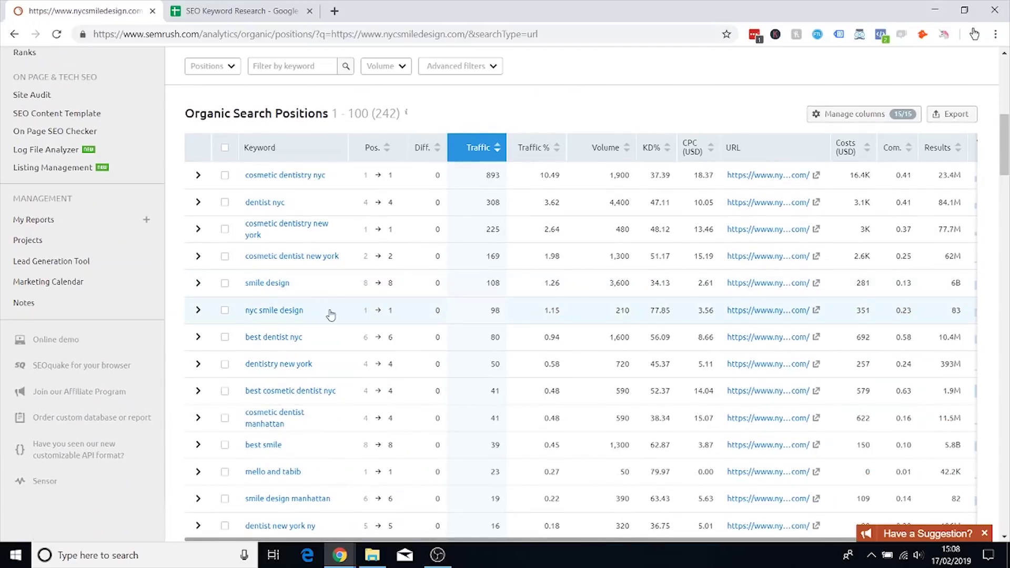
scroll(331, 310, "down", 1)
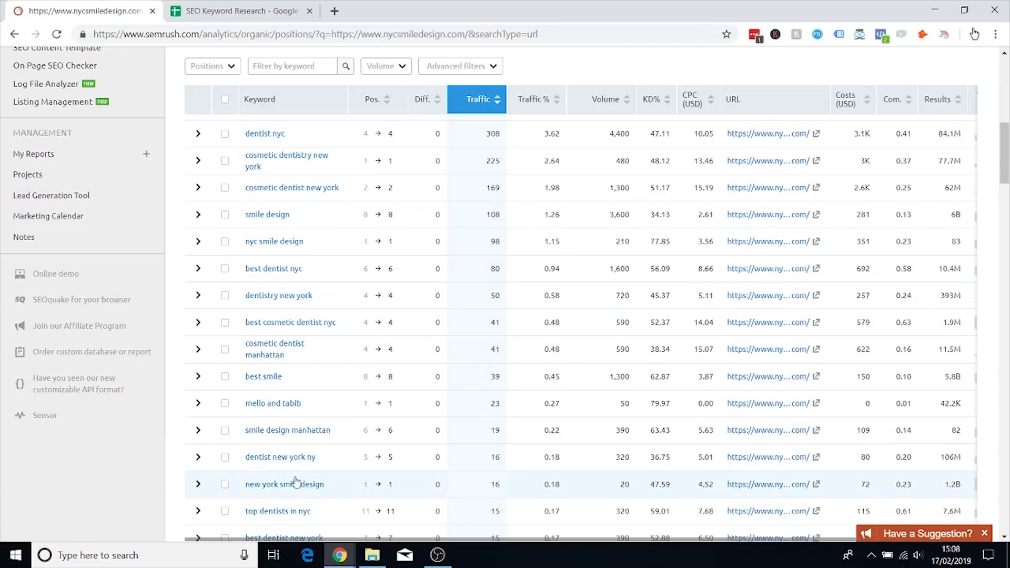
scroll(374, 367, "down", 2)
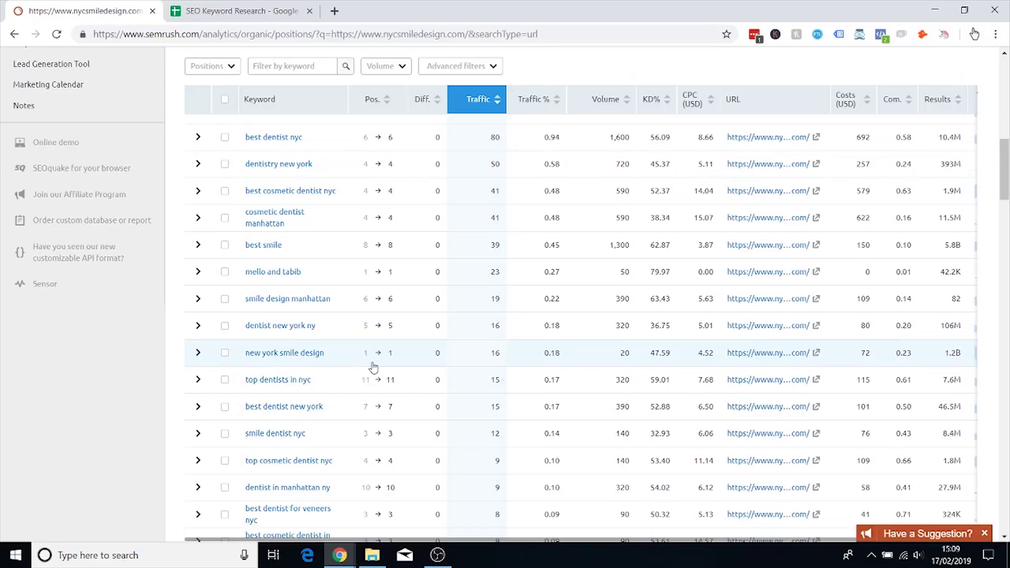
scroll(373, 367, "up", 4)
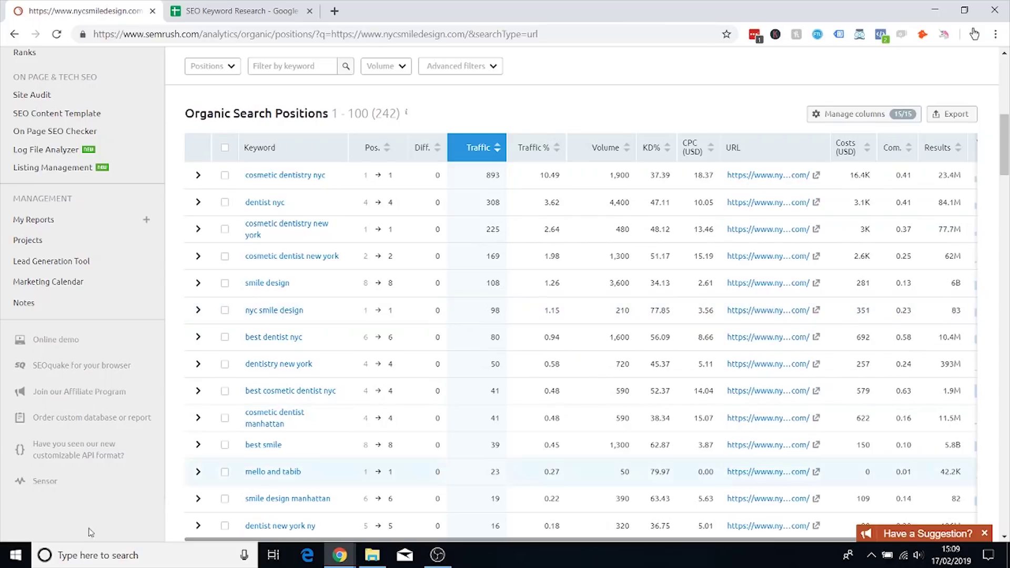
Open a blank Notepad document and list the phrases cosmetic dentistry, dentist, best dentist, dentist in, best veneers and teeth cleaning.
key("super")
type("notepad")
key("Return")
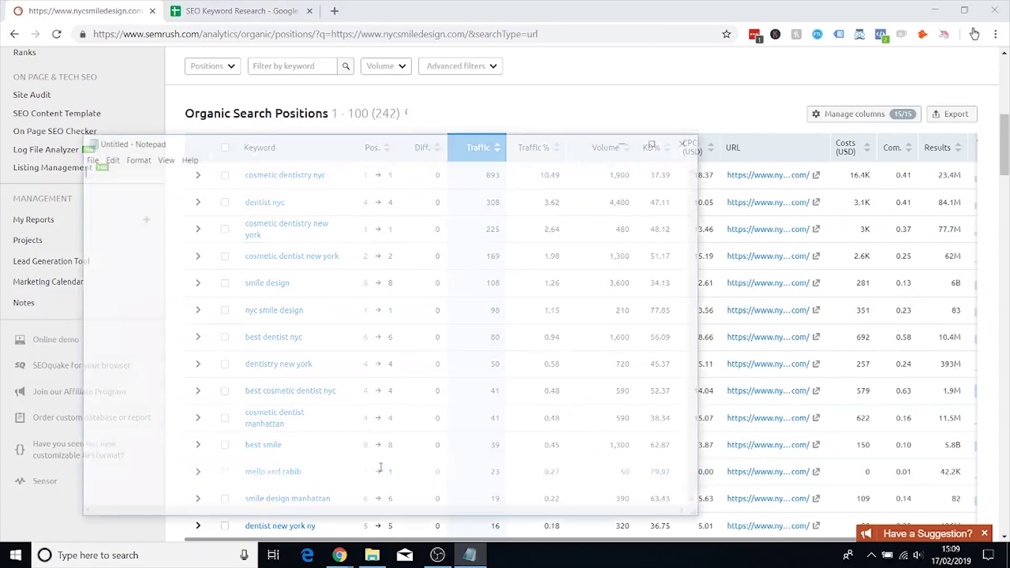
left_click_drag(505, 141, 556, 211)
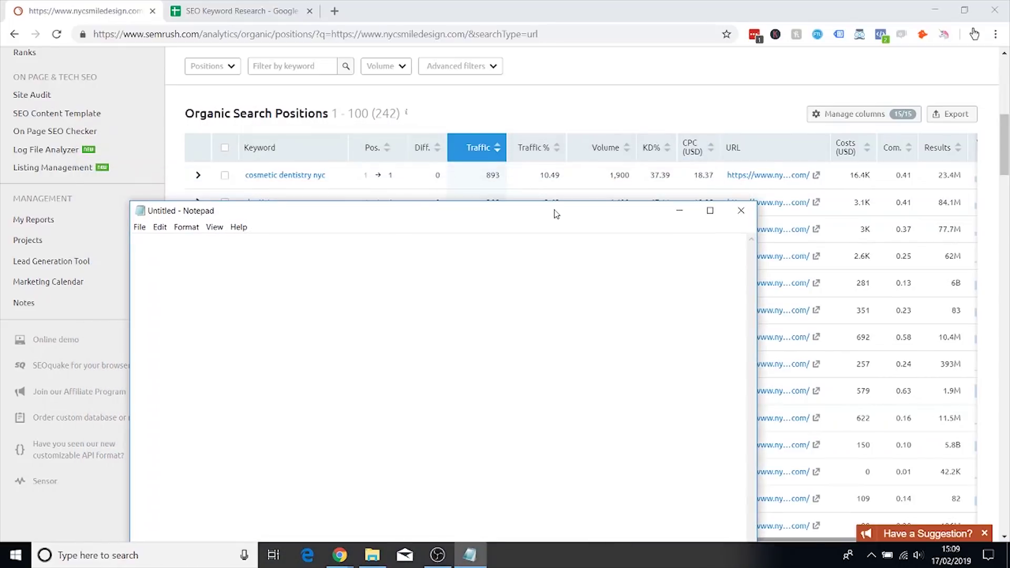
type("cosmetic dentistry")
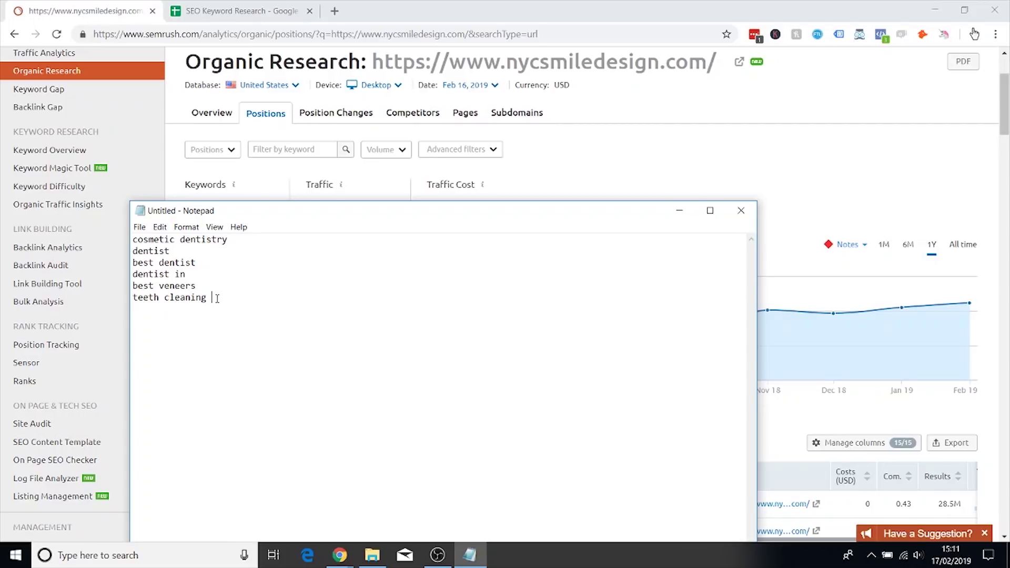
Copy all six service phrases from the Notepad list, from cosmetic dentistry through teeth cleaning.
left_click(209, 298)
left_click_drag(210, 298, 131, 240)
key("ctrl+c")
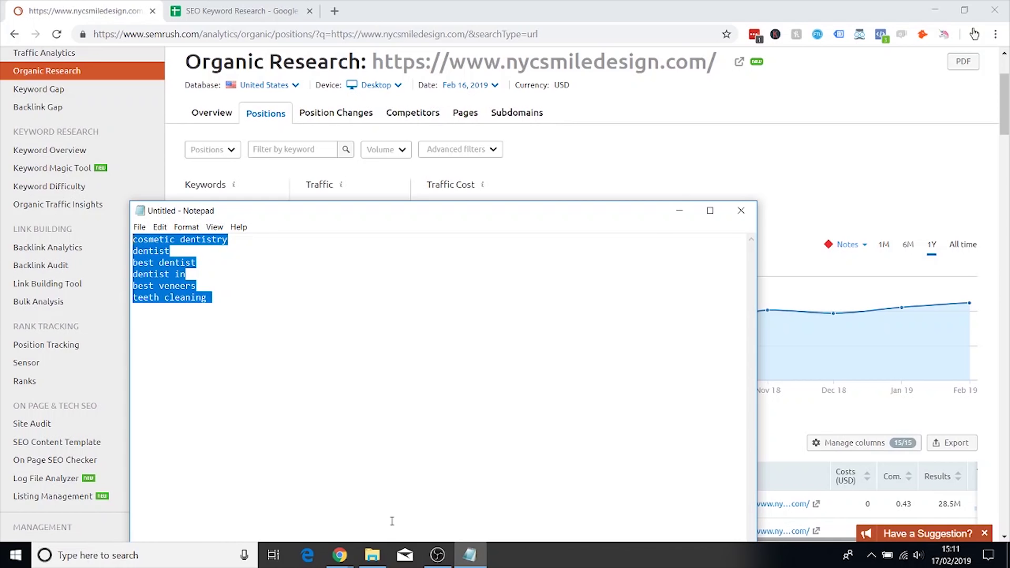
Switch to the incognito Chrome window, open mergewords.com in a new tab, and close the NYC Smile Design website's tab.
left_click(340, 555)
left_click(407, 499)
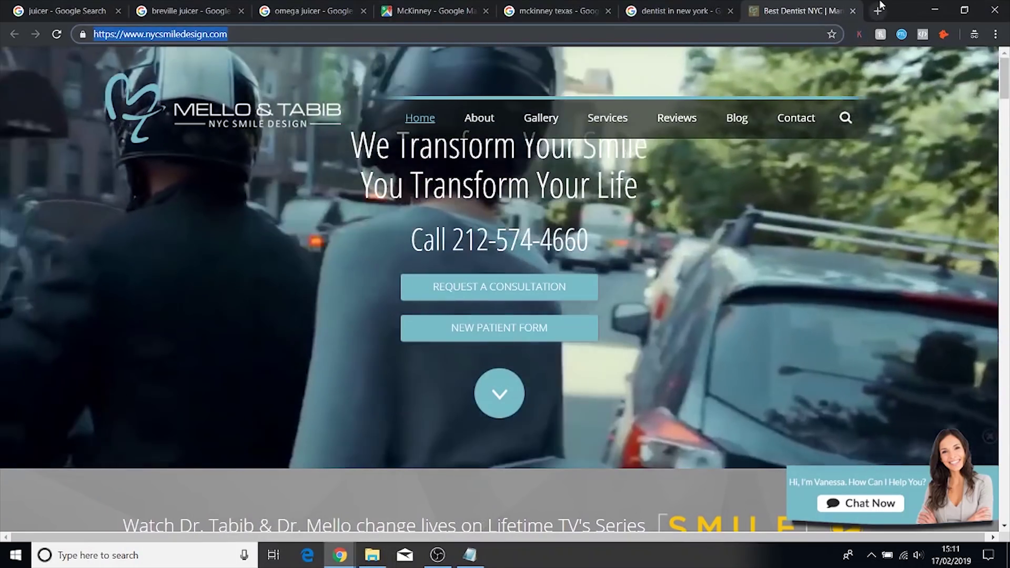
left_click(878, 11)
type("mer")
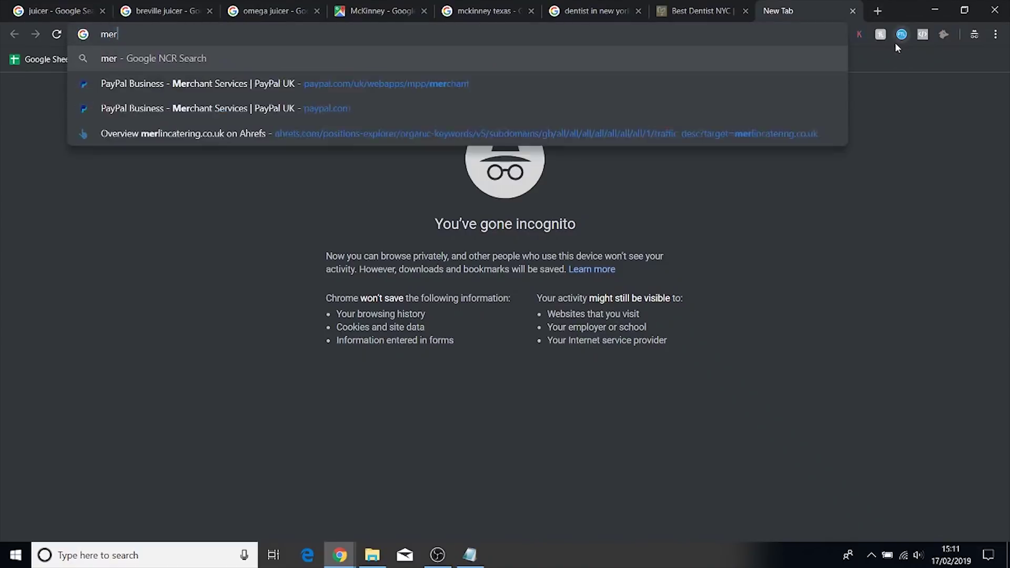
type("gewords.com")
key("Return")
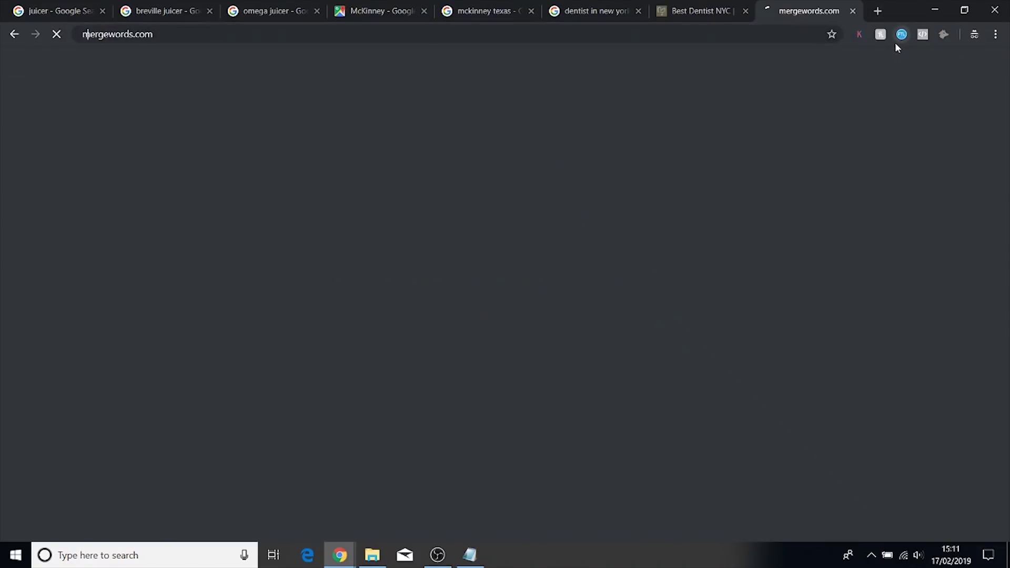
left_click(747, 10)
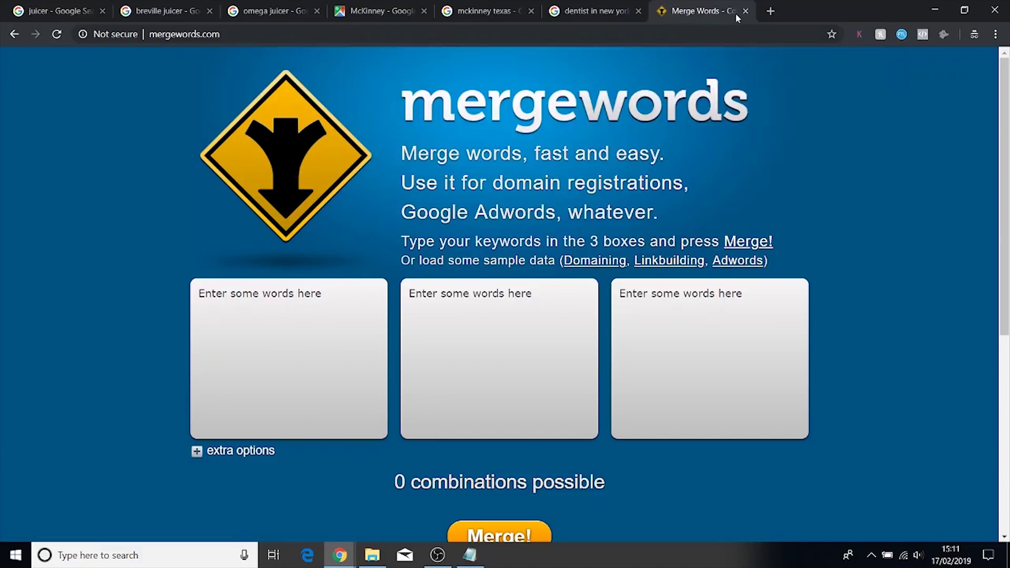
Paste the copied service phrases into the first word list, enter mckinney in the second, and merge them.
left_click(250, 342)
key("ctrl+v")
left_click(427, 294)
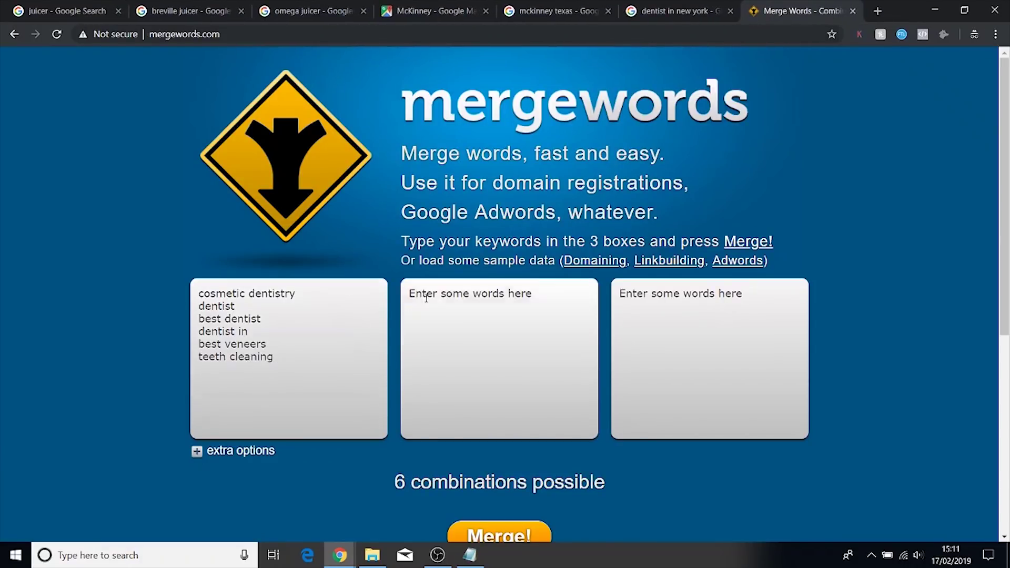
left_click(884, 191)
type("m")
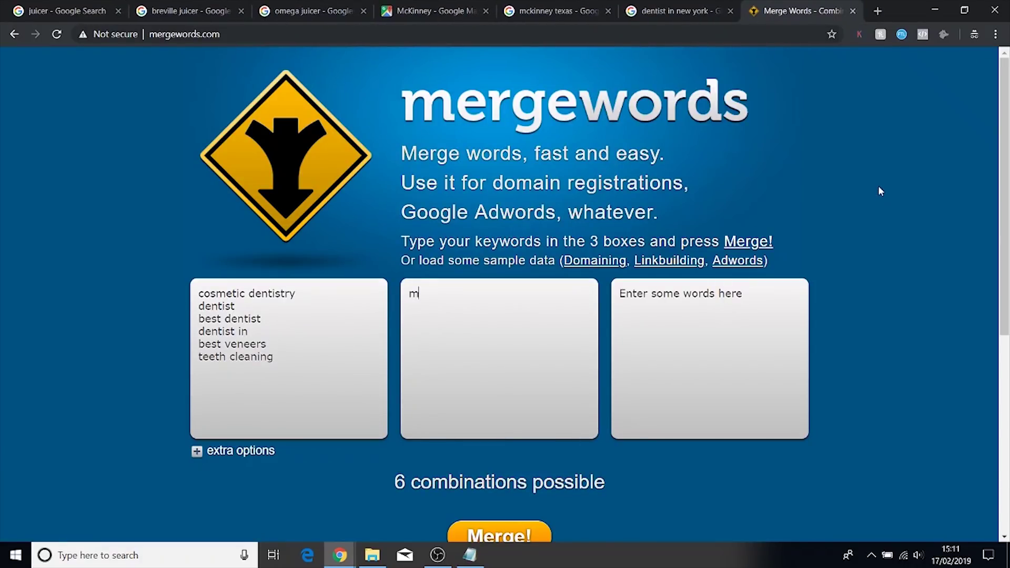
type("ckinney")
scroll(649, 267, "down", 1)
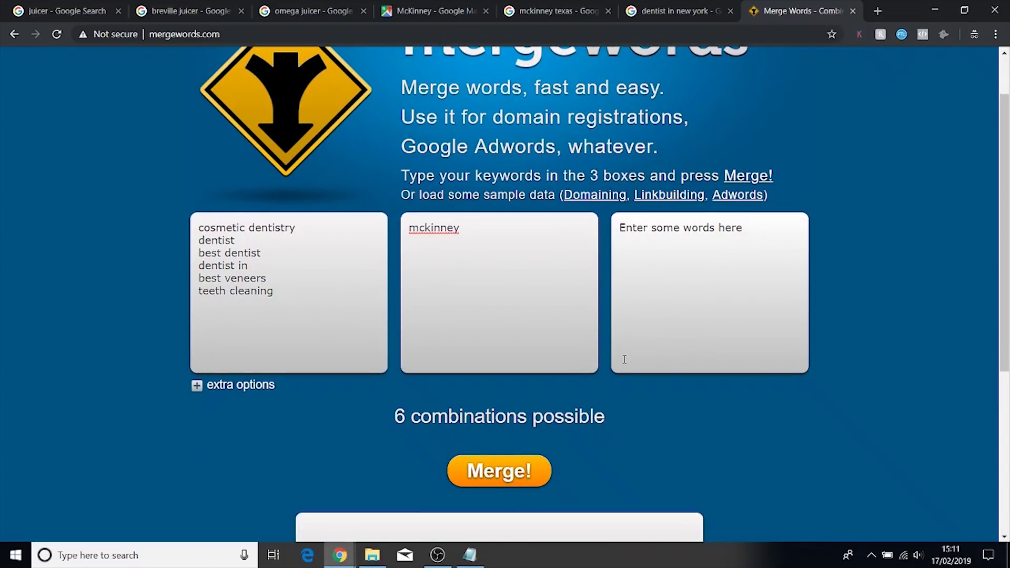
left_click(509, 465)
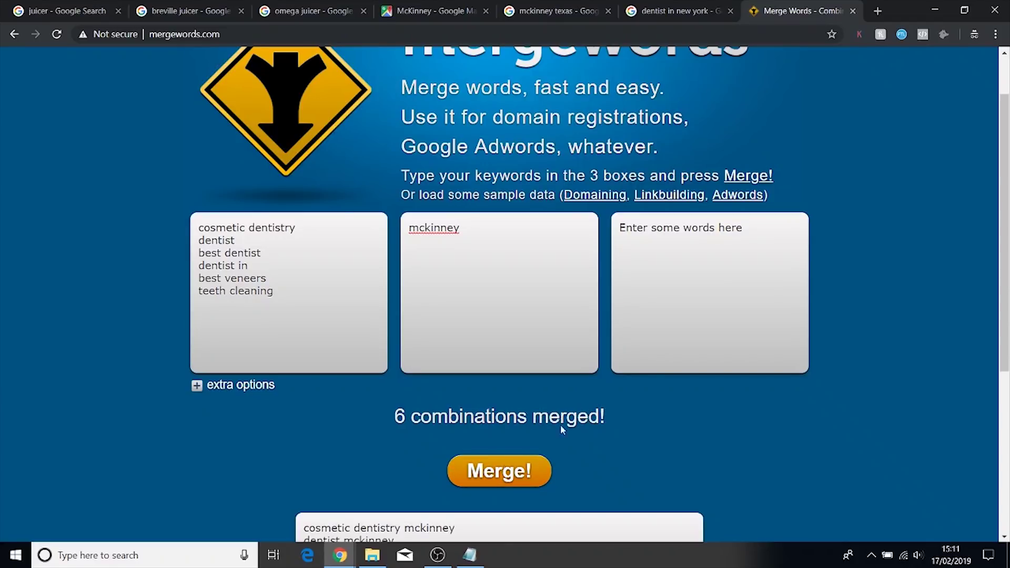
scroll(560, 429, "down", 2)
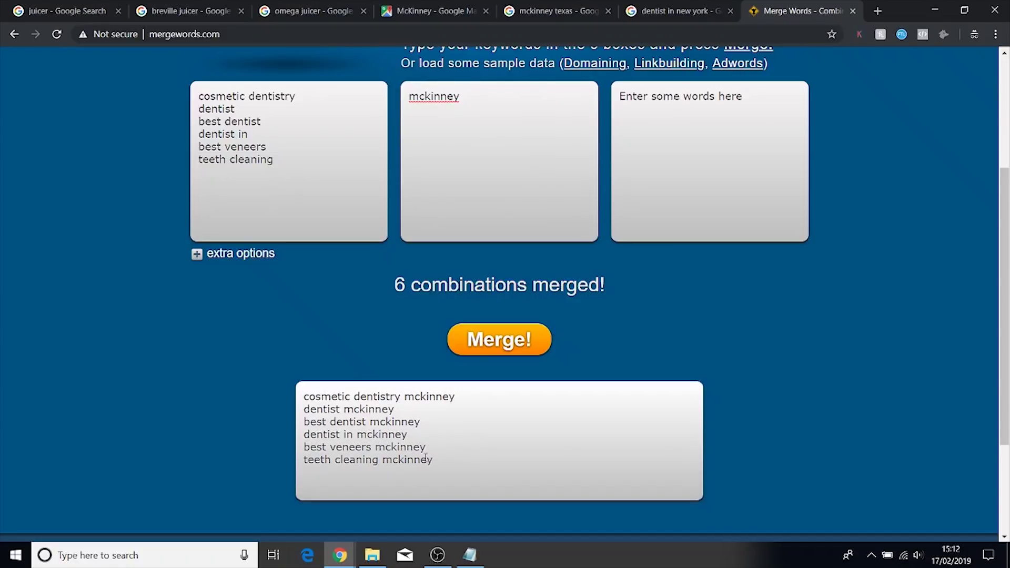
left_click_drag(433, 461, 269, 390)
left_click(630, 210)
Change the second word list to mckinney tx and merge the combinations again.
left_click(489, 96)
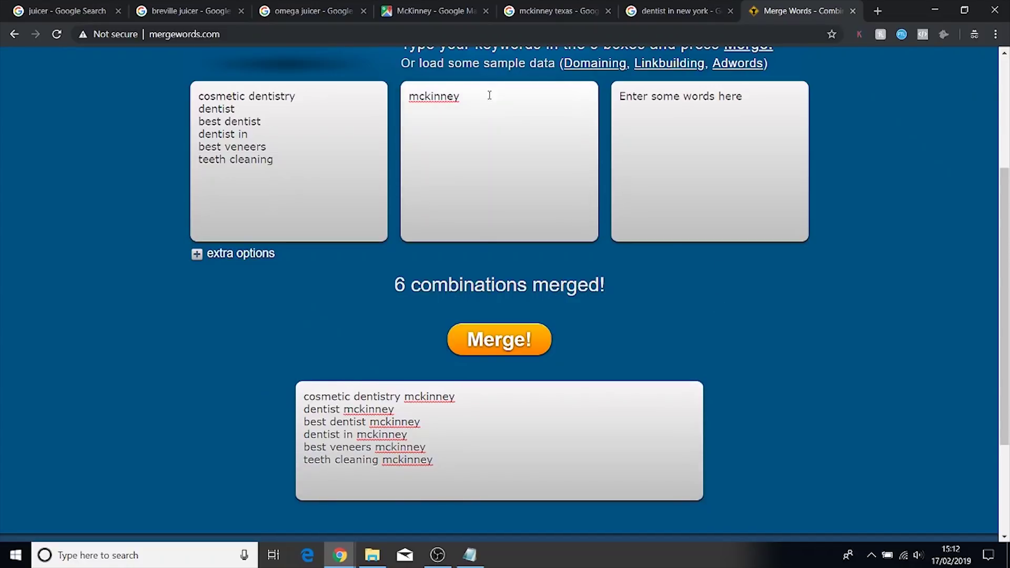
type("tx")
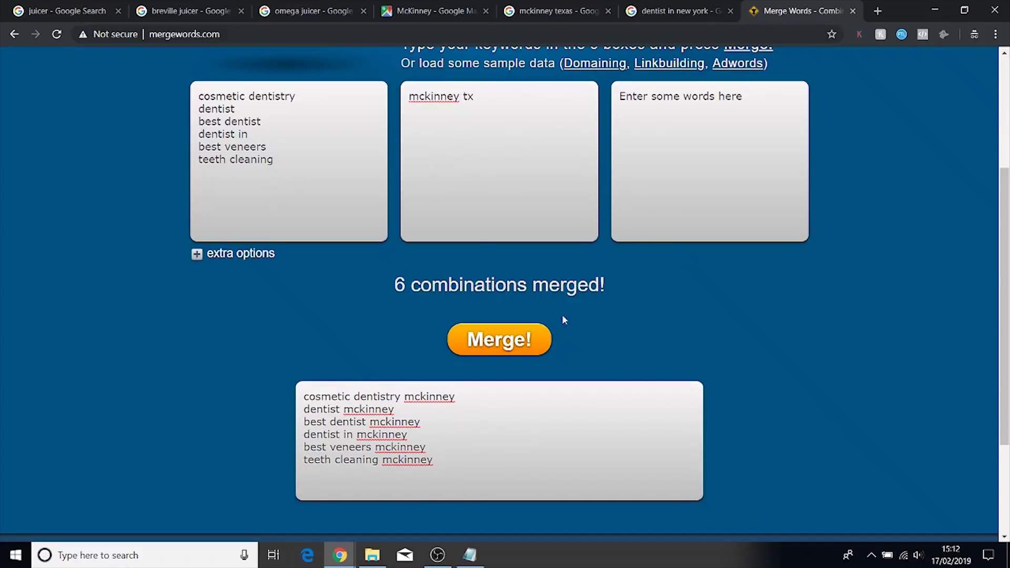
left_click(484, 340)
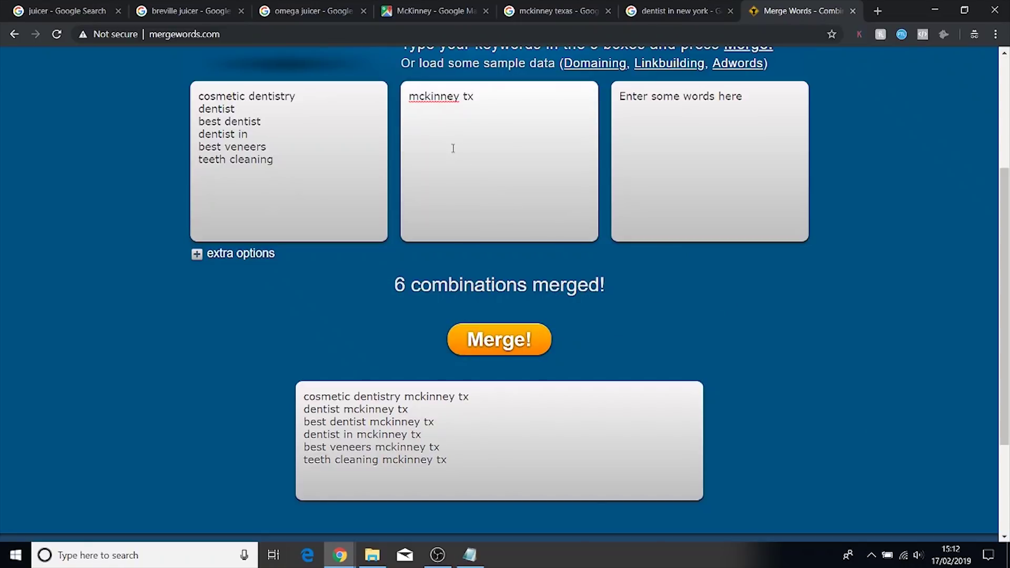
Reverse the word order by putting mckinney tx in the first list and Notepad's service phrases in the second, and merge.
left_click_drag(478, 99, 384, 94)
key("ctrl+c")
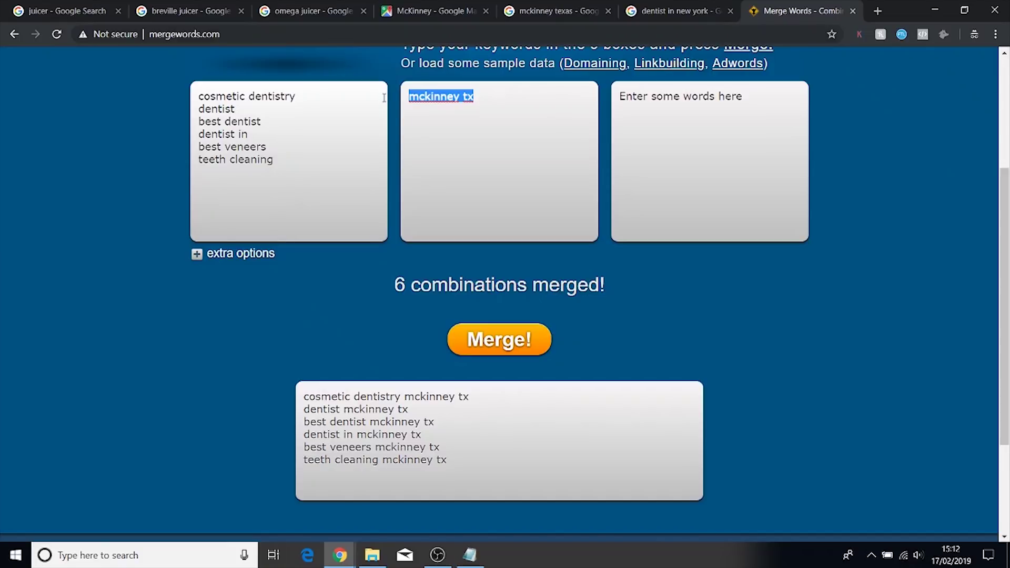
left_click_drag(309, 160, 156, 99)
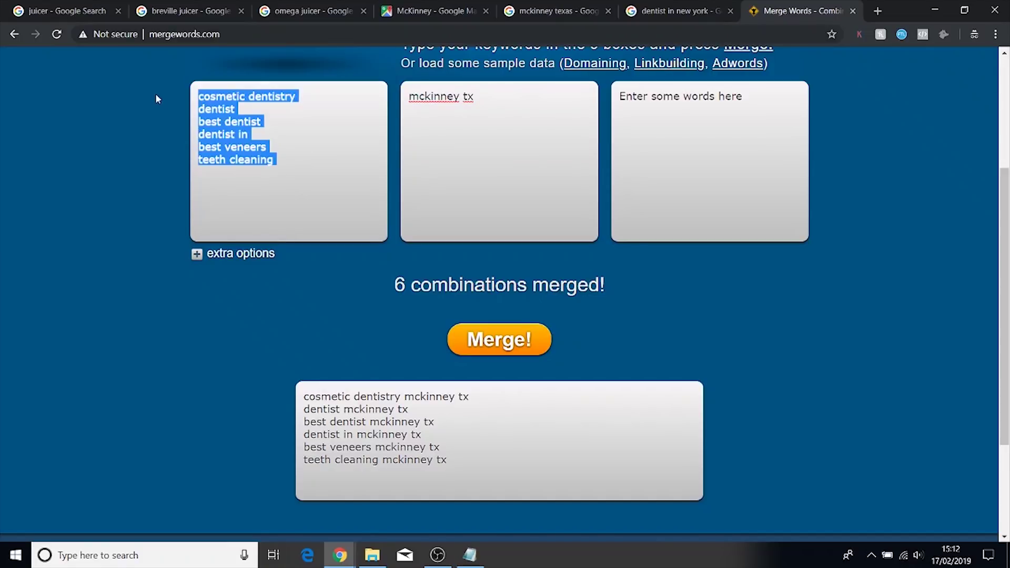
key("ctrl+v")
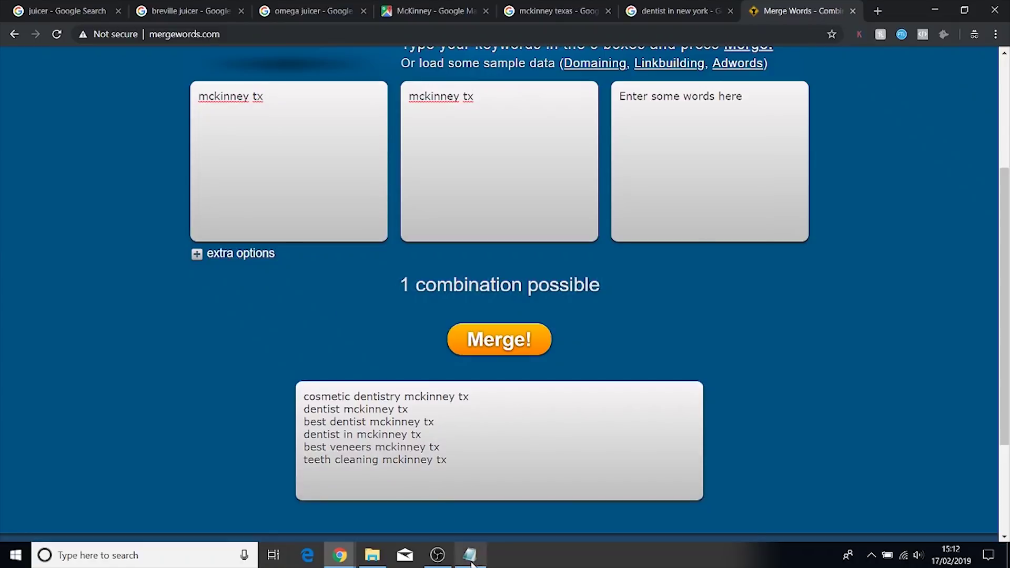
left_click(470, 557)
key("ctrl+c")
left_click(503, 131)
key("ctrl+a")
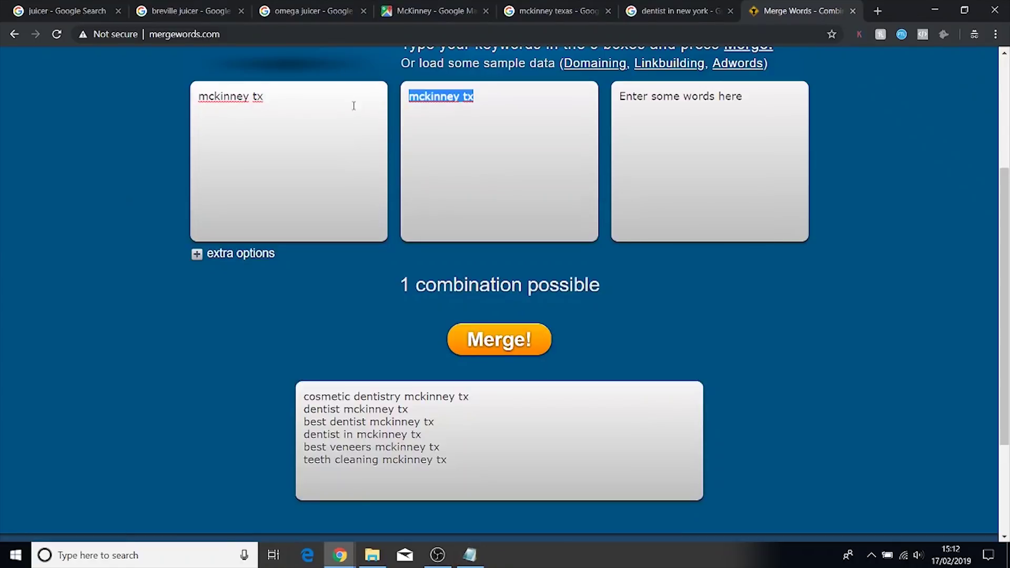
key("ctrl+v")
left_click(489, 338)
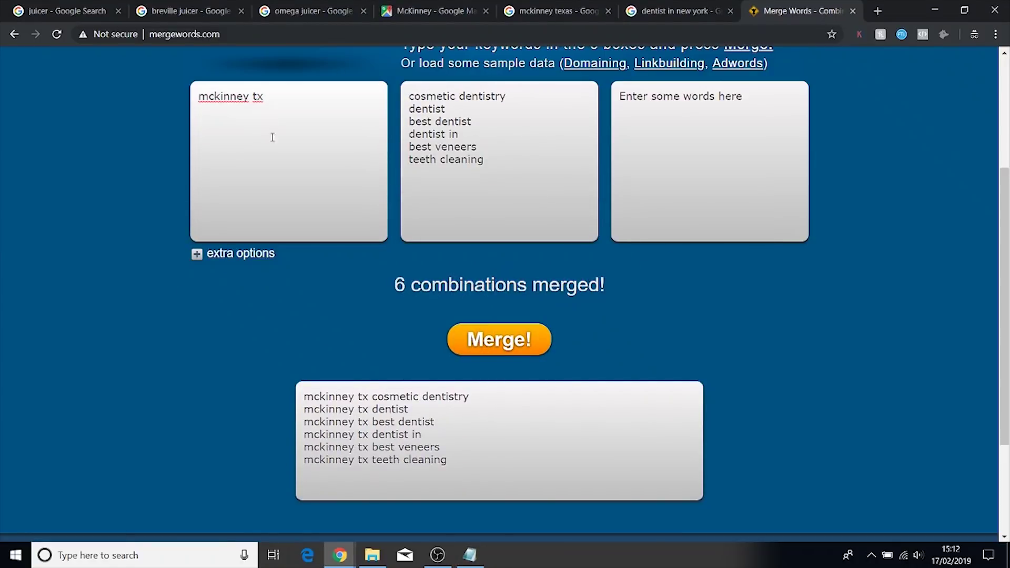
Shorten the first word list's entry to mckinney and merge it with the service phrases again.
key("BackSpace")
key("BackSpace")
key("BackSpace")
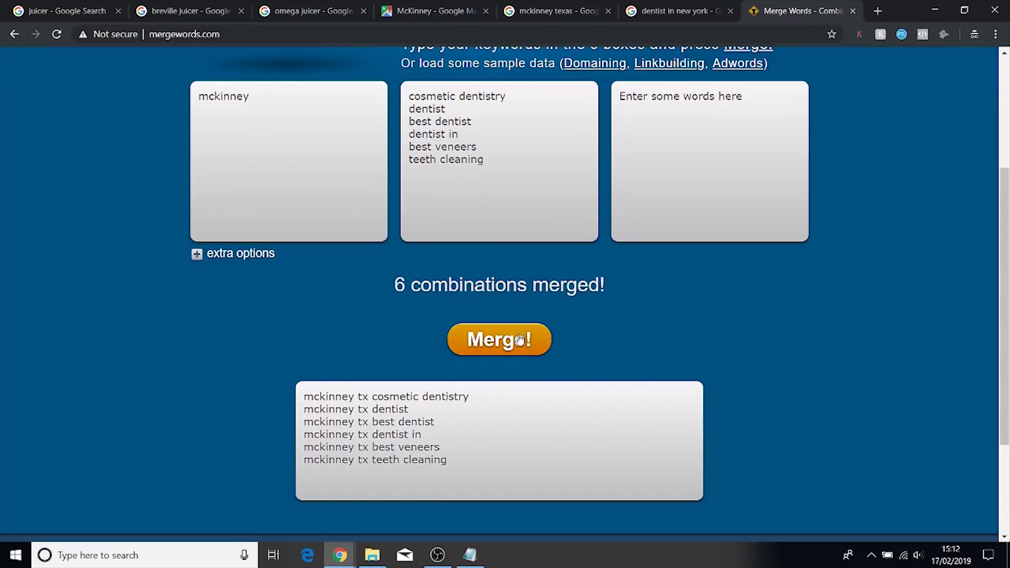
left_click(481, 338)
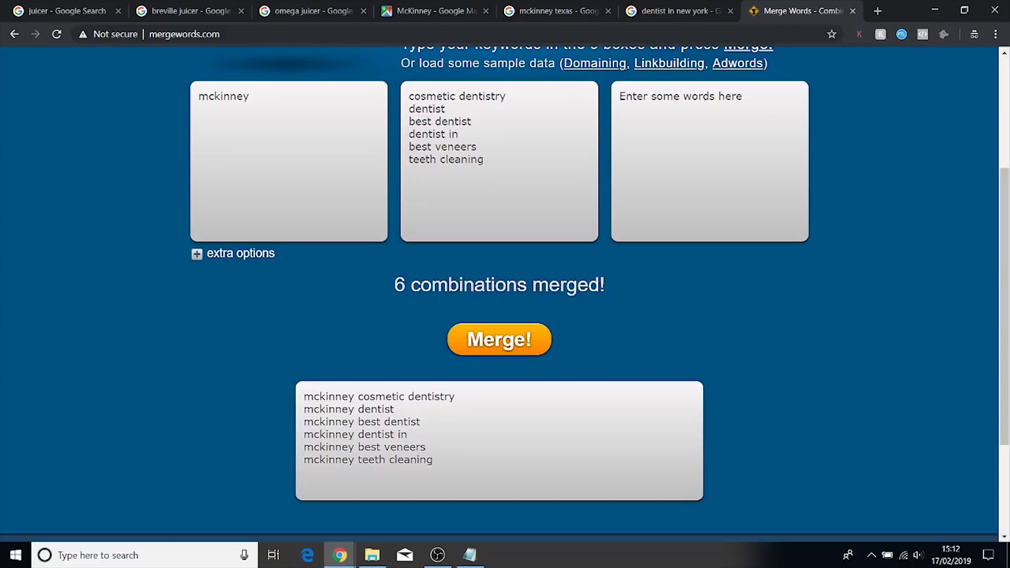
left_click_drag(496, 159, 410, 92)
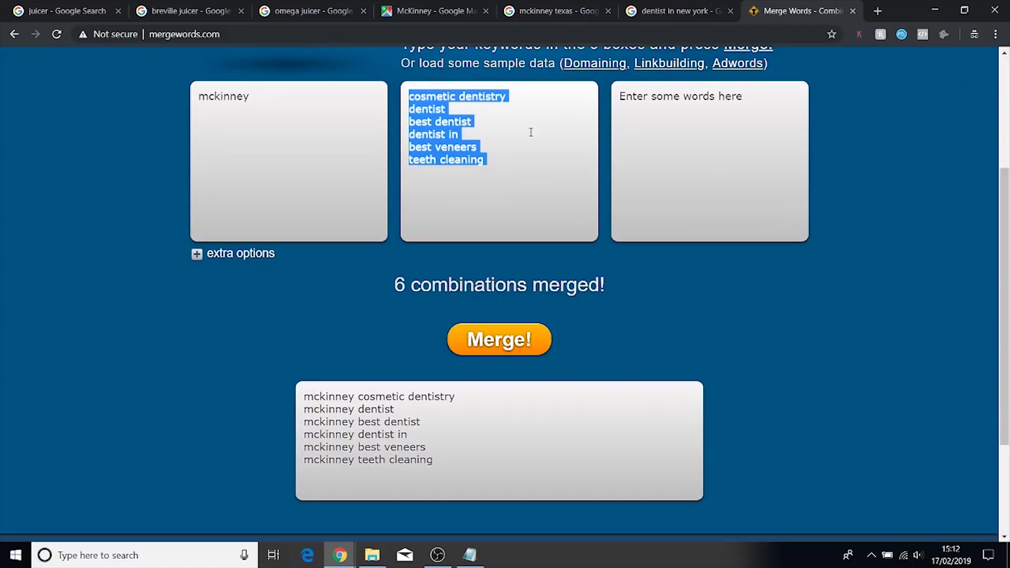
left_click(418, 210)
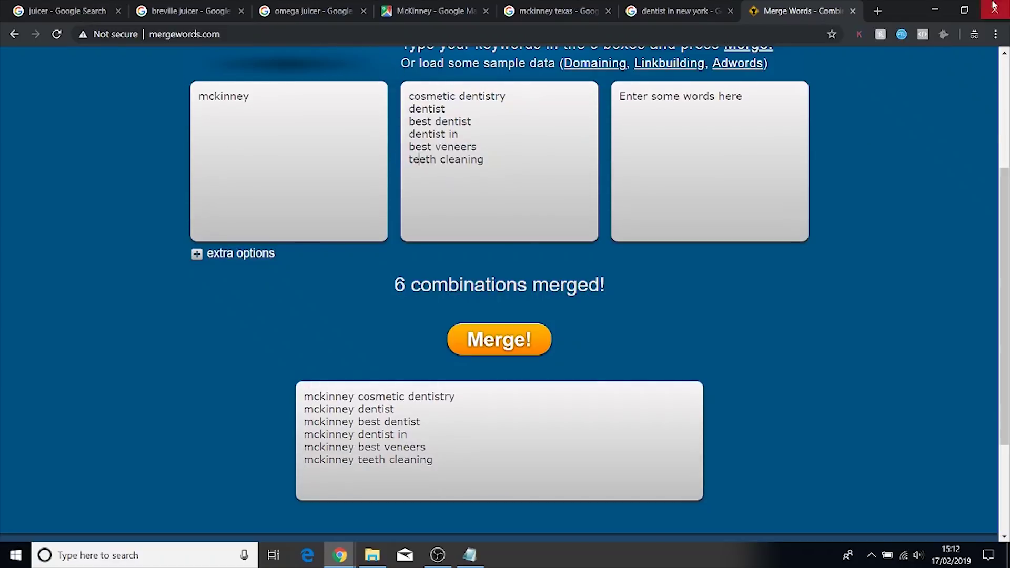
Look over the Google results for dentist in new york, and return to the NYC Smile Design report in SEMrush.
left_click(679, 10)
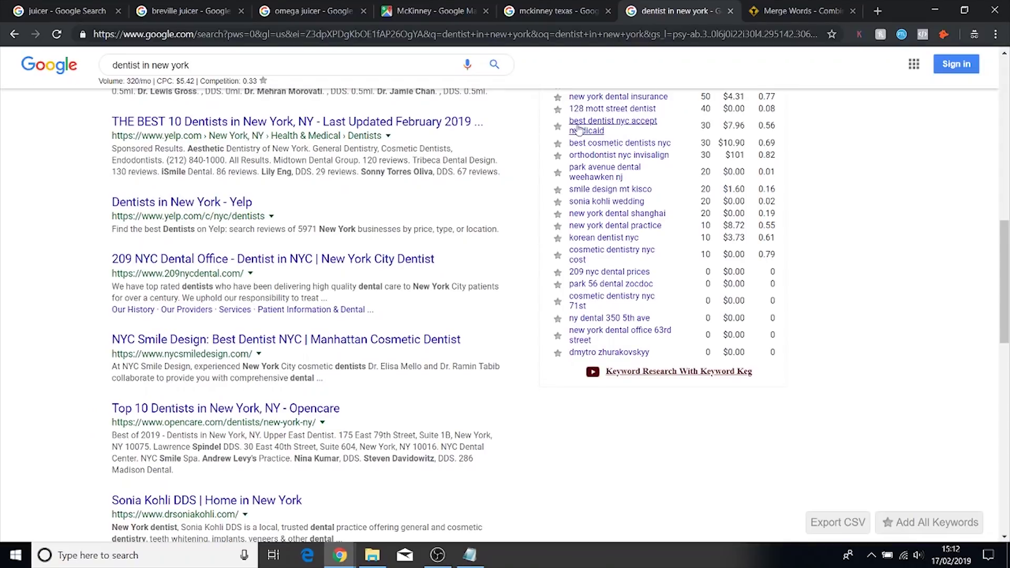
scroll(706, 188, "up", 5)
scroll(706, 189, "up", 5)
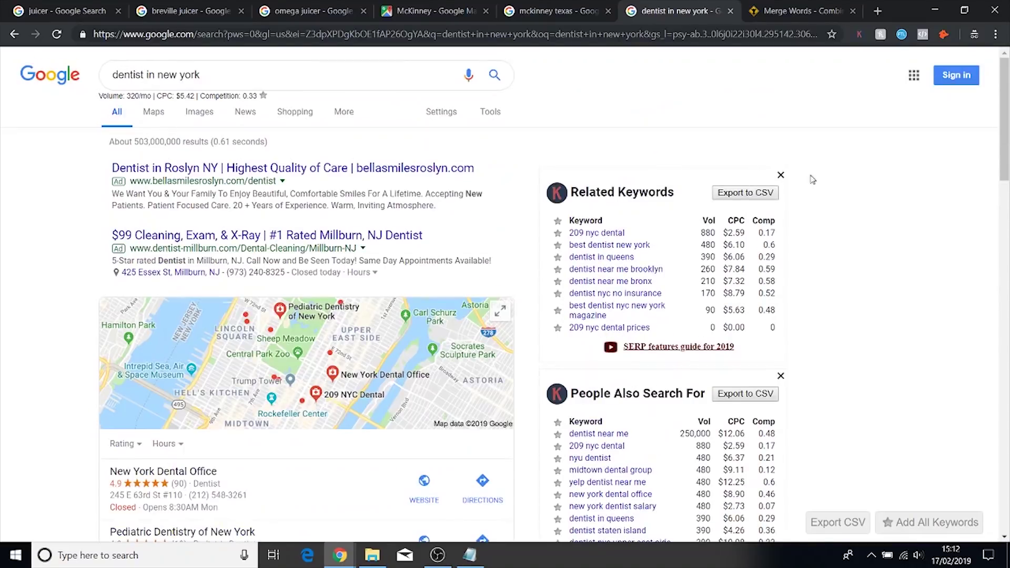
left_click(934, 10)
left_click(717, 178)
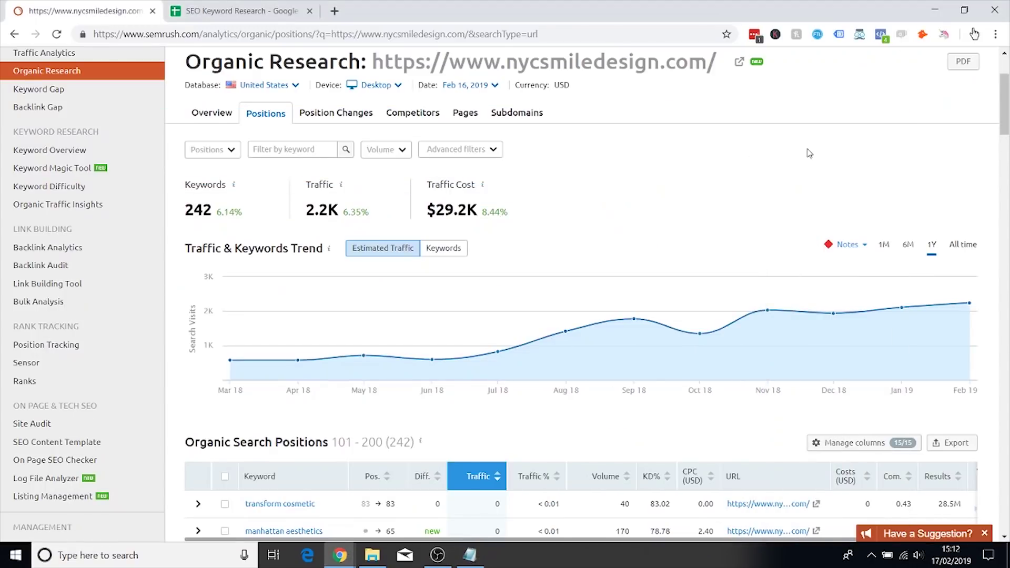